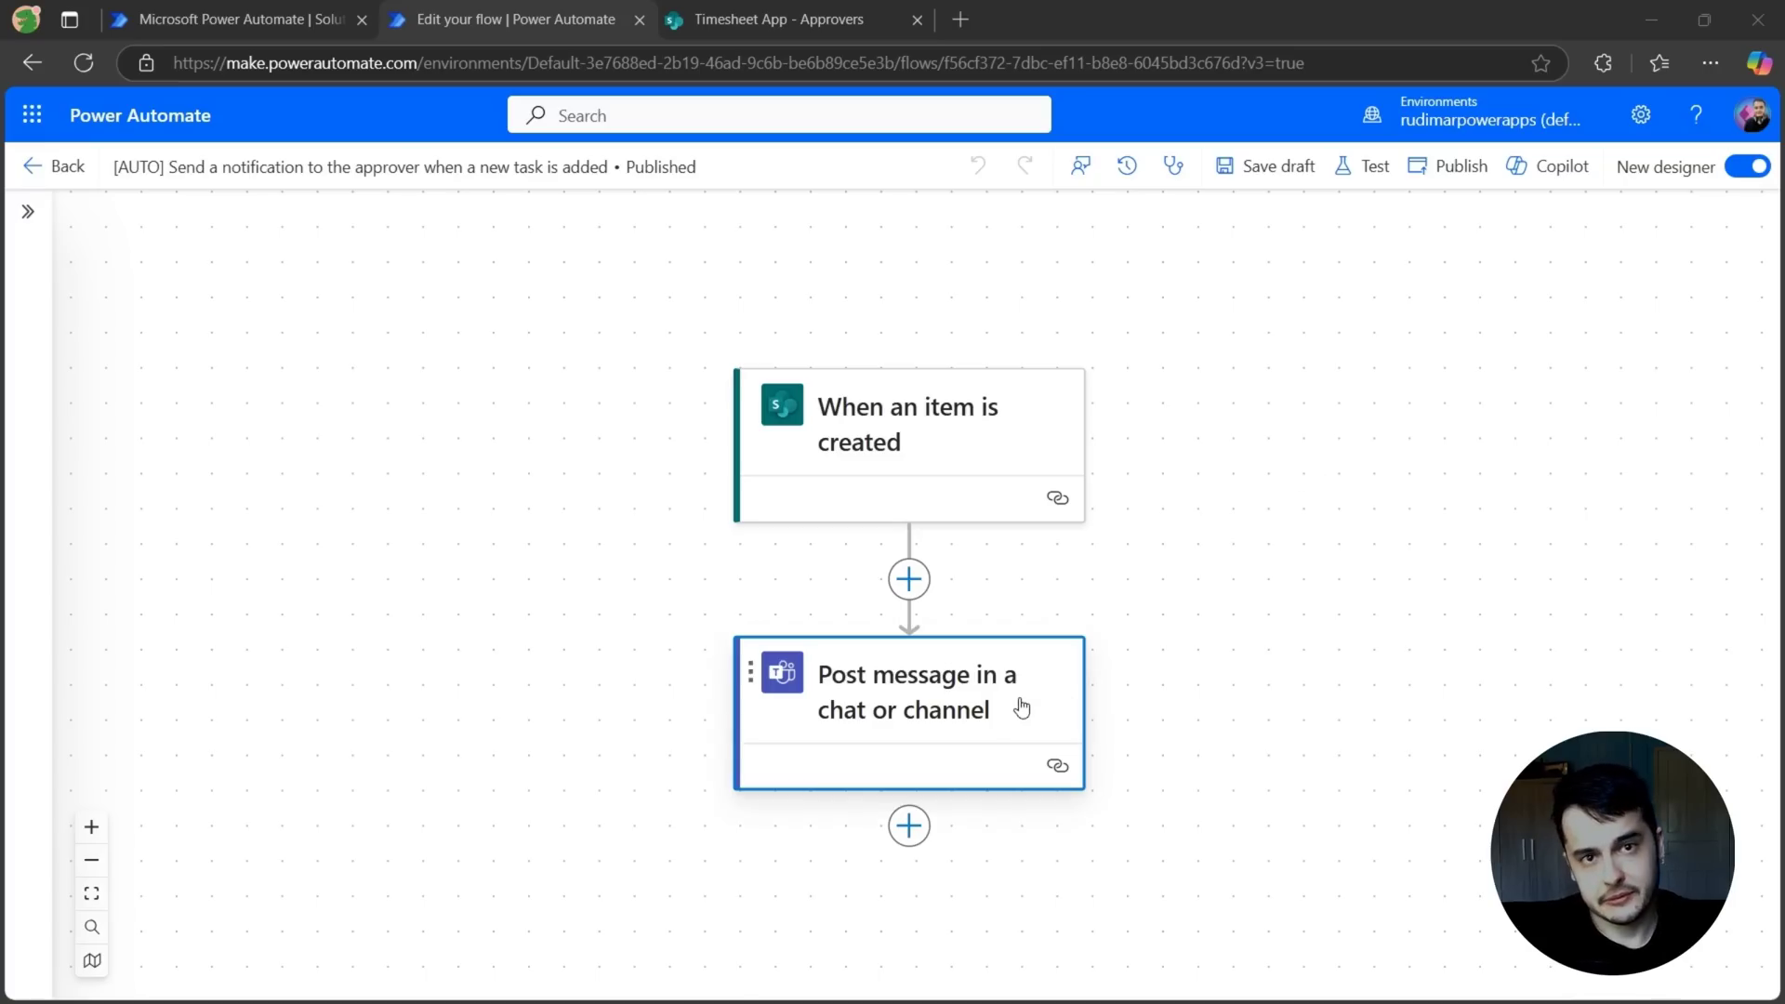
Open the parameters of the 'Post message in a chat or channel' card.
click(1000, 695)
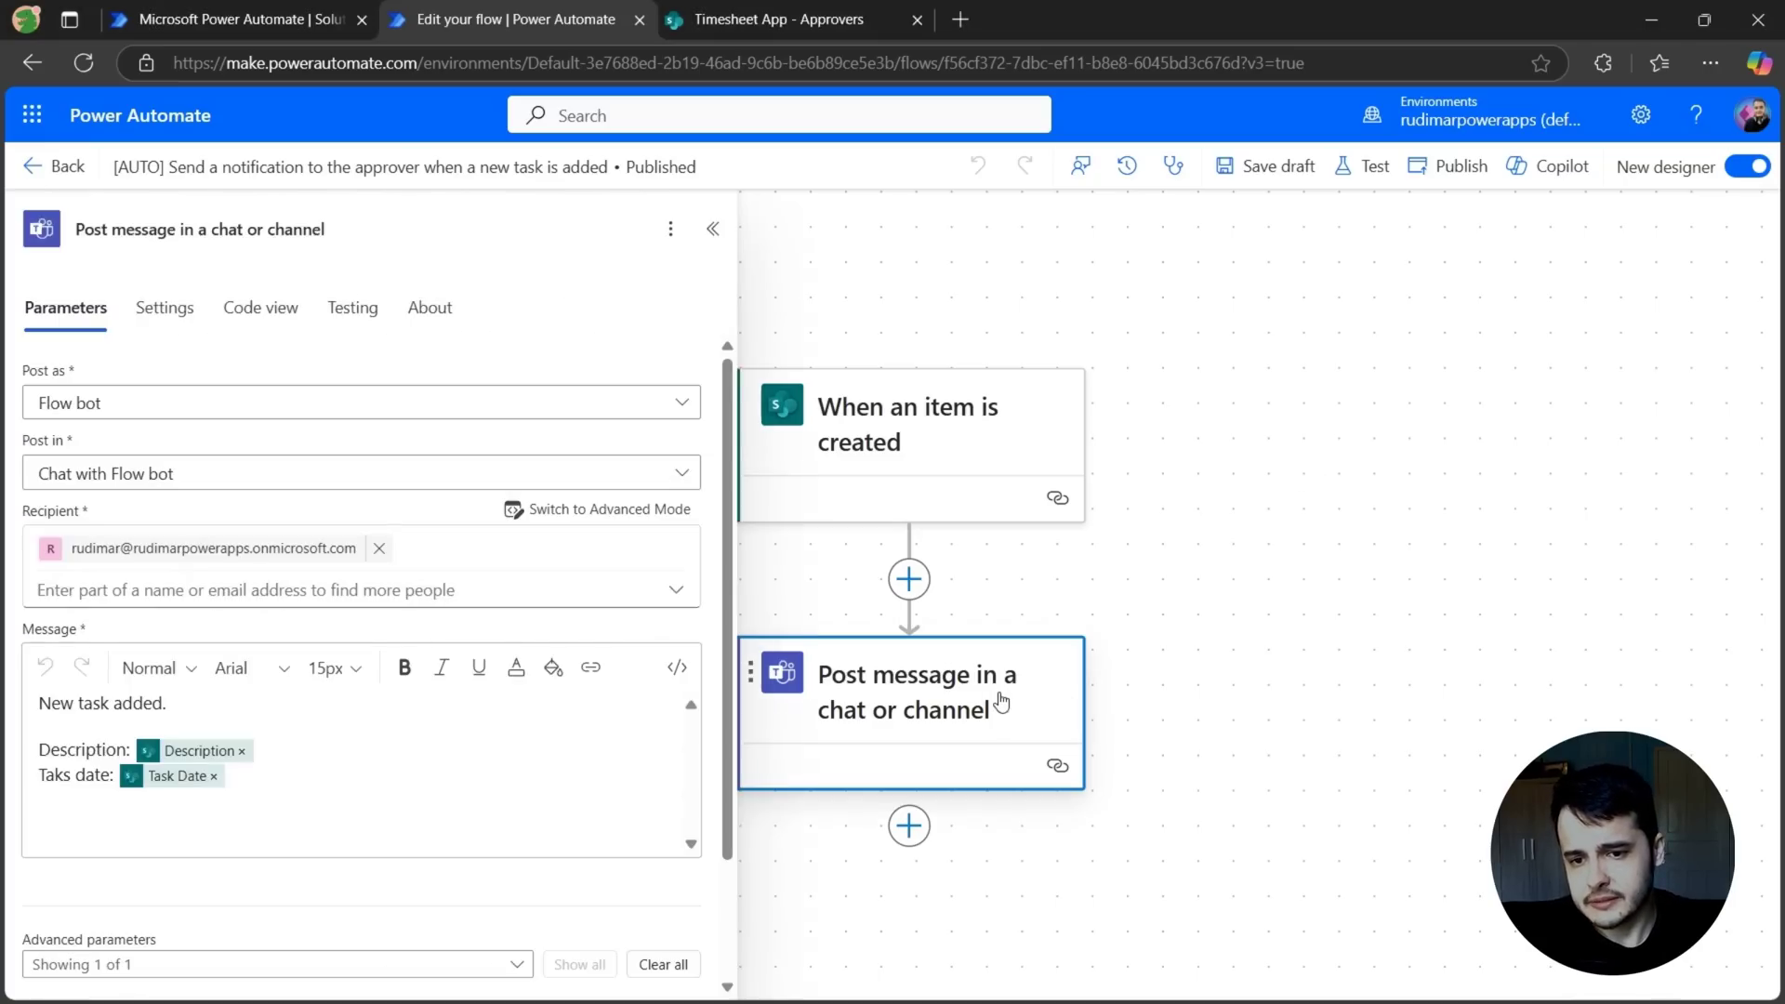
Switch to the 'Timesheet App - Approvers' list and zoom the page to 110%.
drag(1200, 611, 1291, 603)
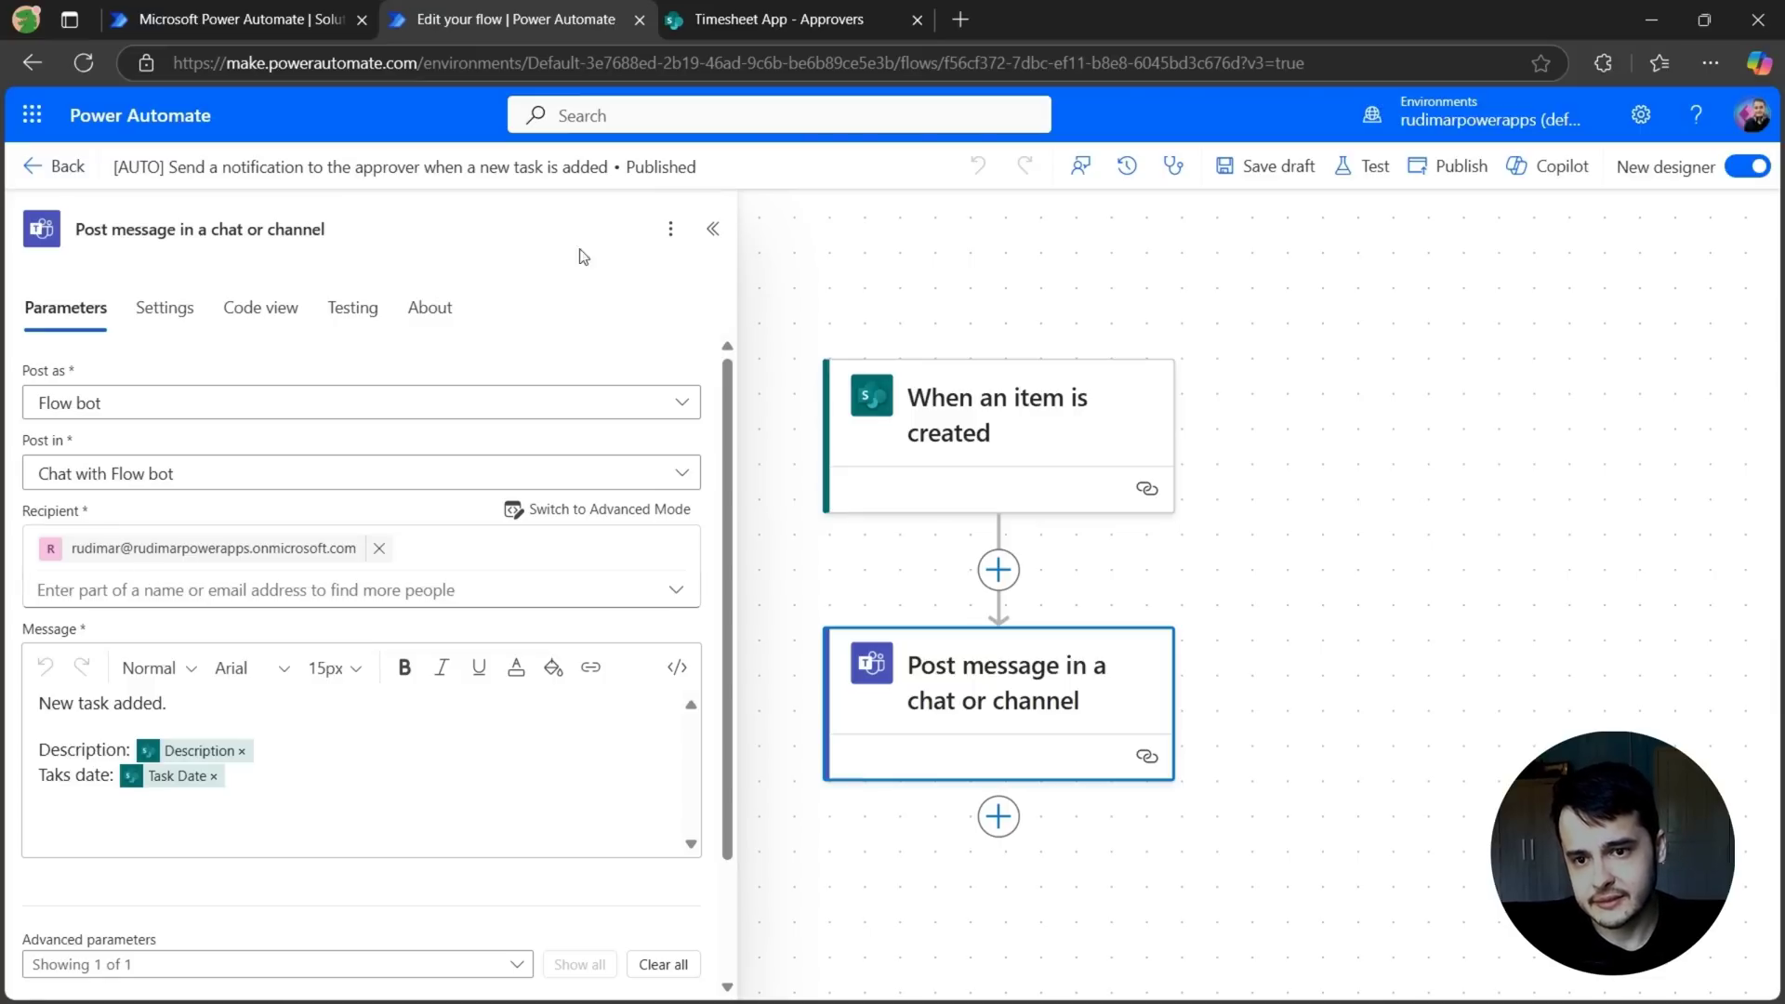
click(734, 18)
key(ctrl+plus)
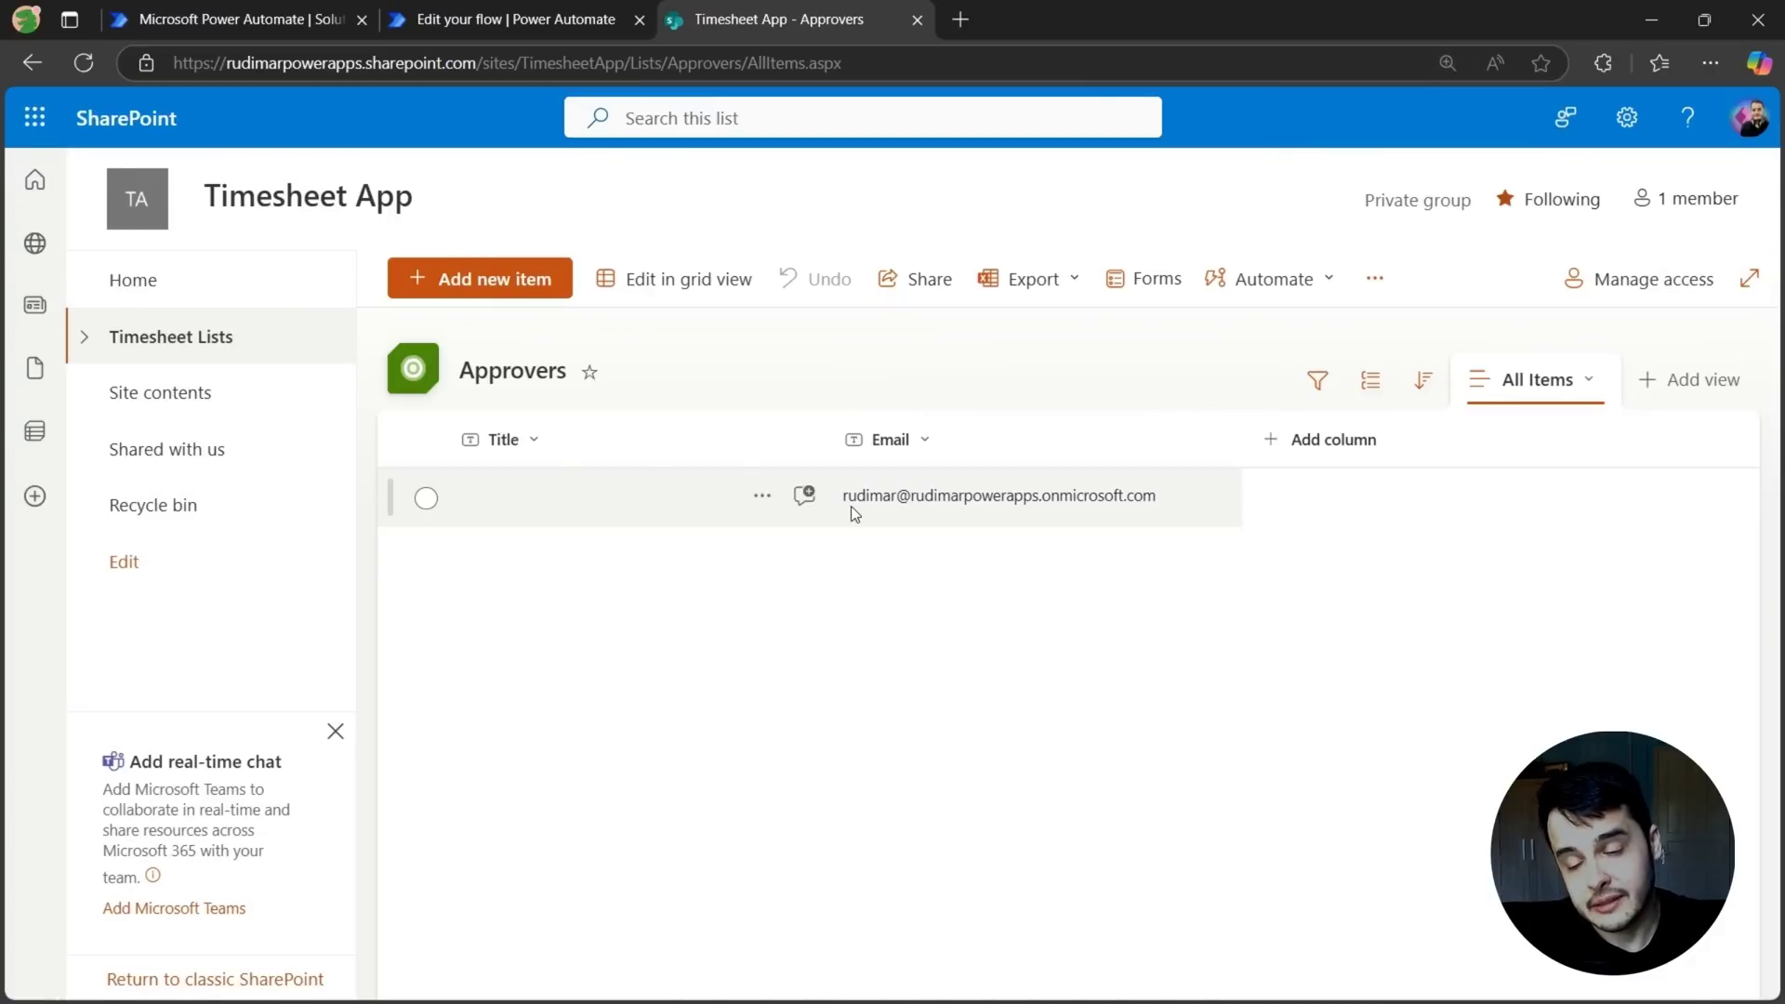
Save a new Approvers item with the pasted approver e-mail, then go back to the flow editor.
click(535, 280)
click(450, 486)
key(ctrl+v)
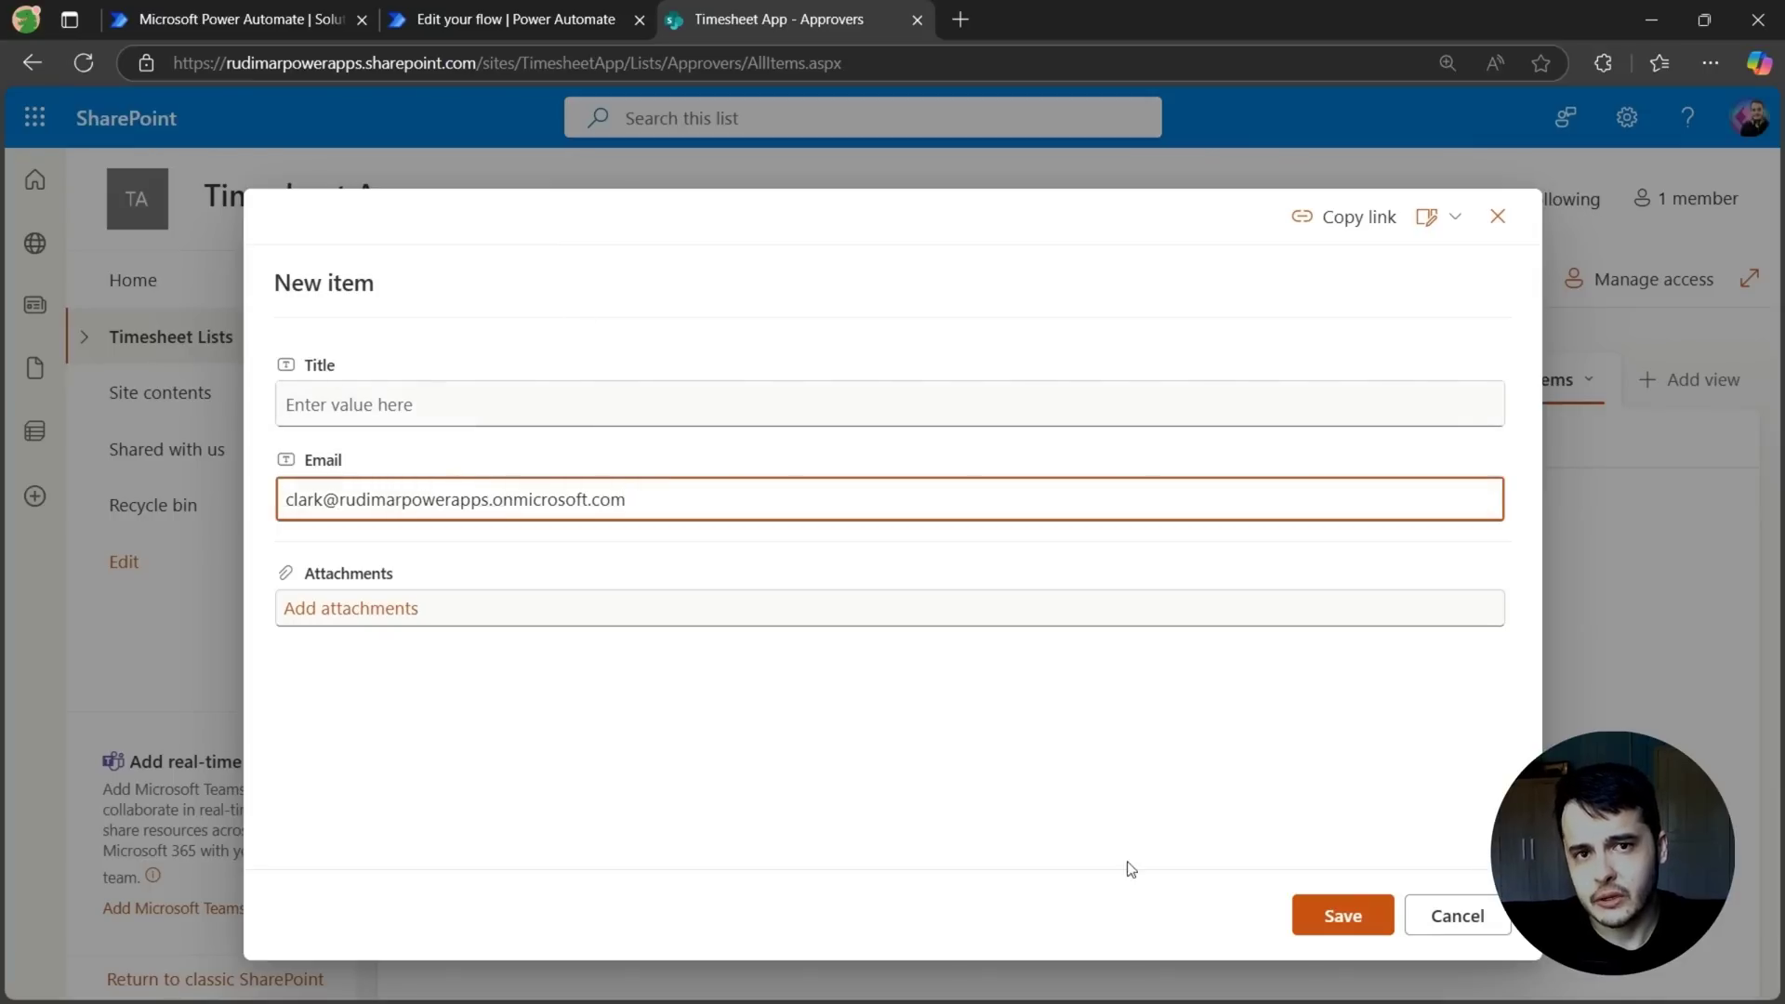
click(1341, 918)
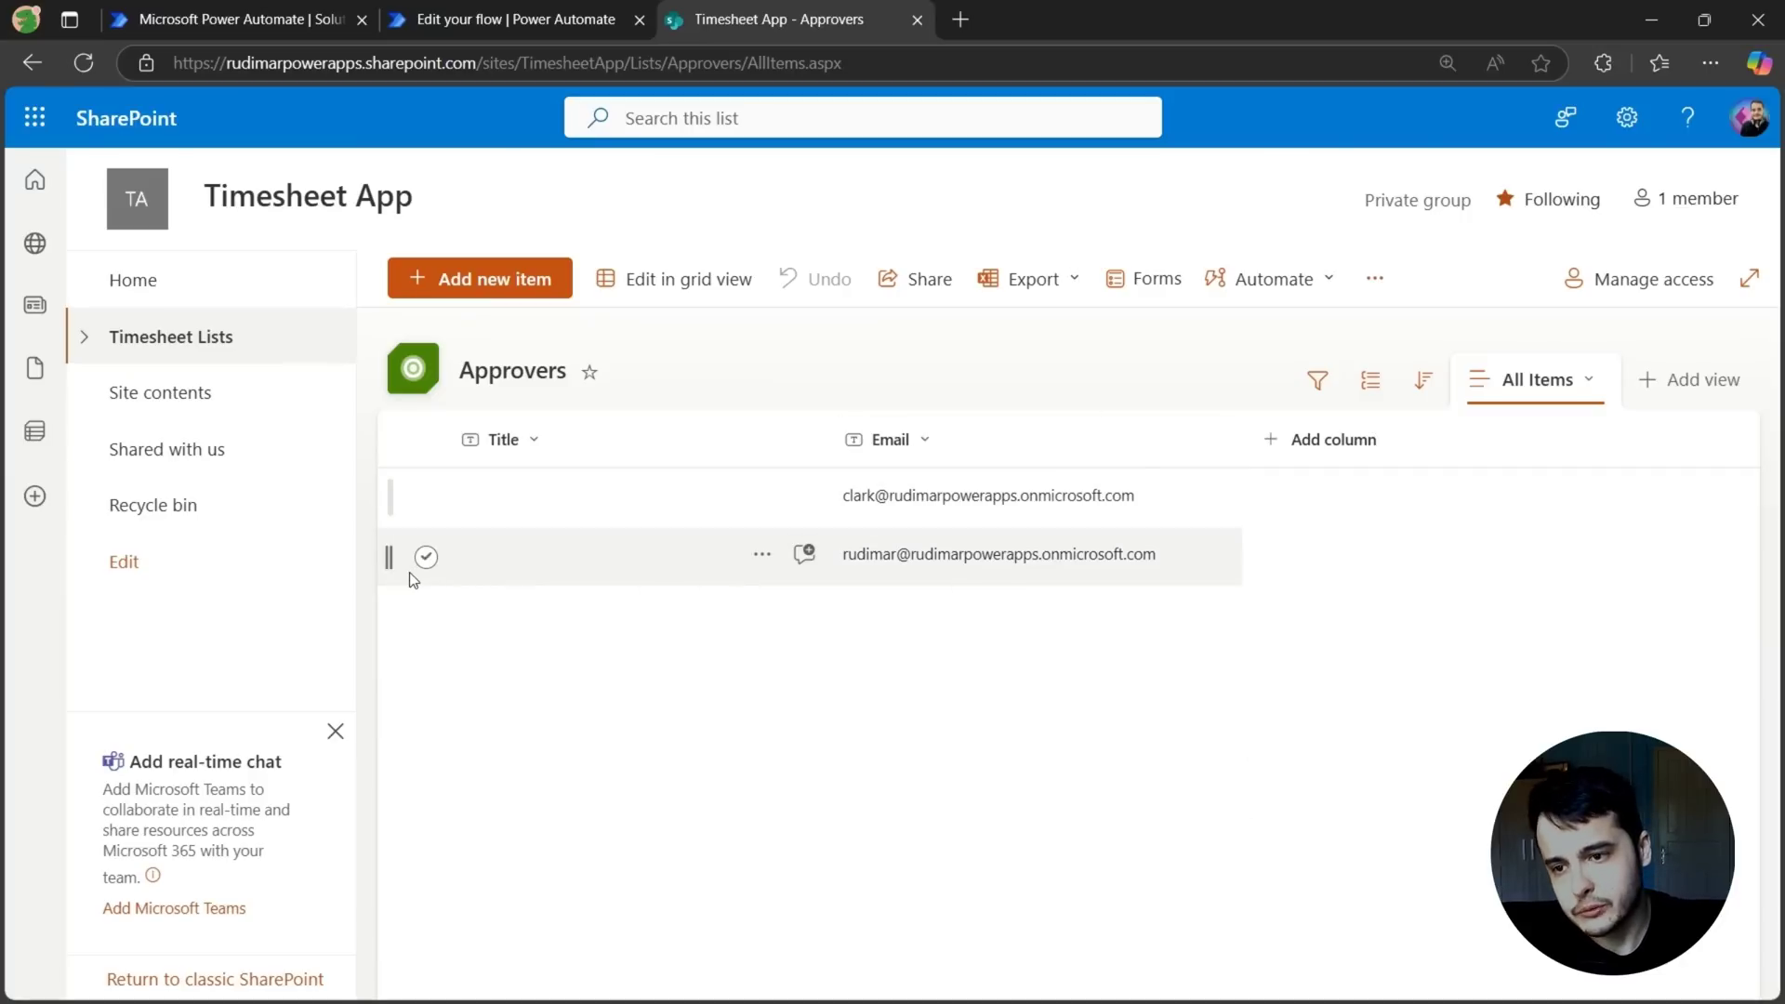
click(427, 559)
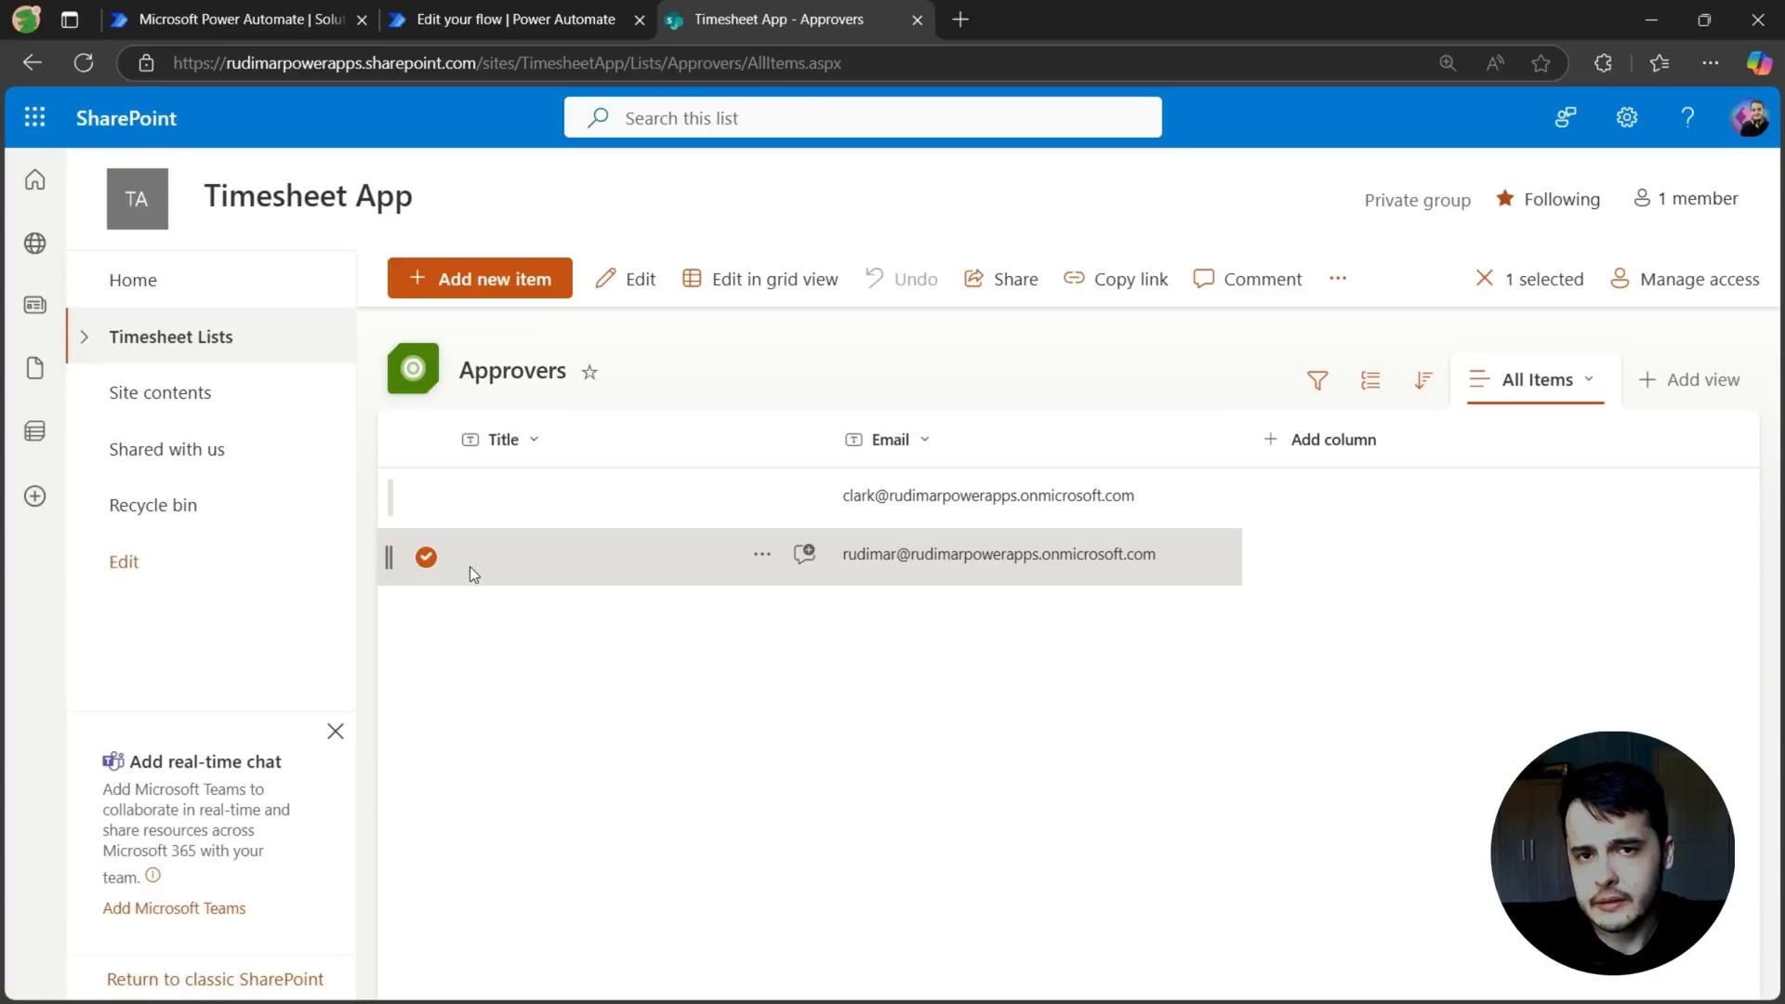
click(464, 20)
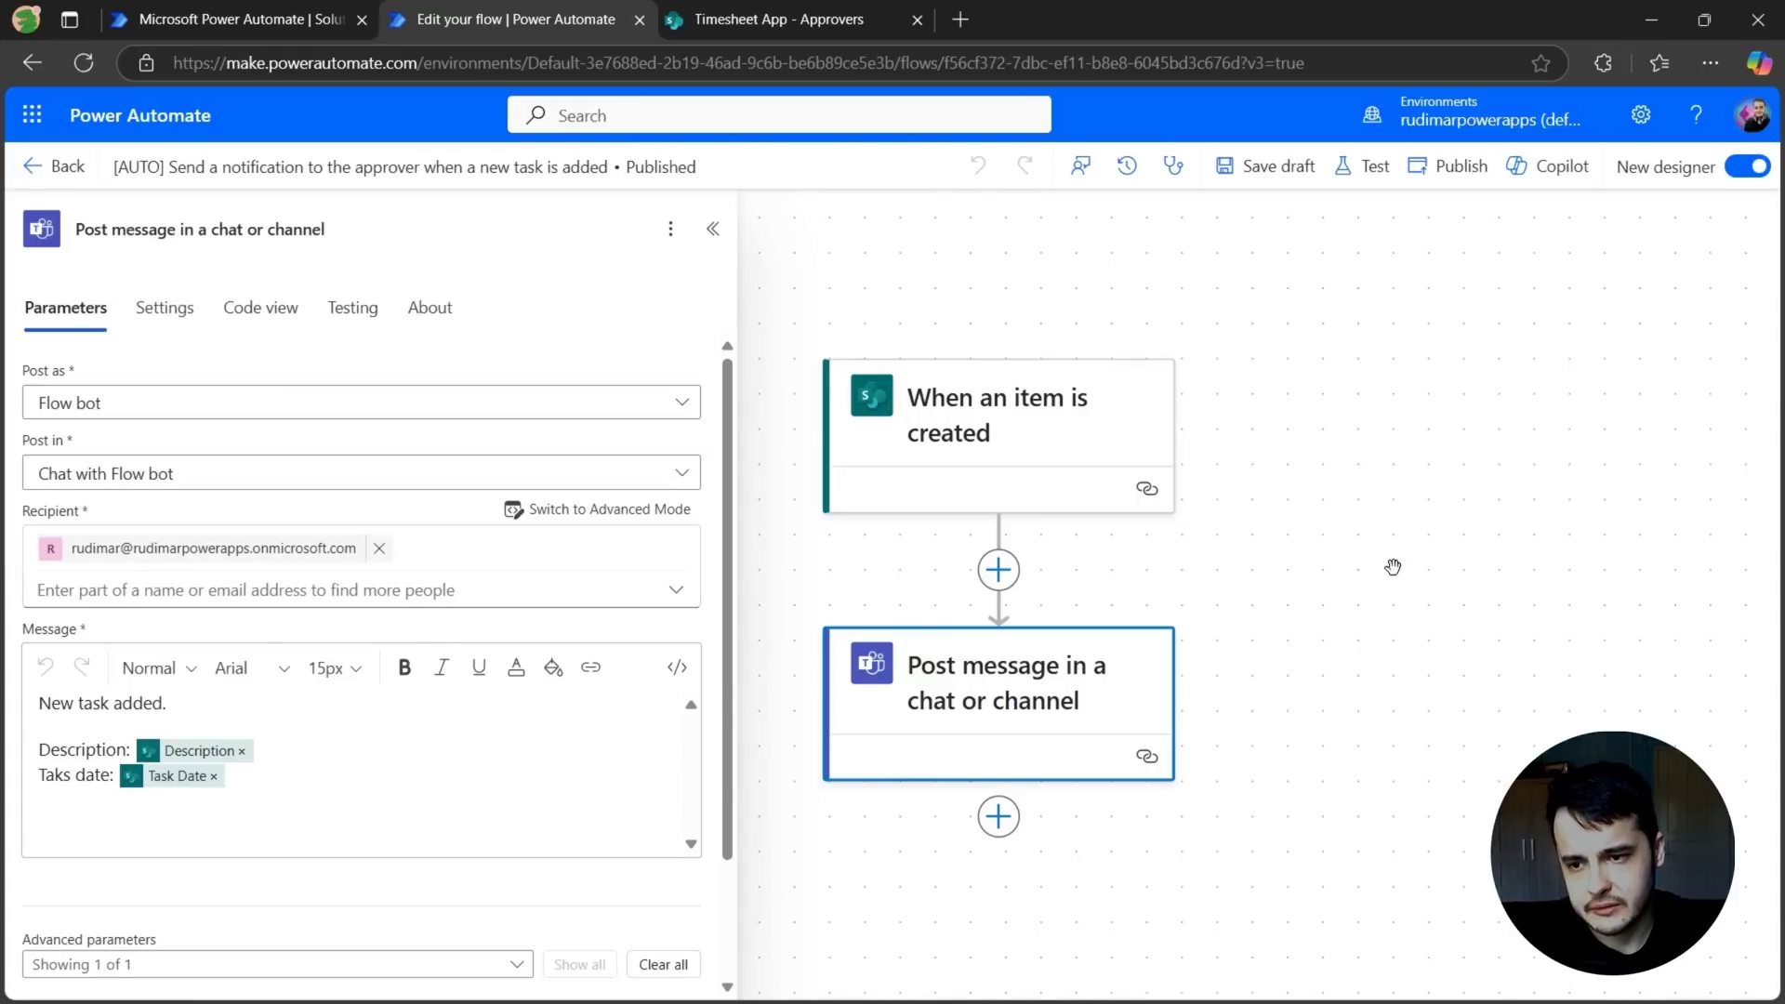
Clear the Approvers list row selection and close the Post message step's settings.
drag(1393, 566, 1411, 557)
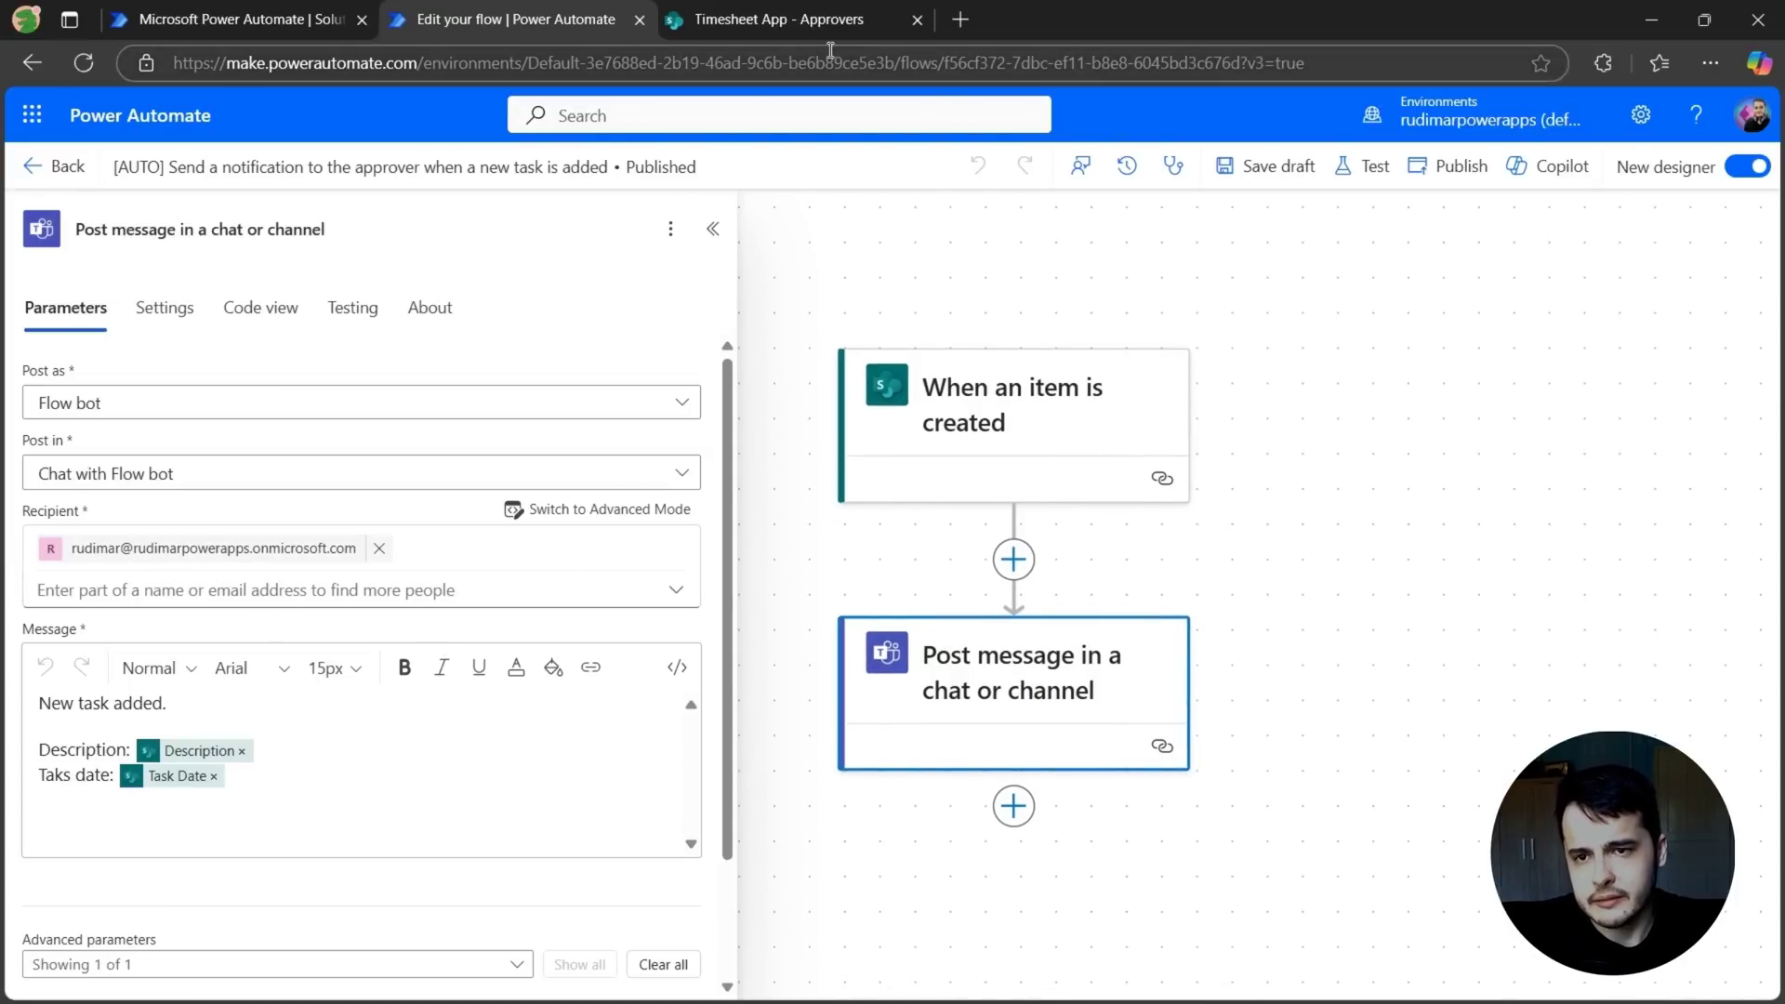
click(799, 23)
click(1087, 761)
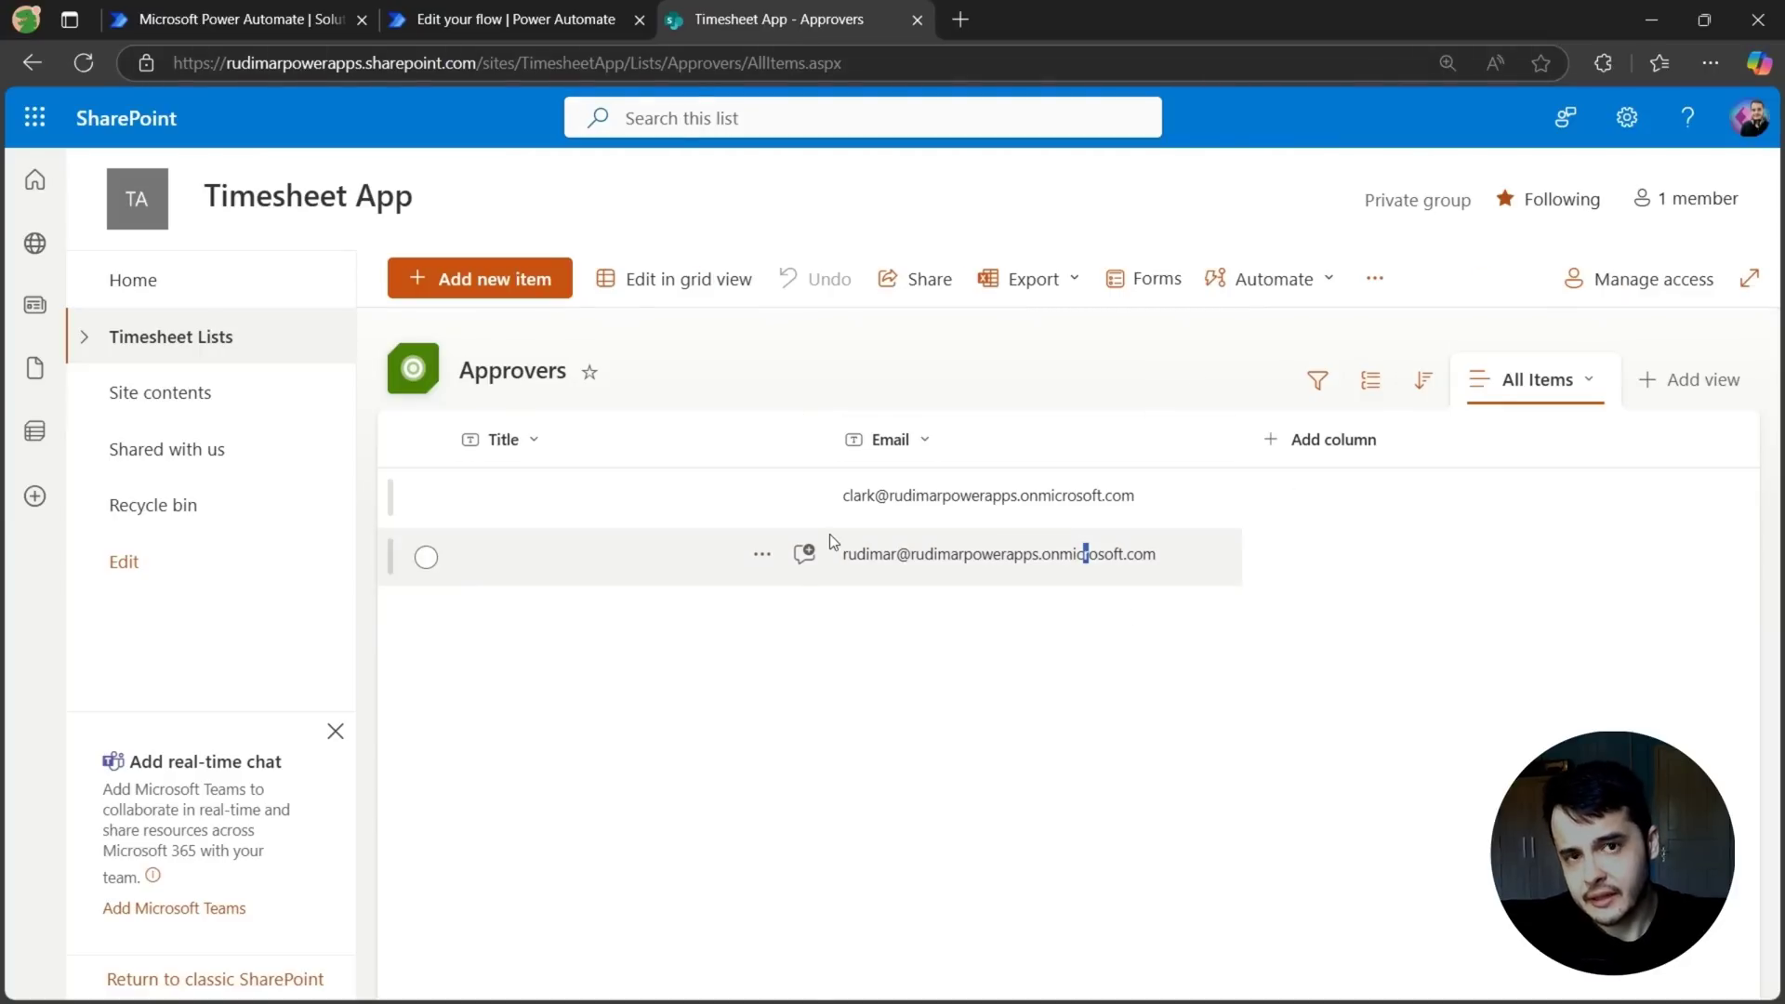
click(497, 25)
click(712, 229)
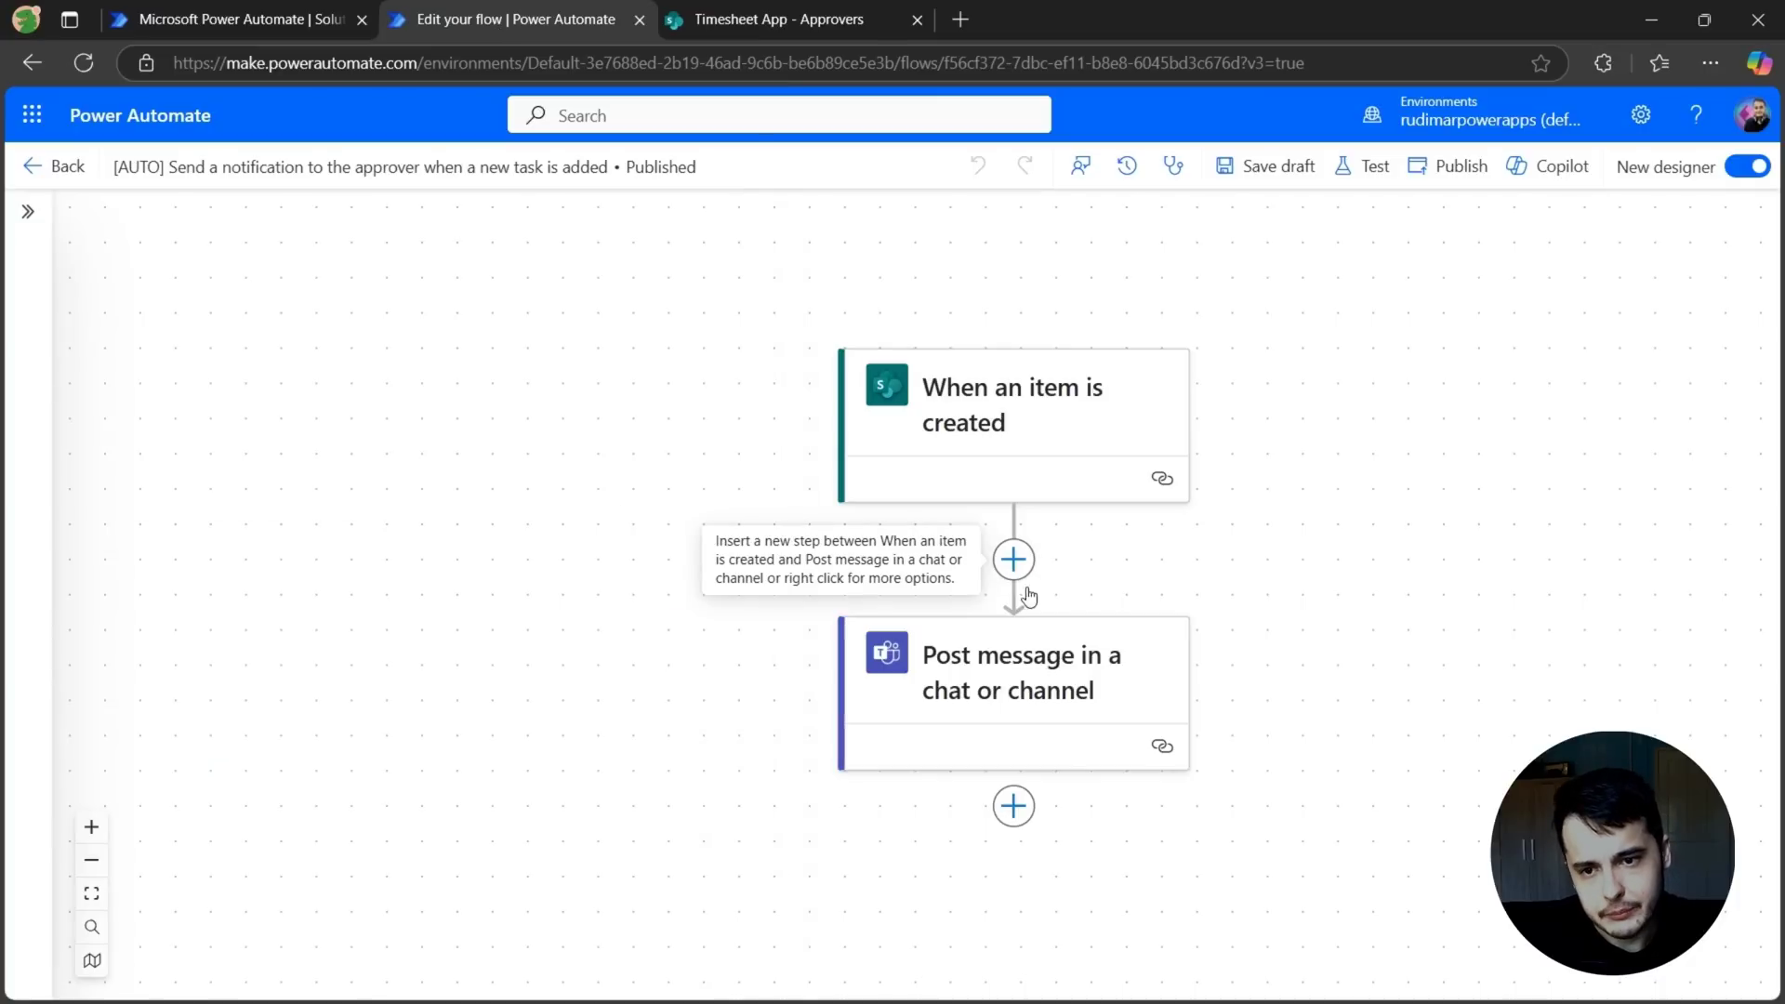
Insert a SharePoint Get items action right after the item-created trigger.
click(1019, 573)
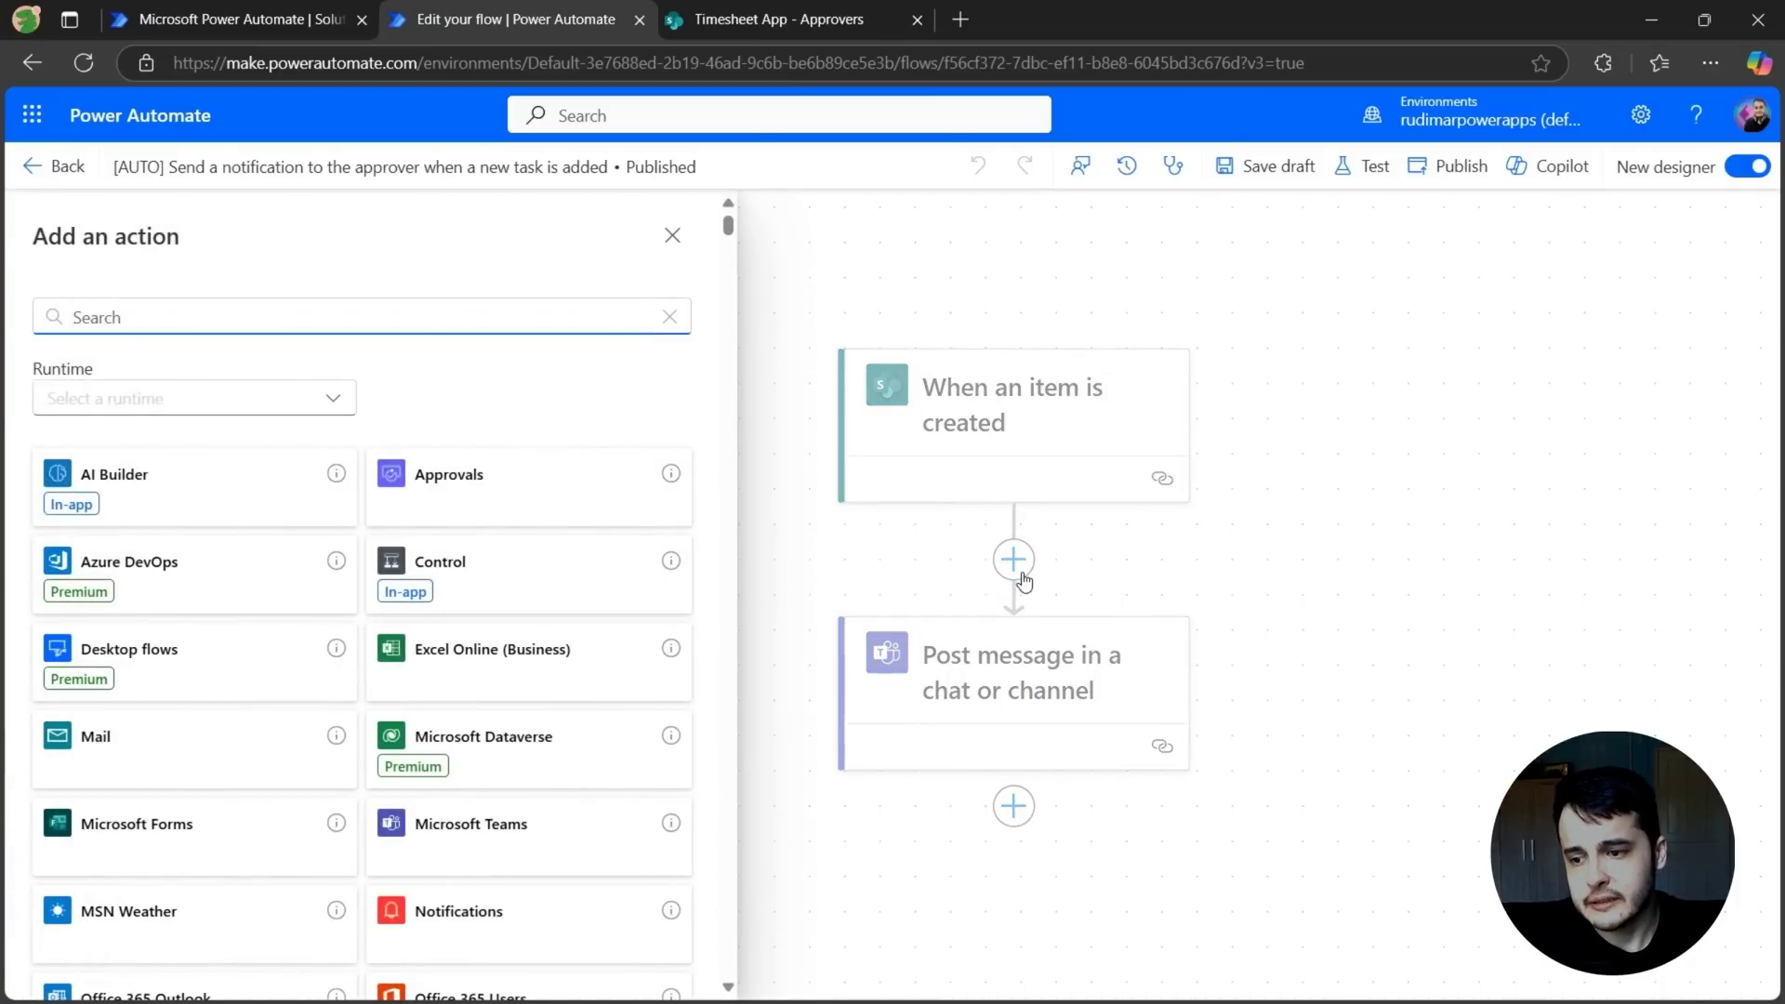
scroll(506, 732, down, 6)
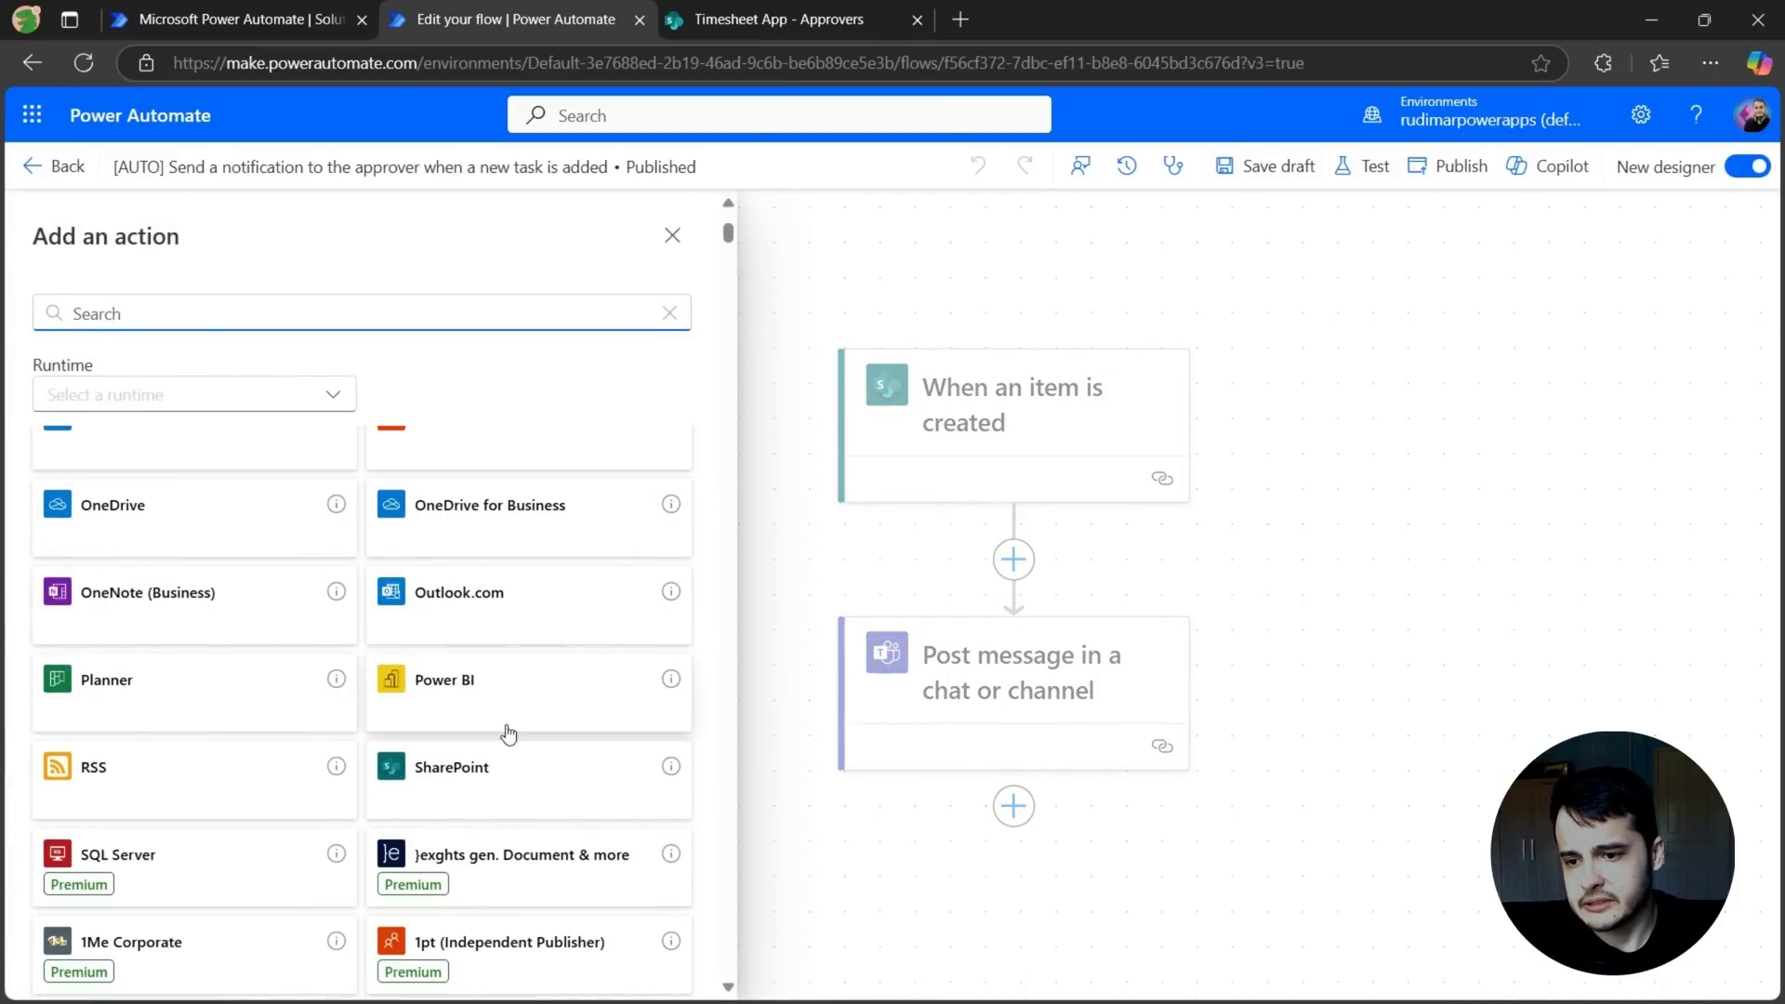
click(495, 774)
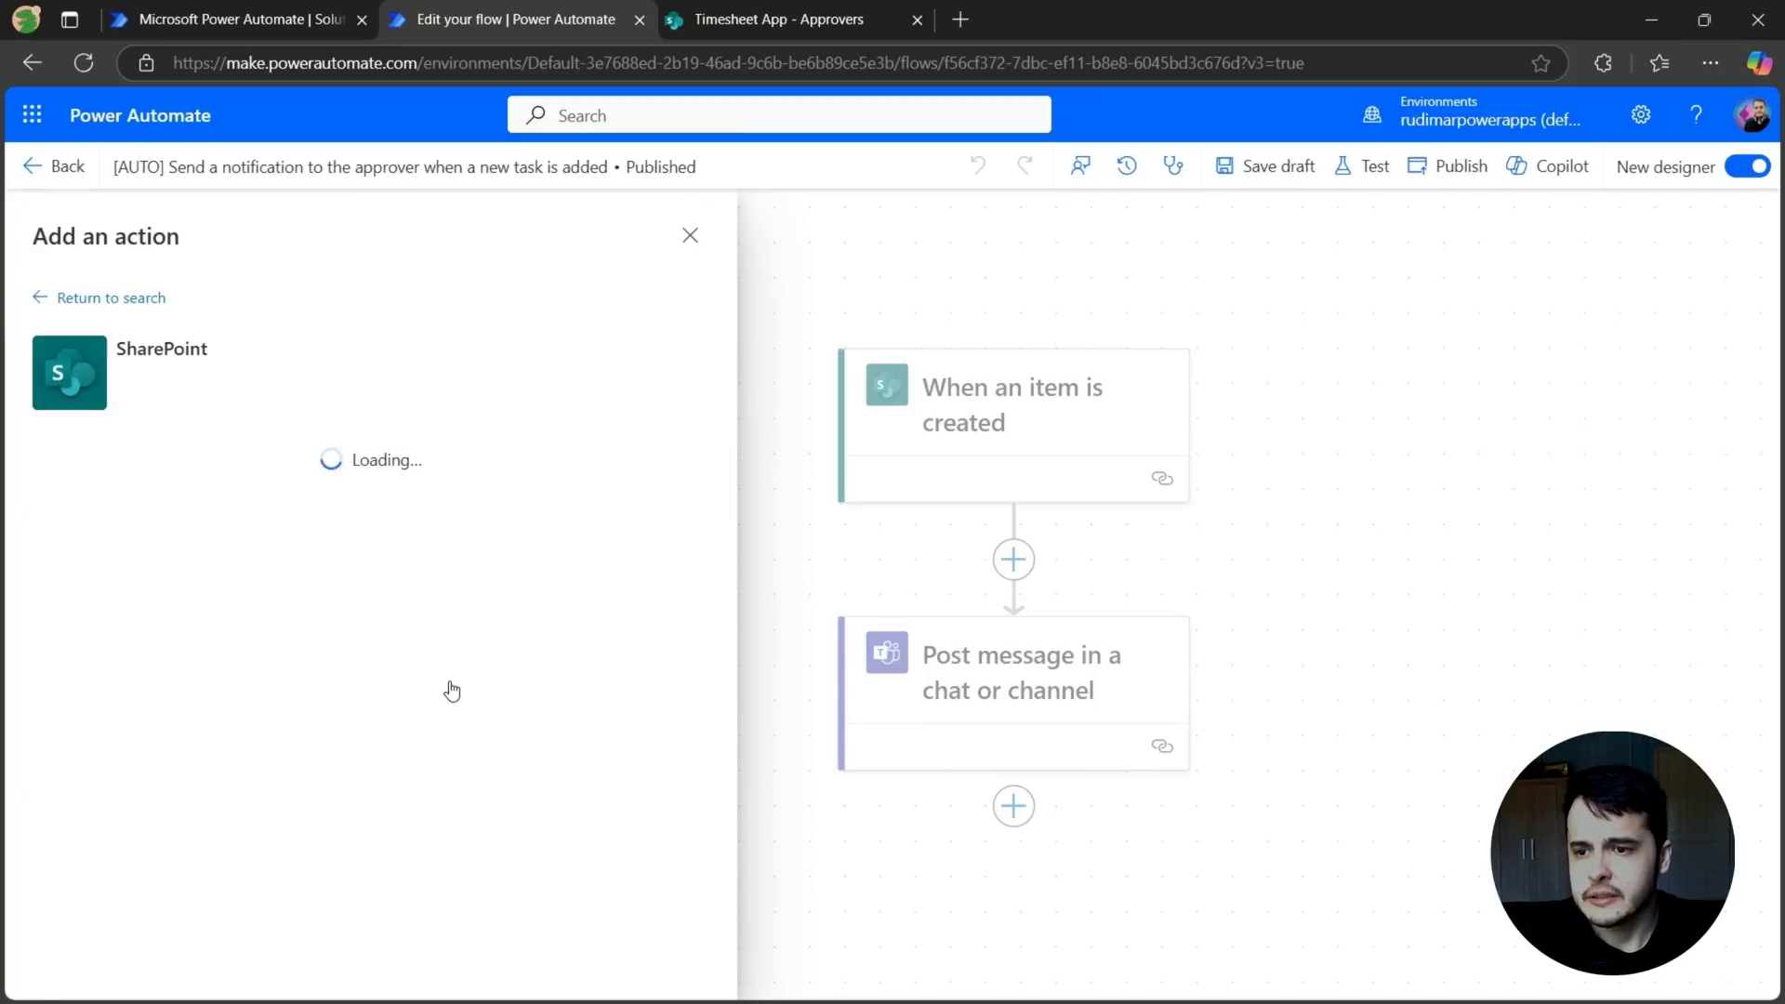
scroll(446, 689, down, 5)
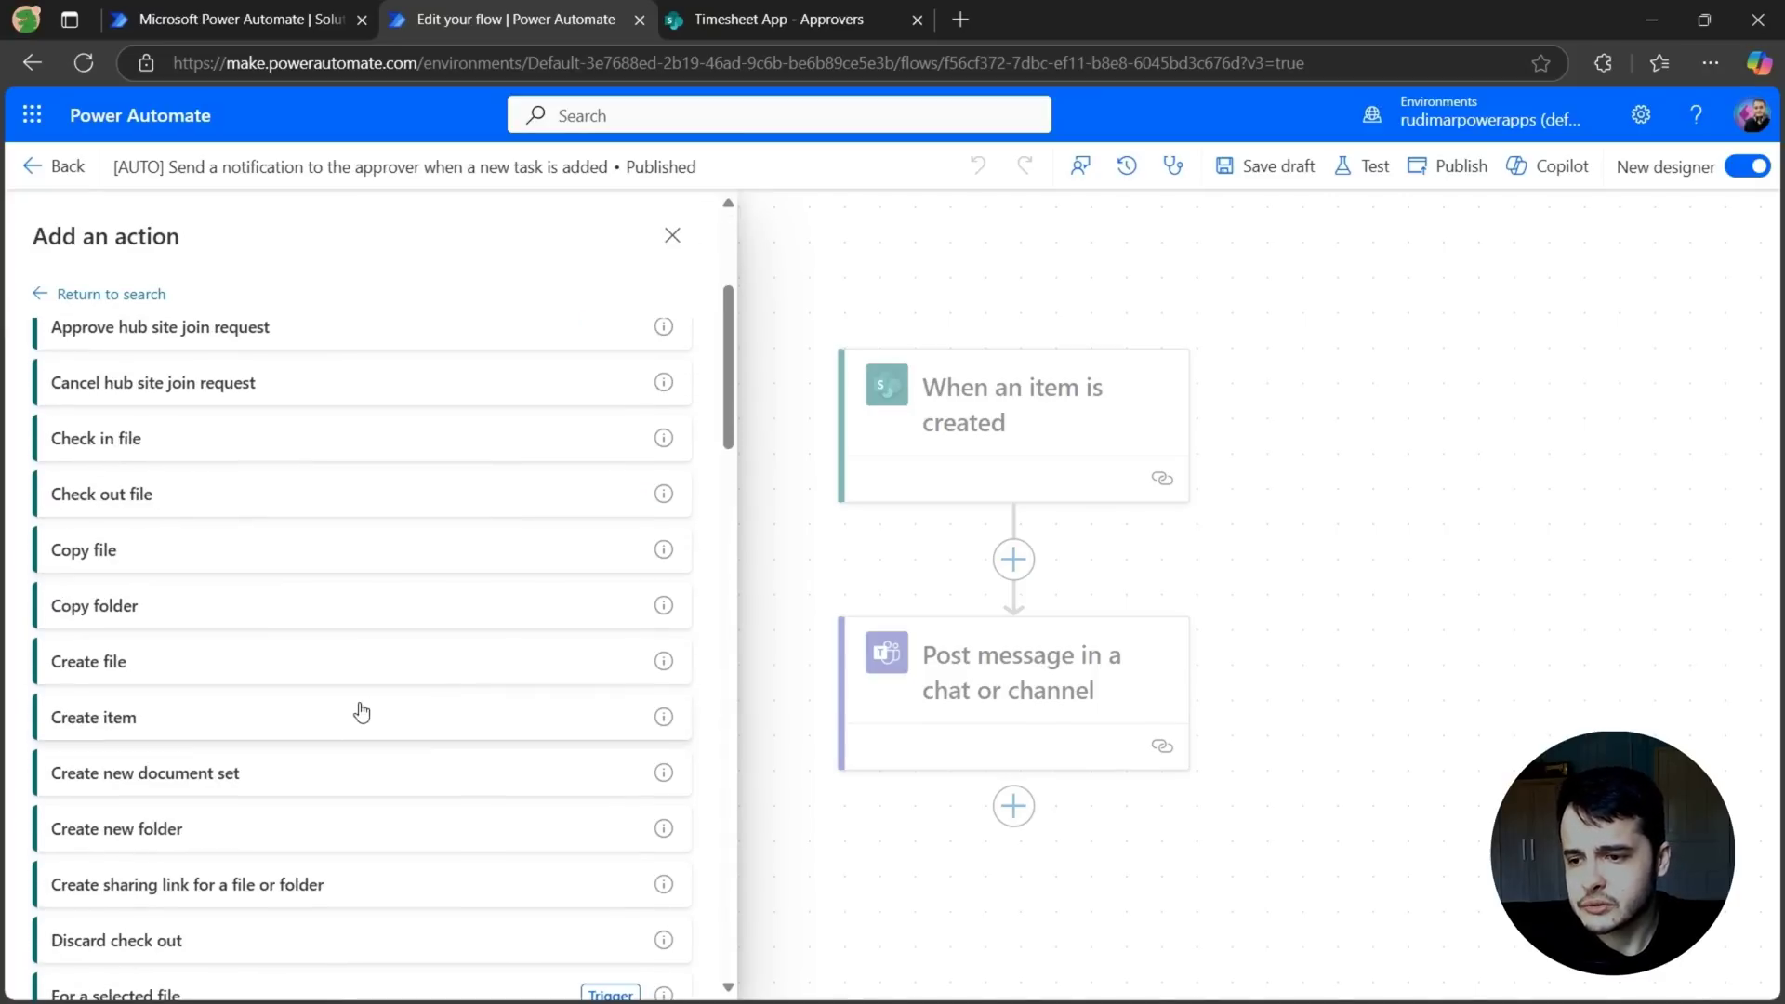
scroll(361, 713, down, 3)
scroll(360, 713, down, 3)
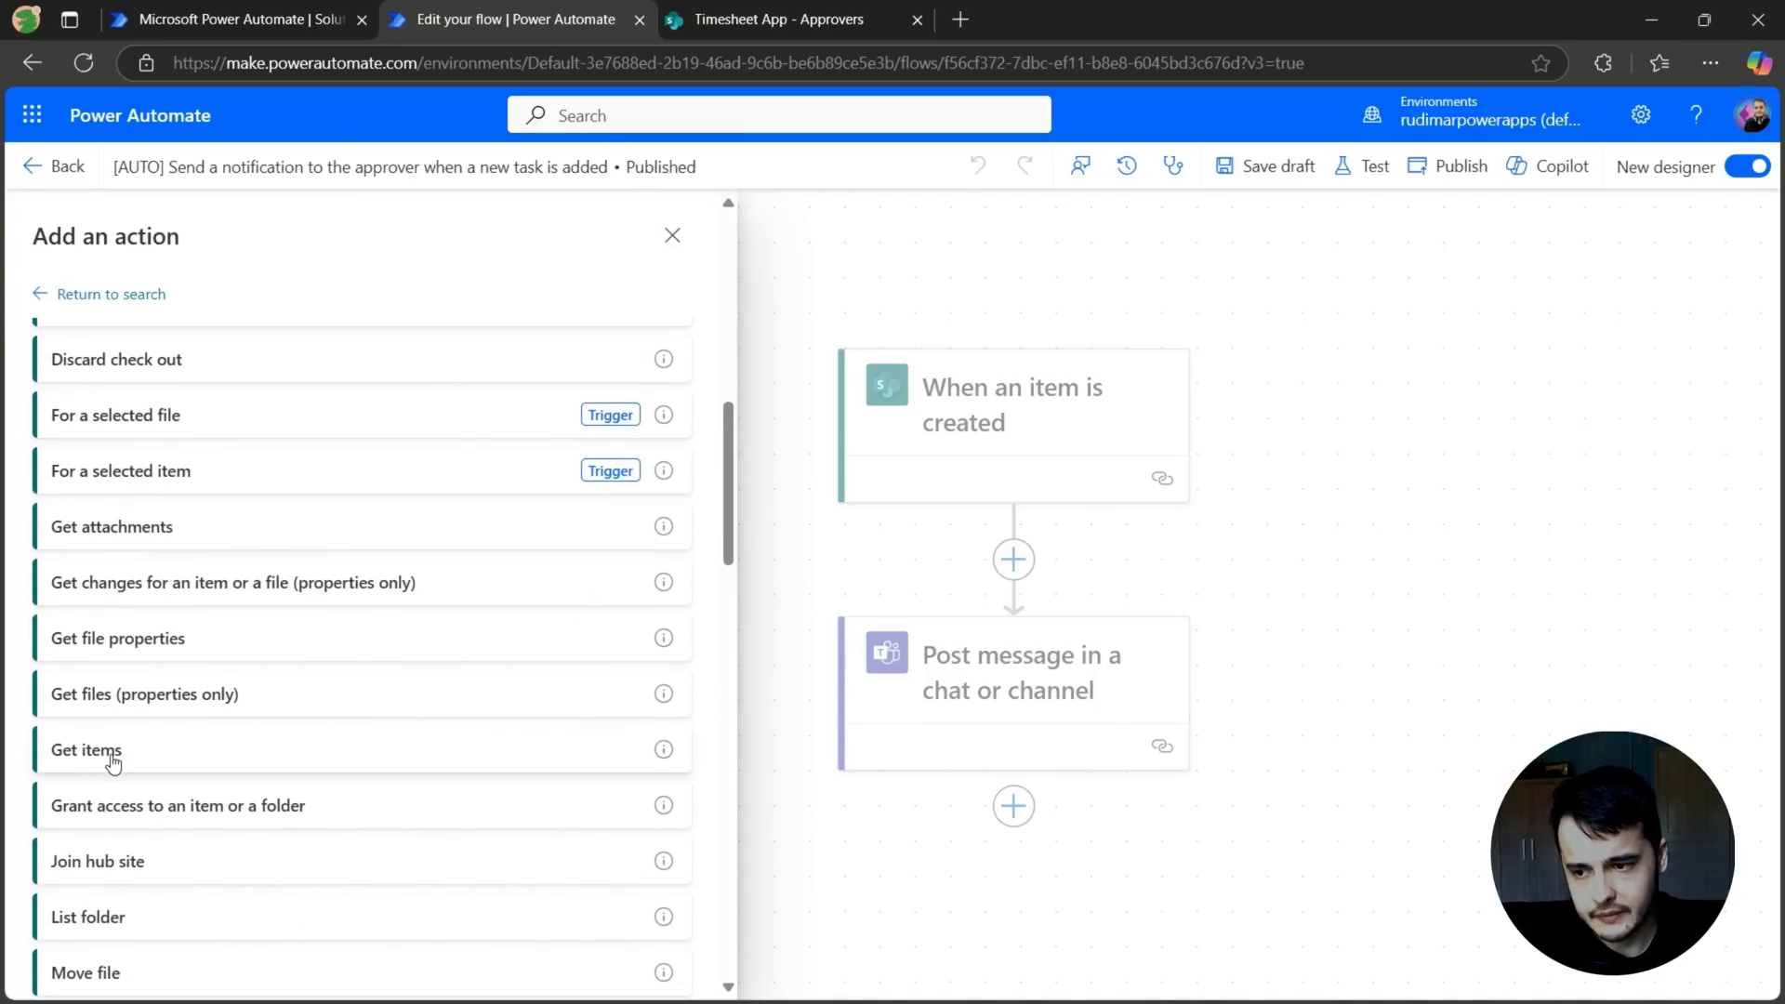
click(113, 762)
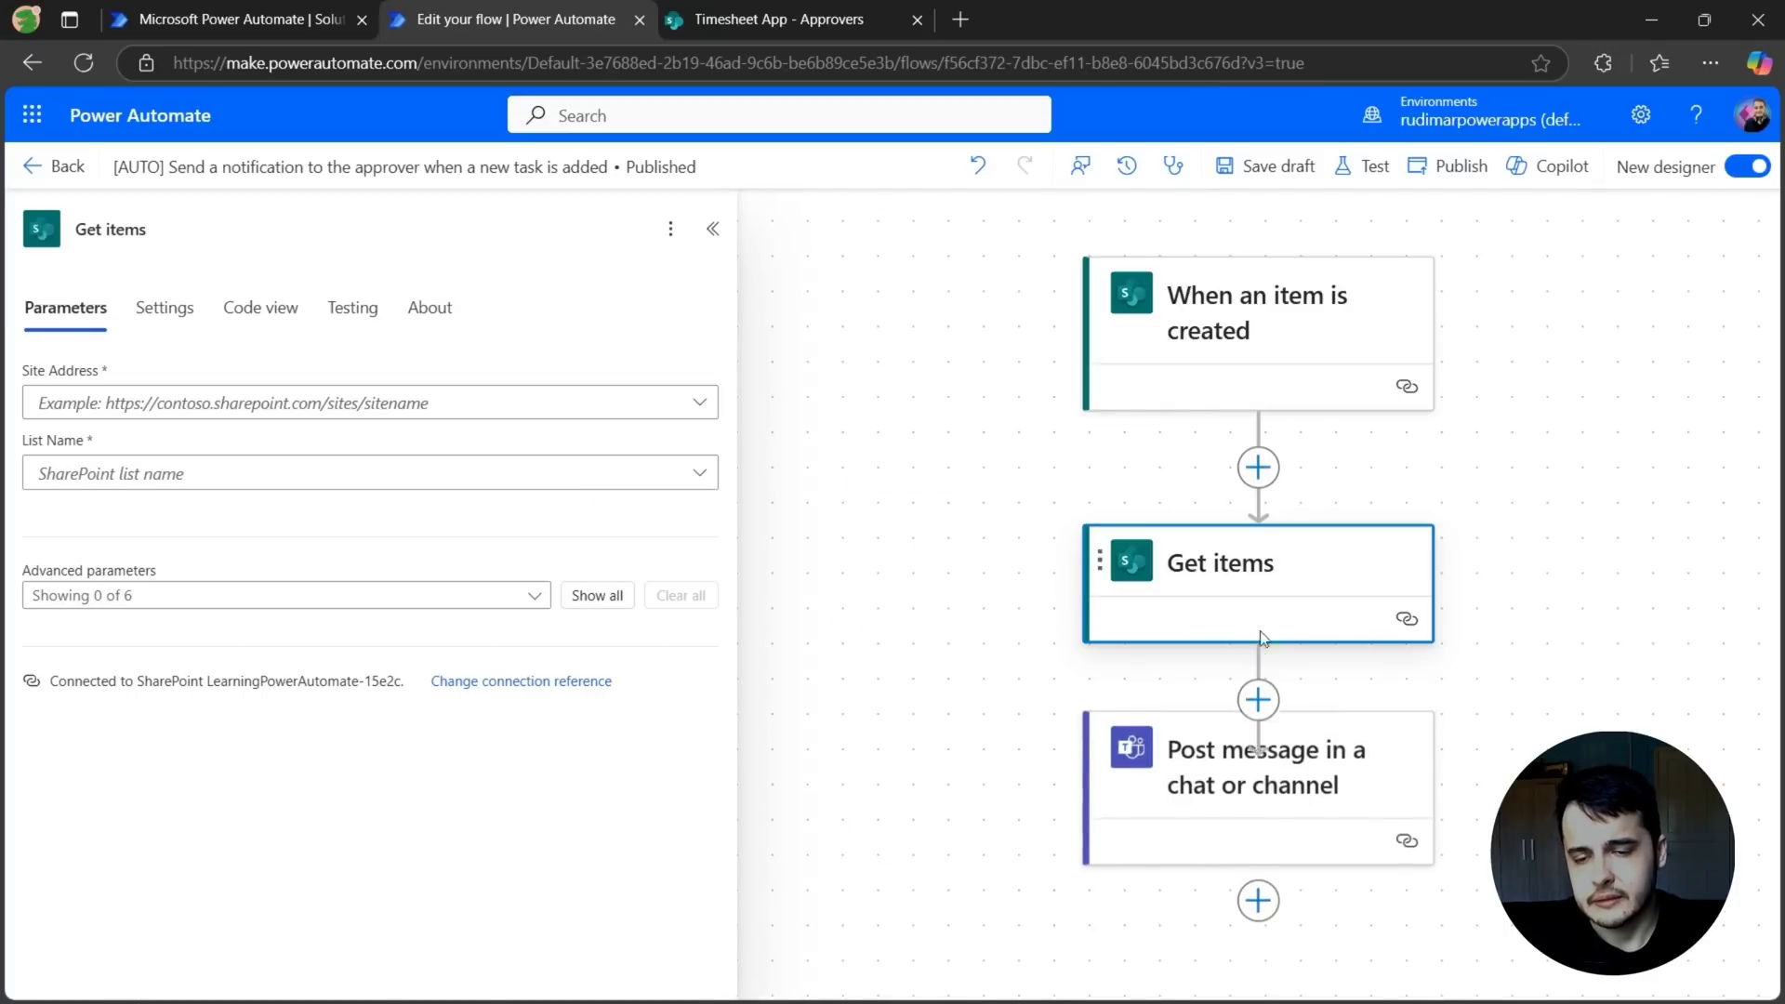
Set Get items to the Timesheet App site and the Approvers list.
click(690, 409)
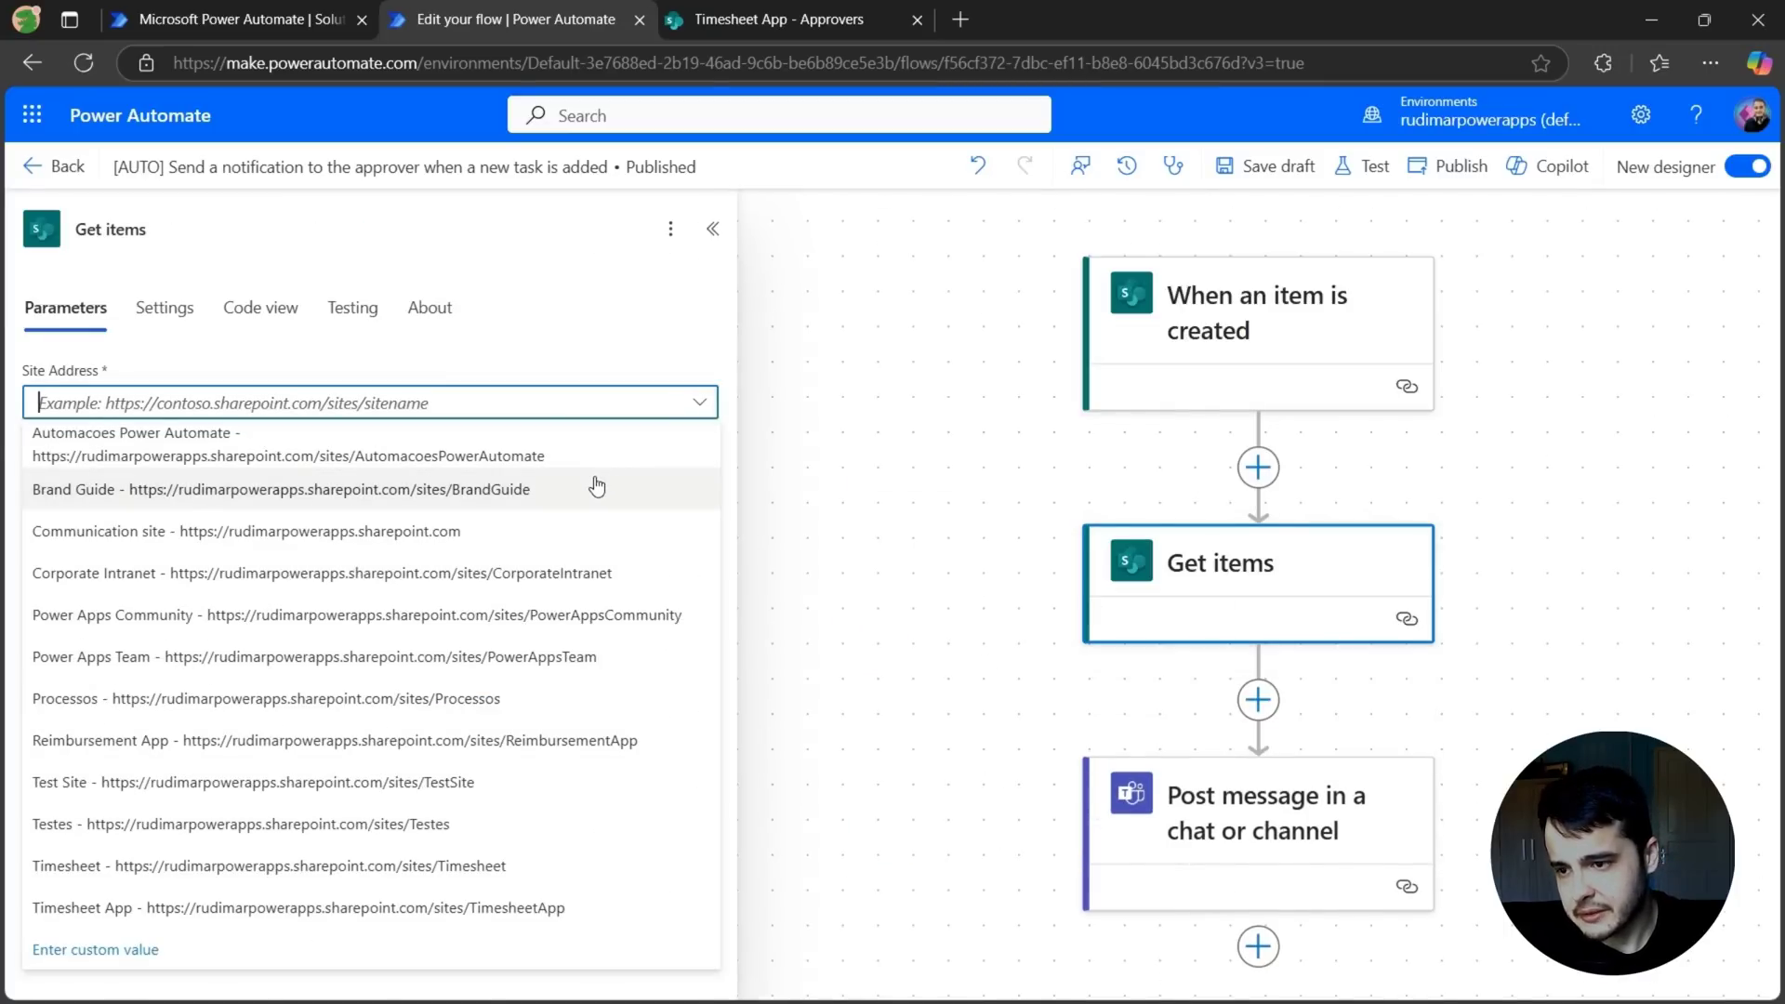
click(277, 909)
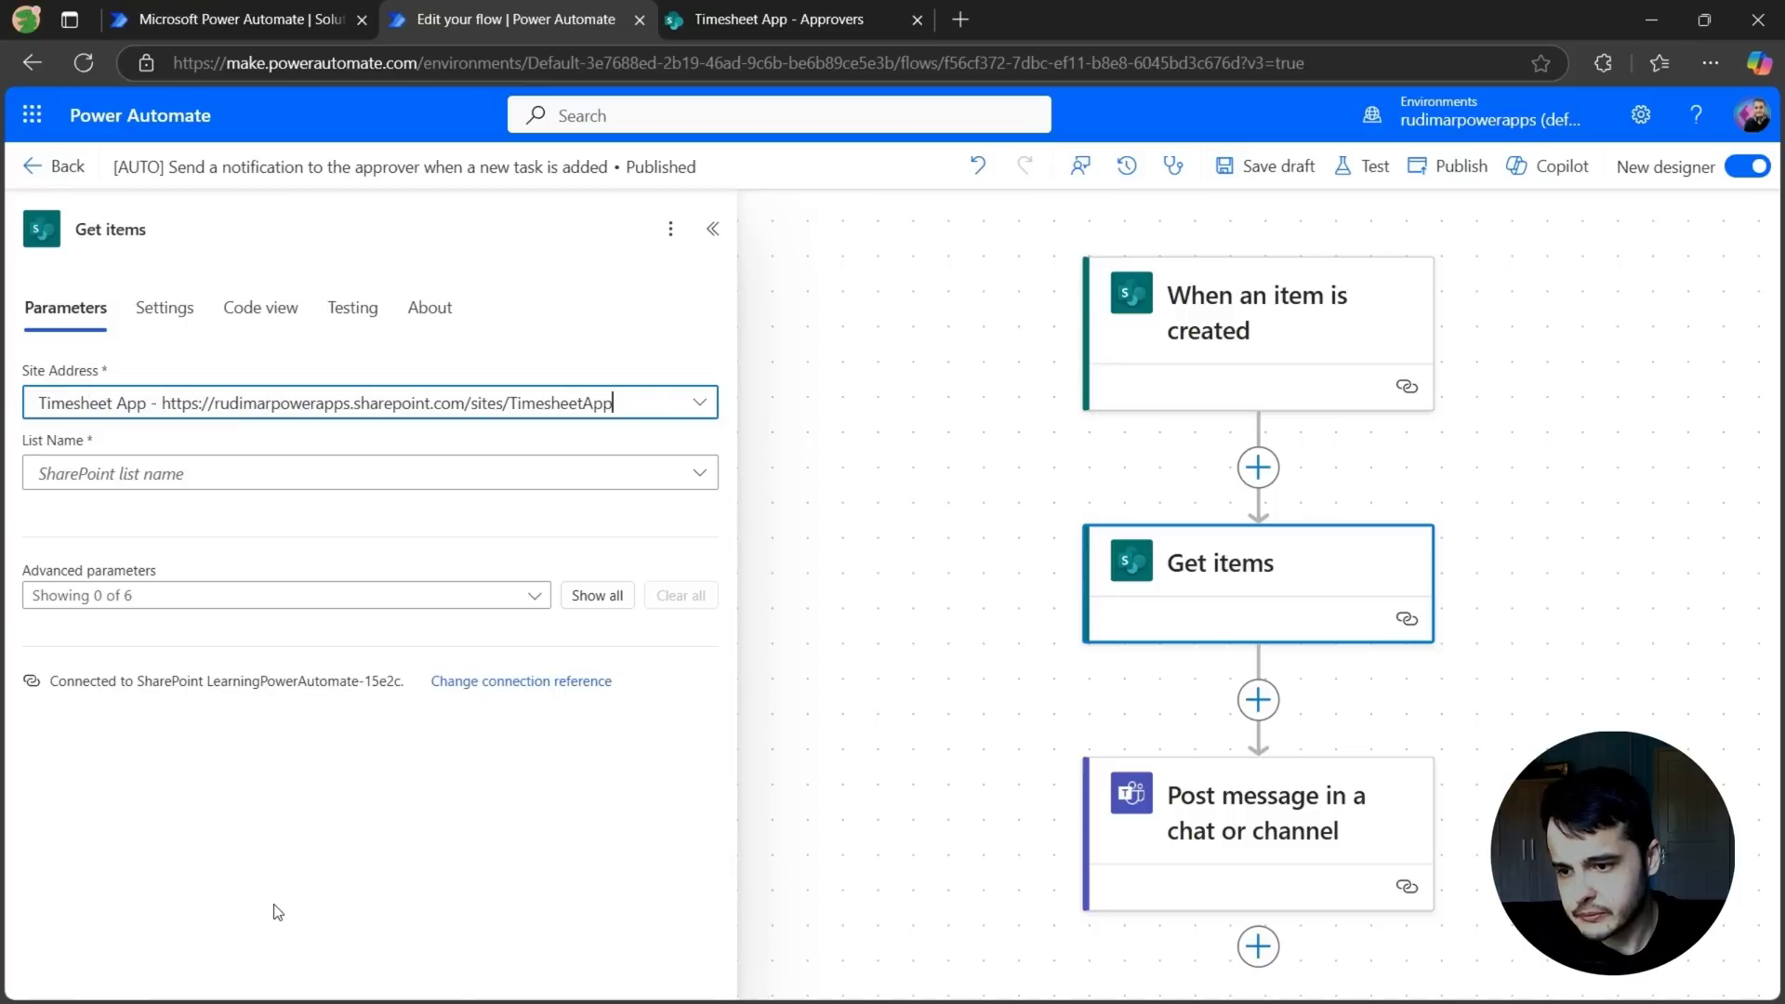
click(702, 485)
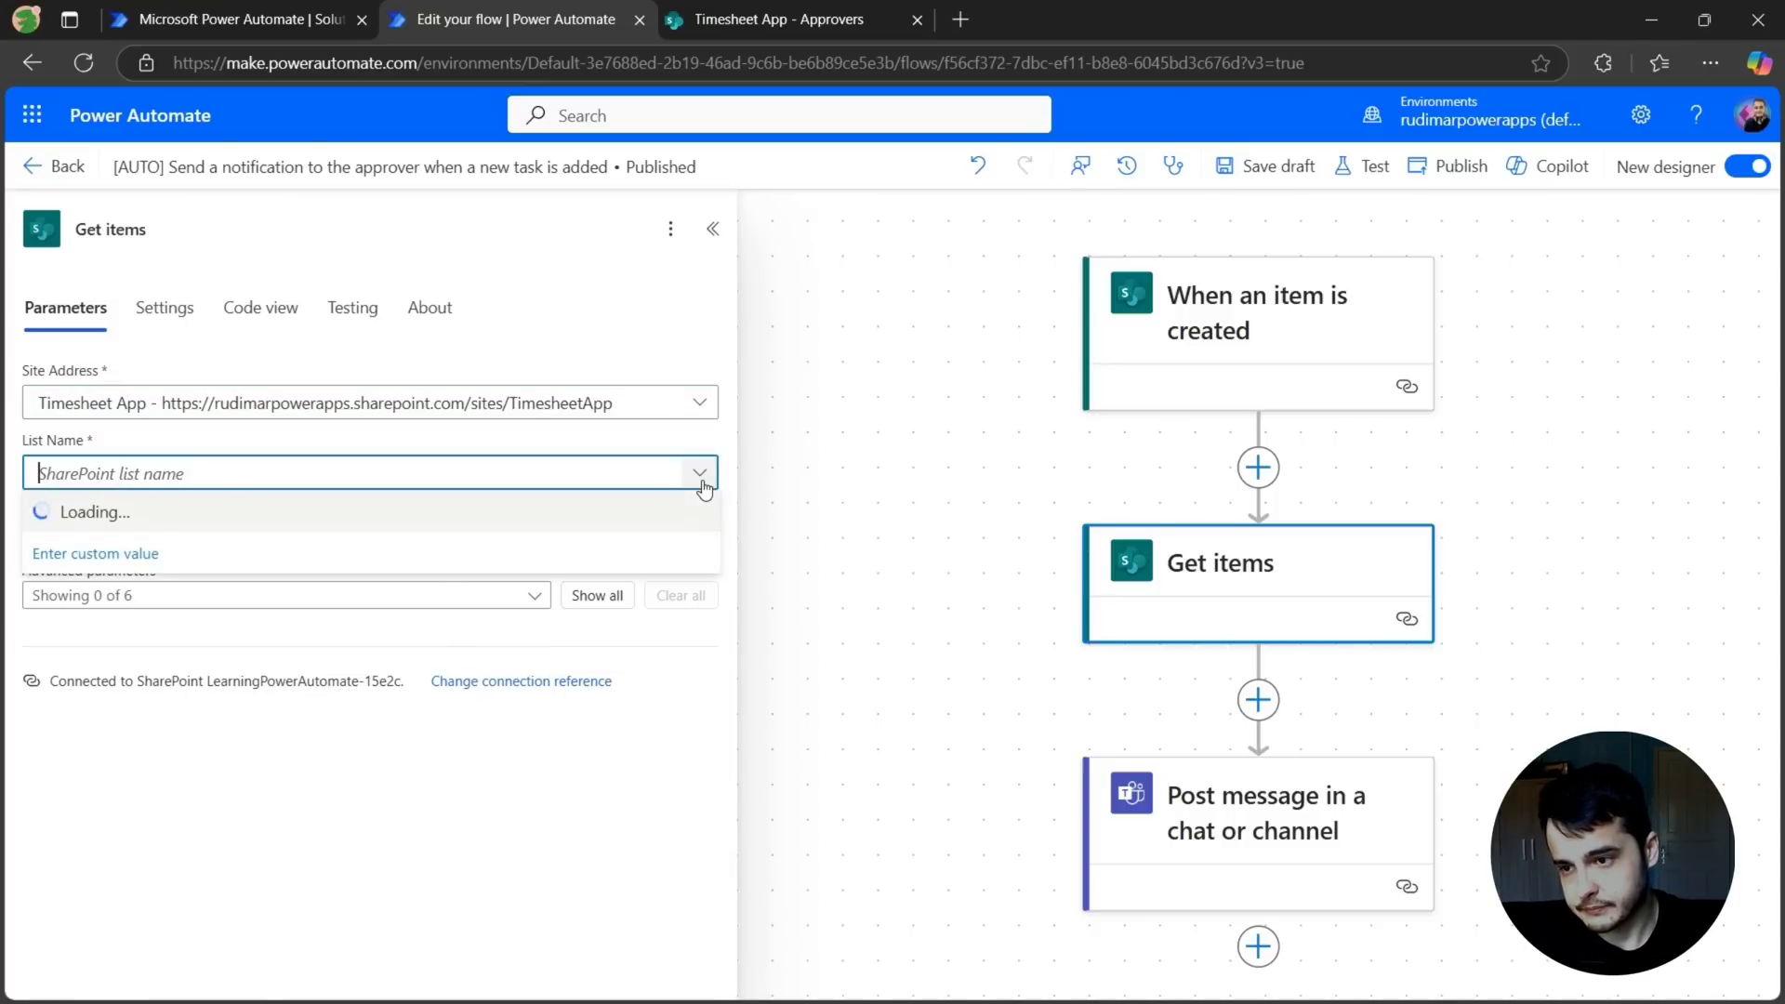
click(96, 526)
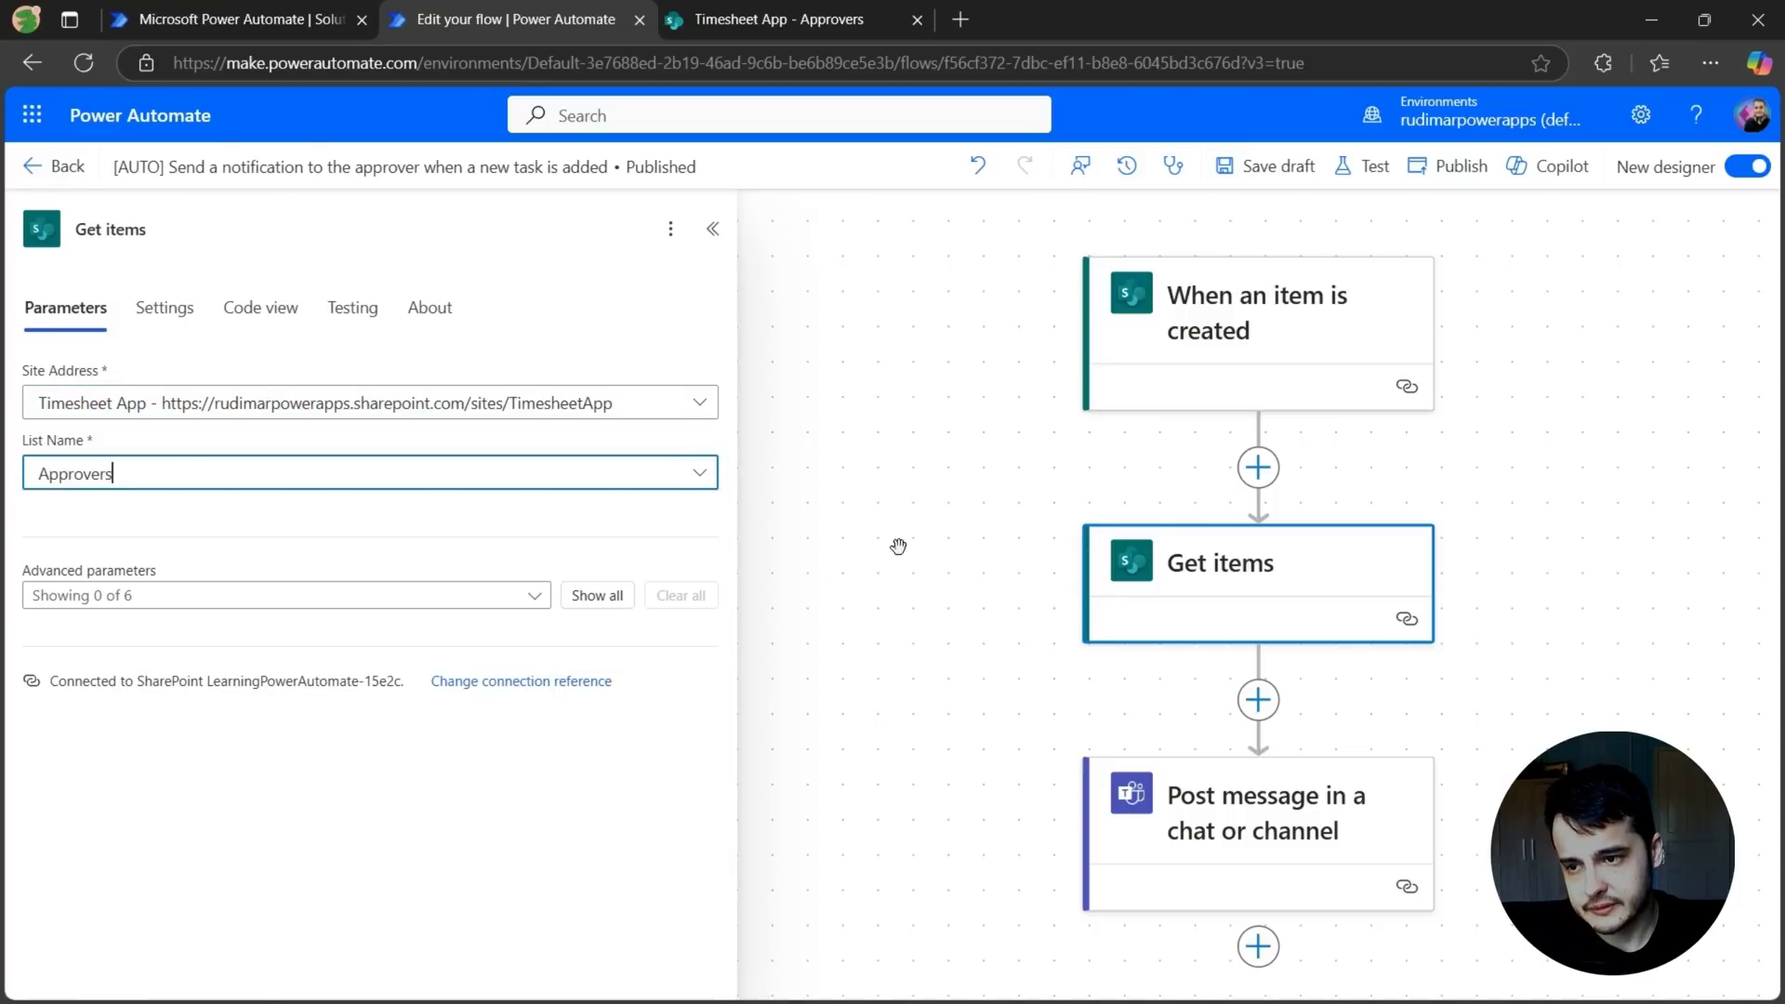
click(901, 532)
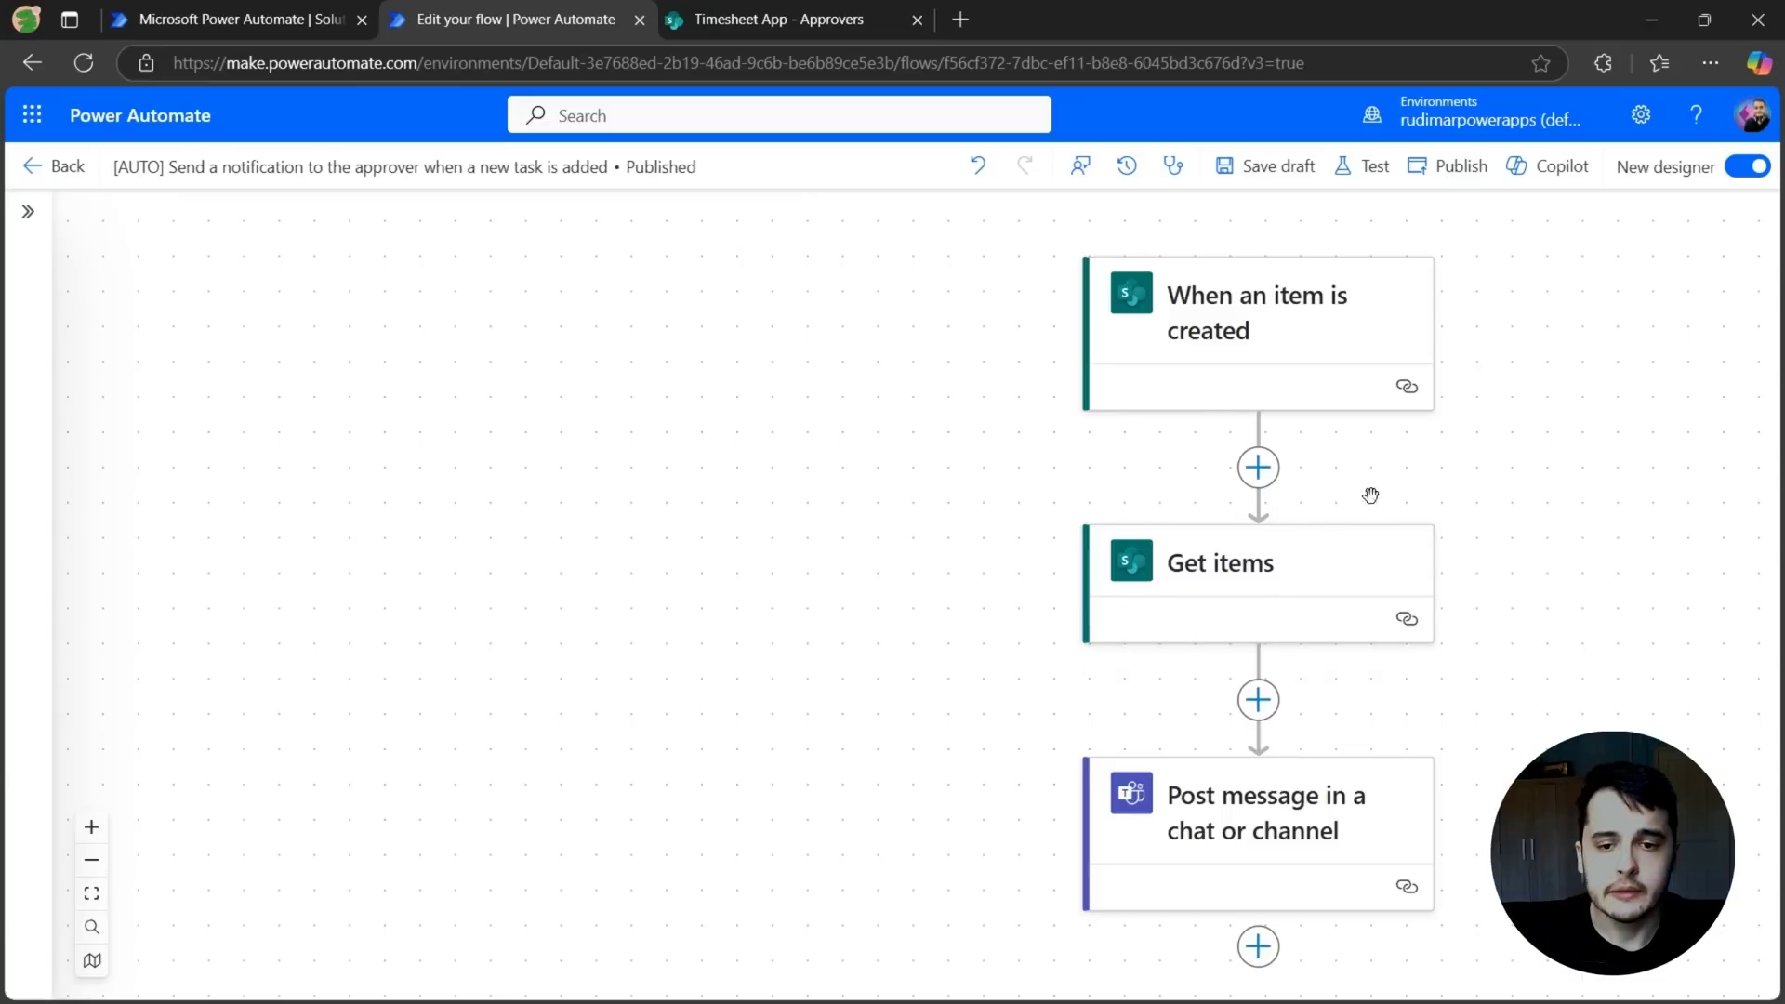
drag(1371, 494, 1100, 486)
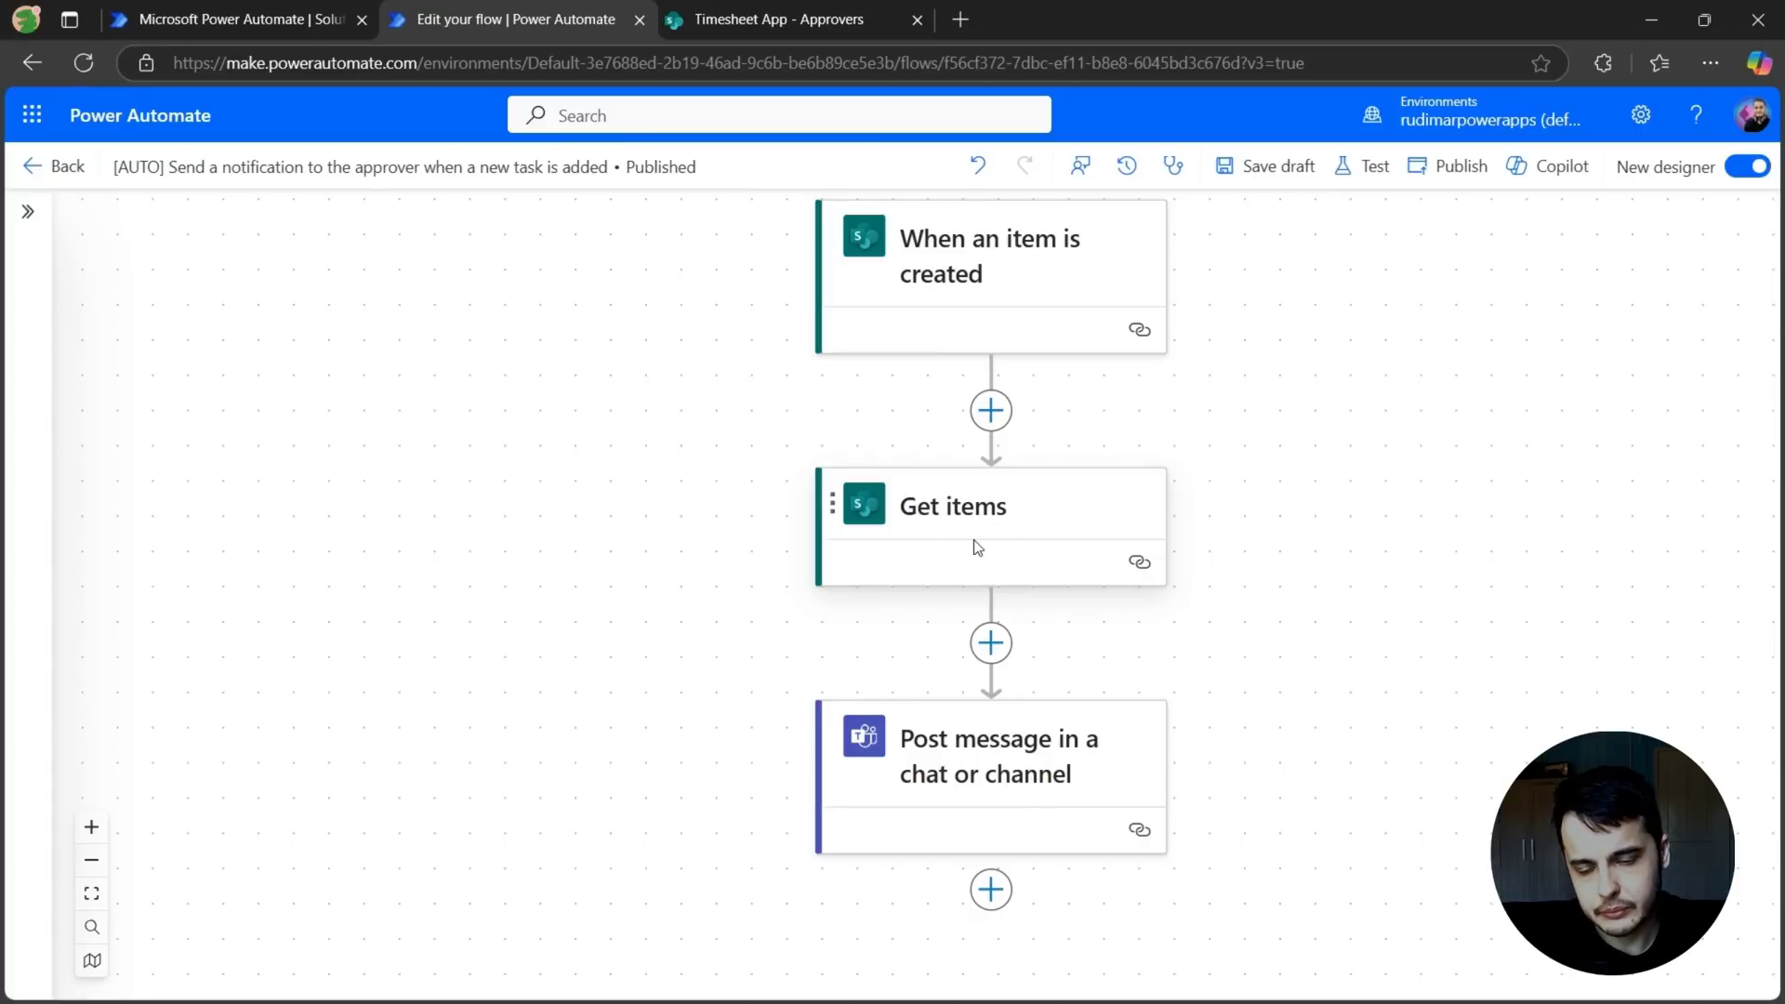
click(991, 651)
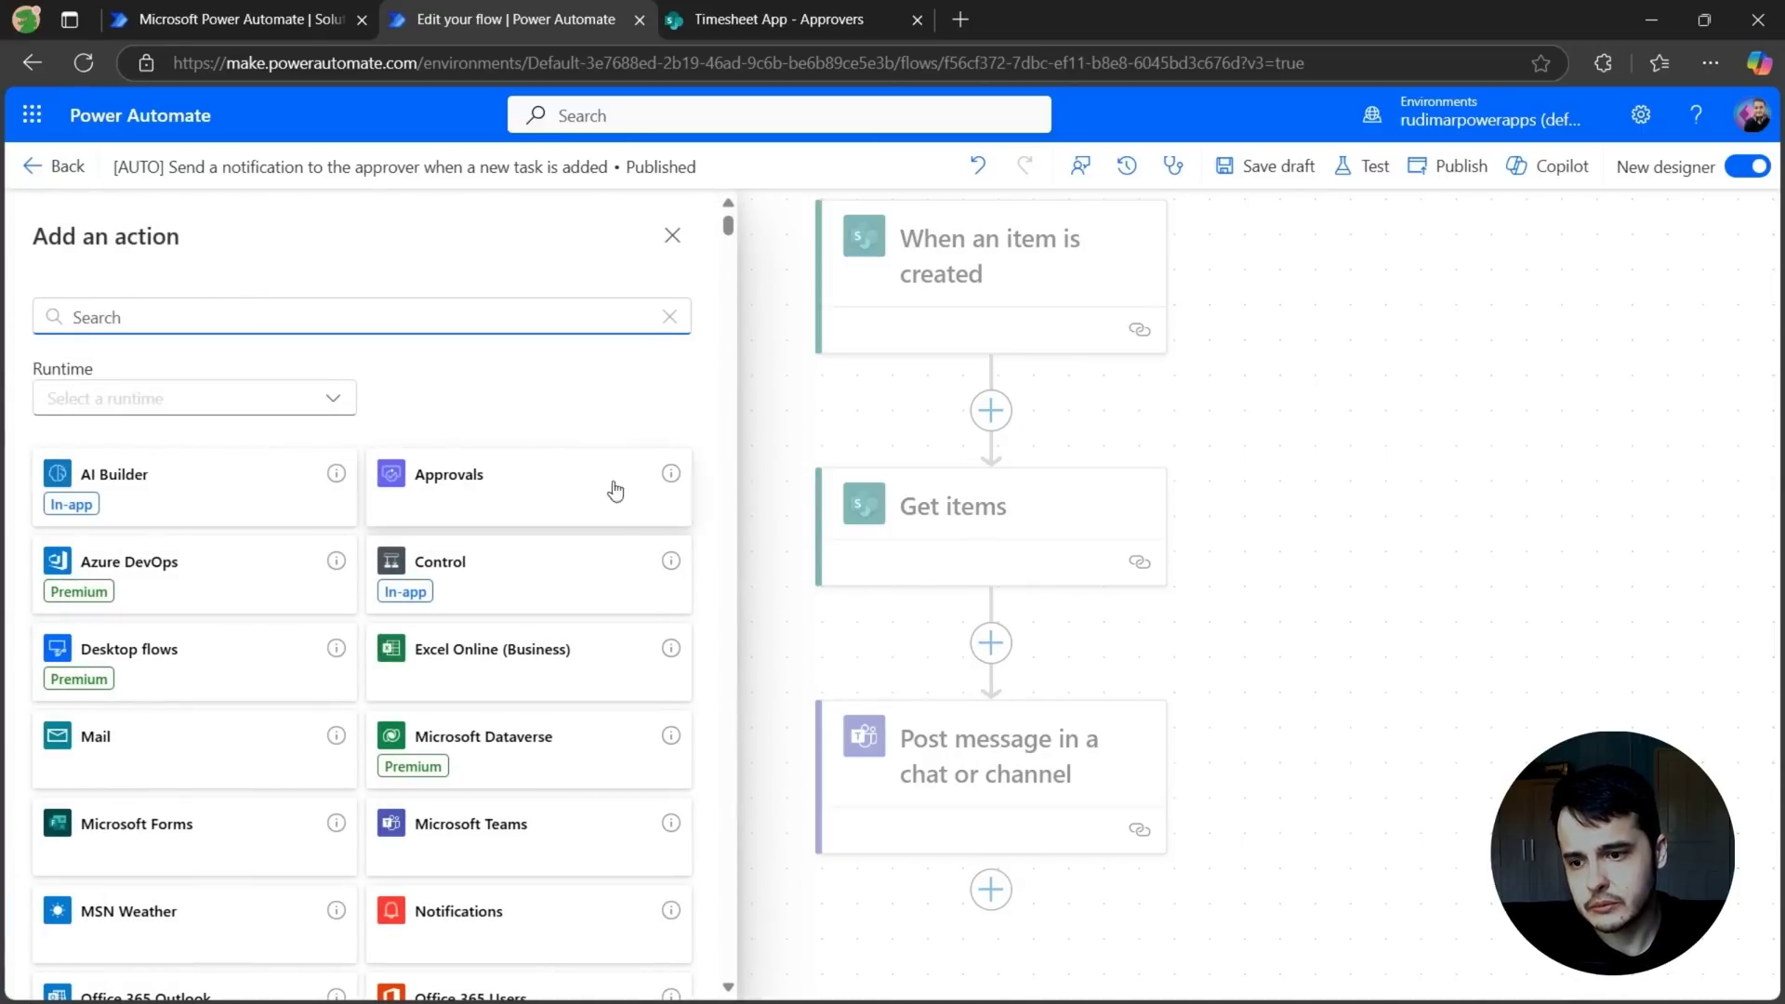
Add a Terminate action with status Cancelled before the Teams post.
text(term)
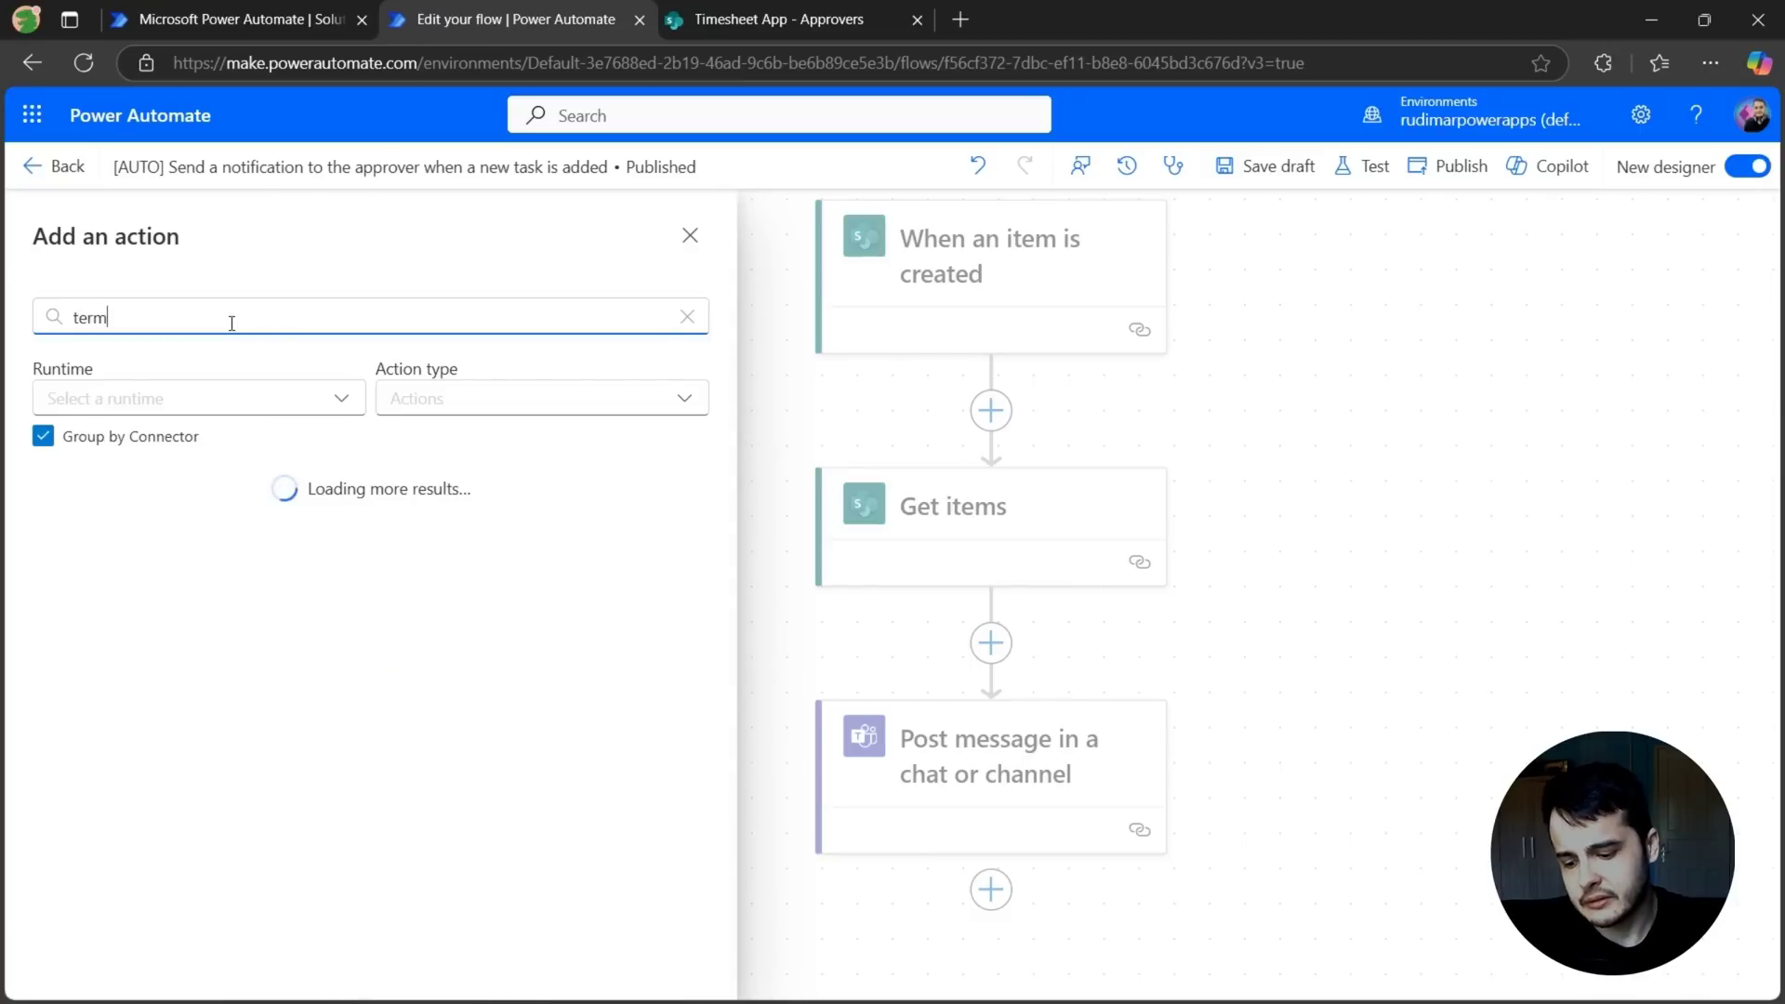
text(inate)
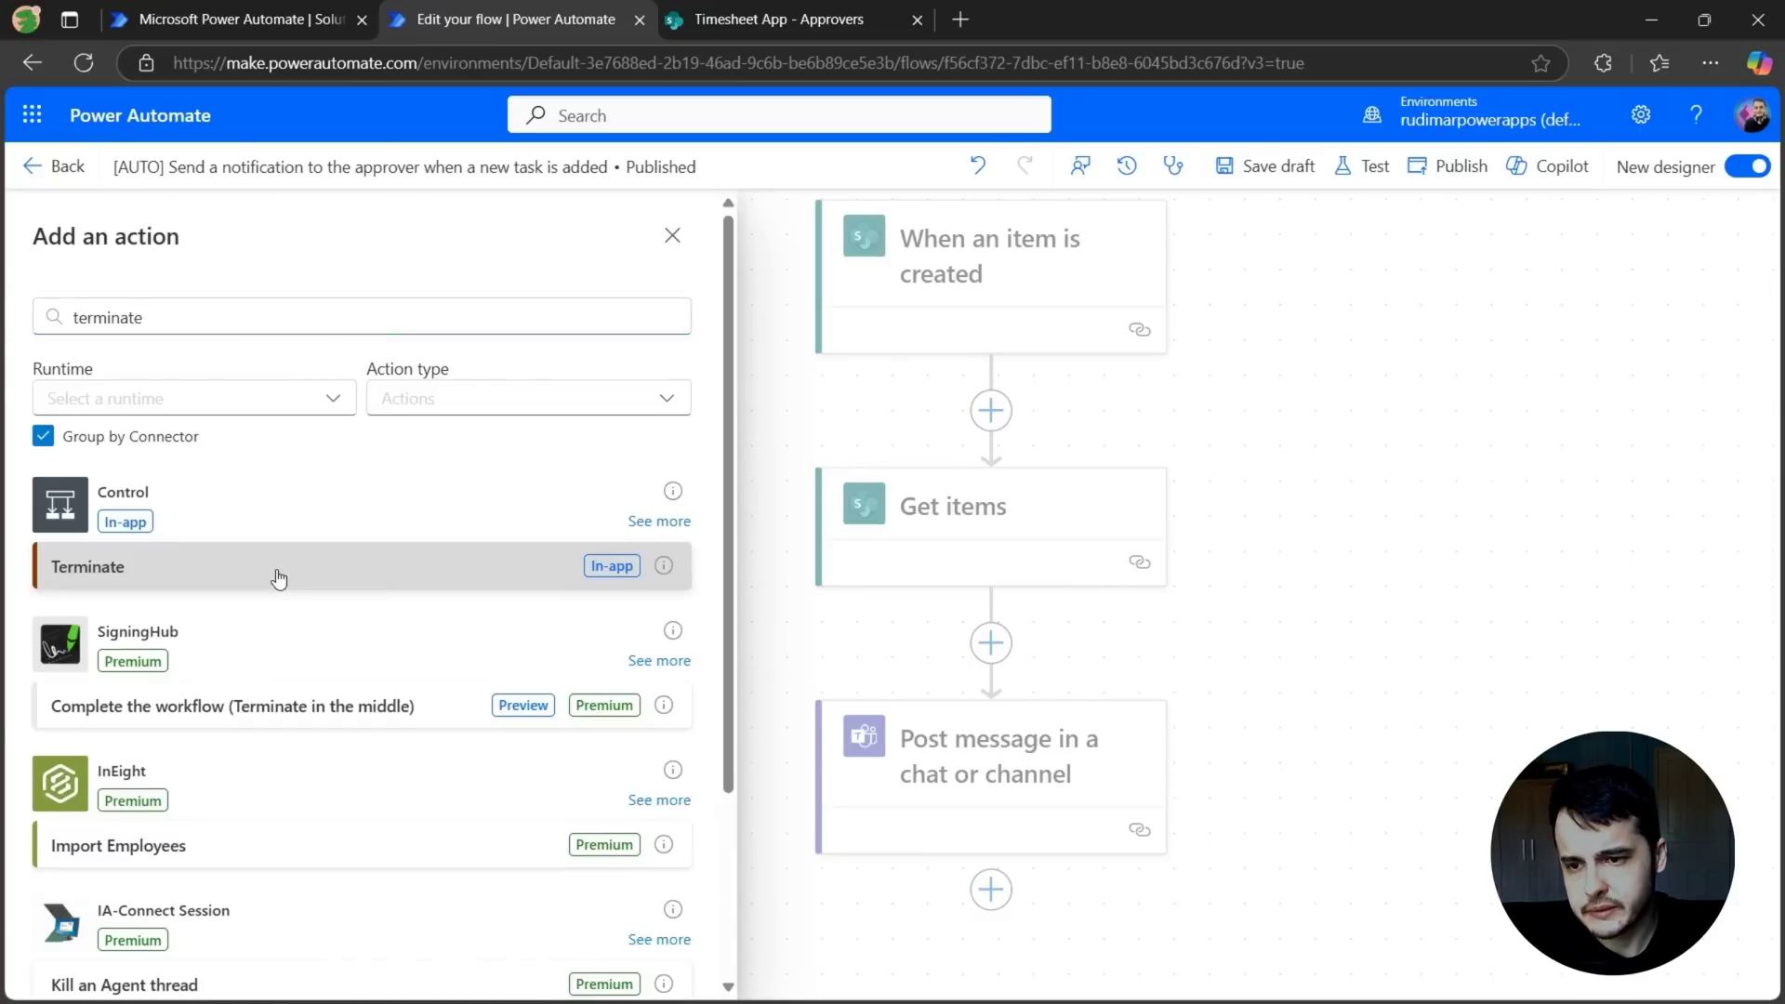
click(275, 575)
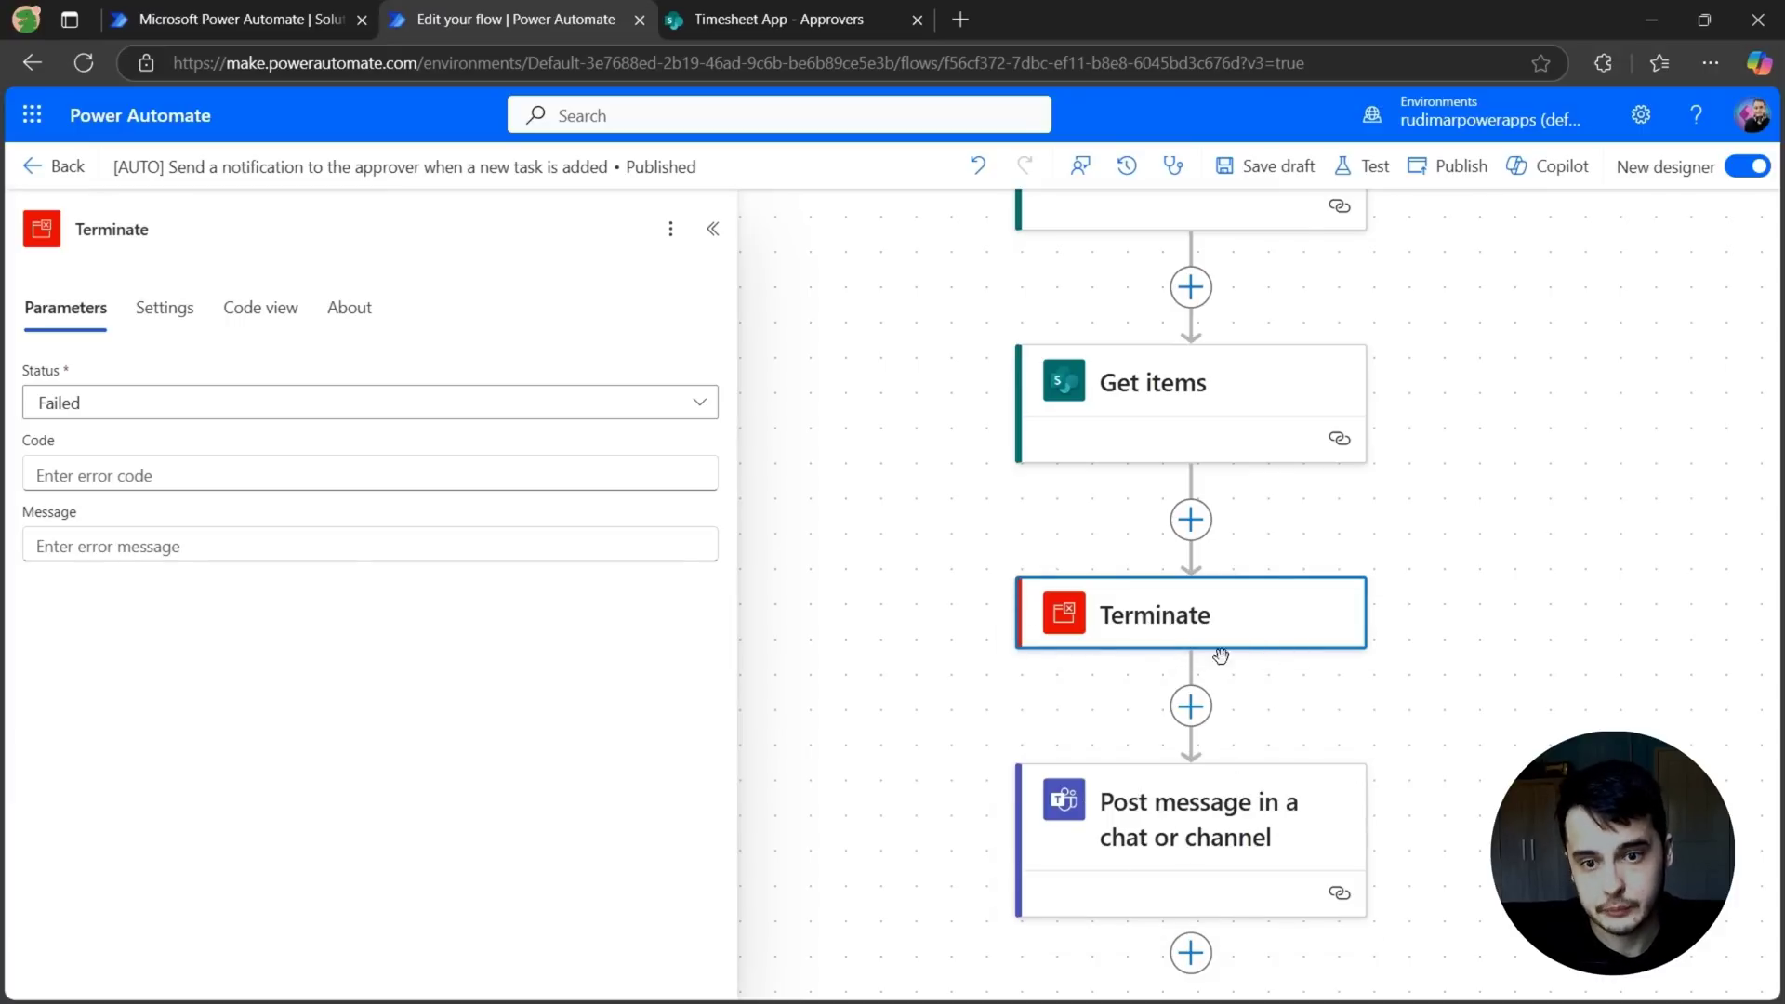
double_click(160, 396)
click(160, 397)
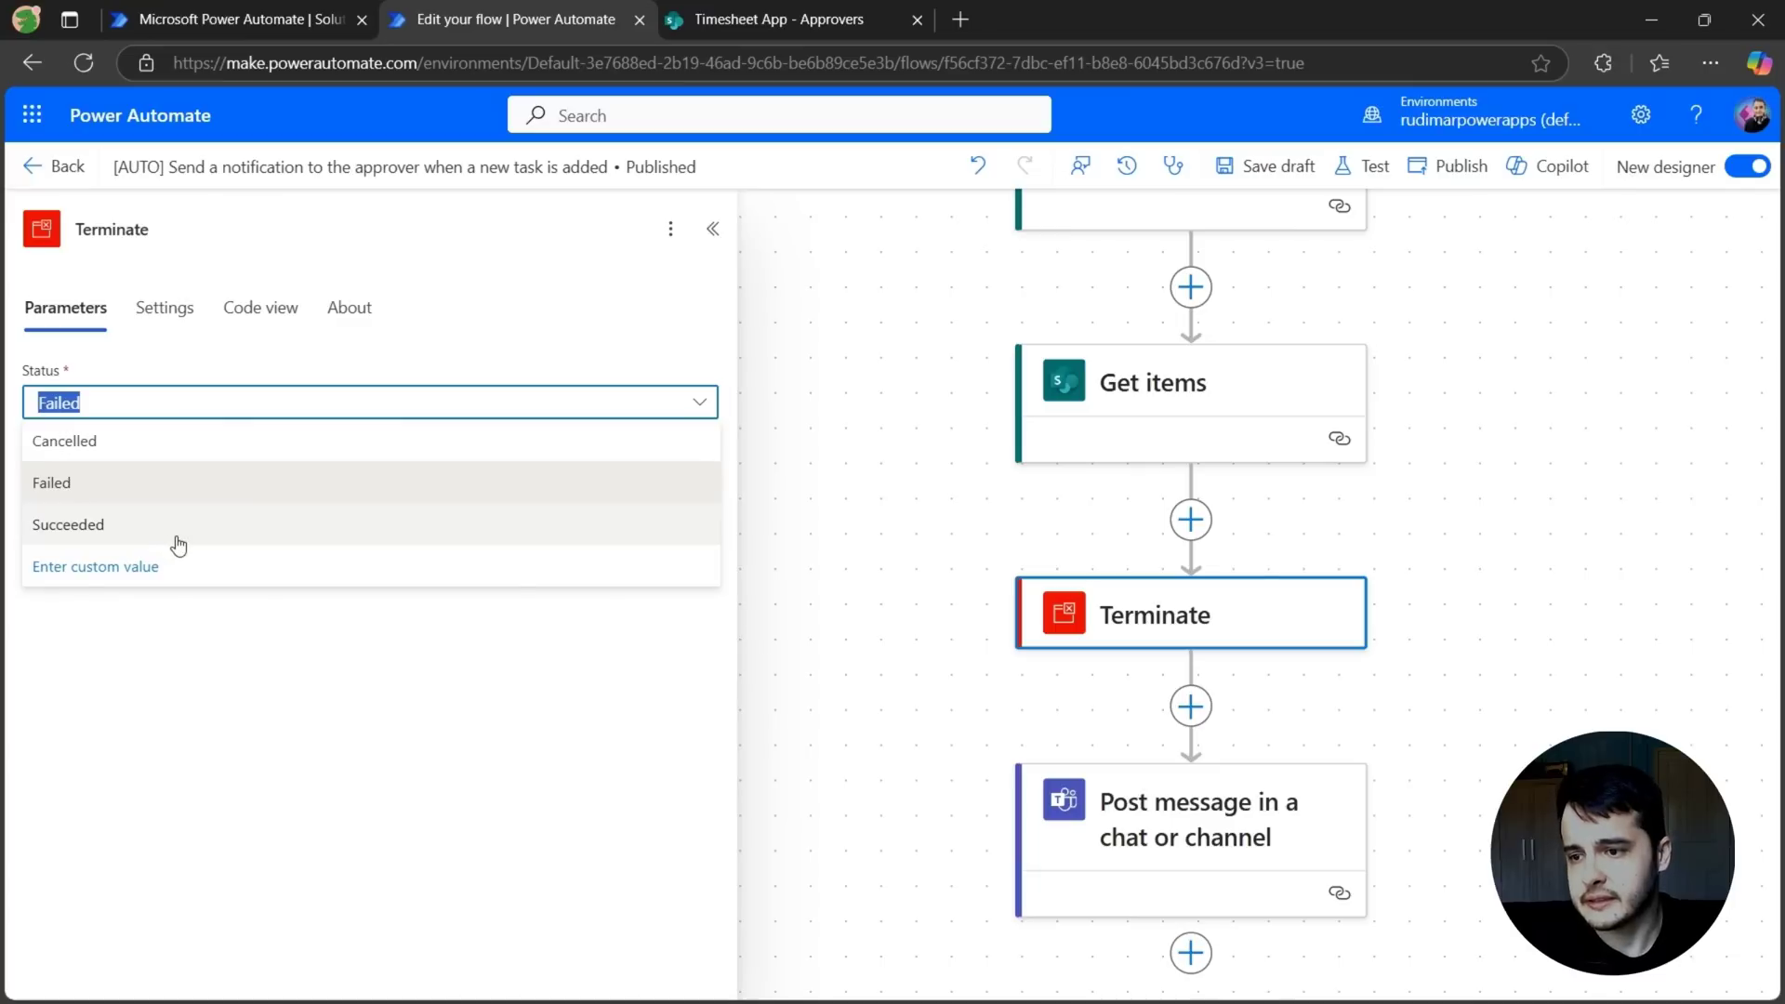
click(100, 450)
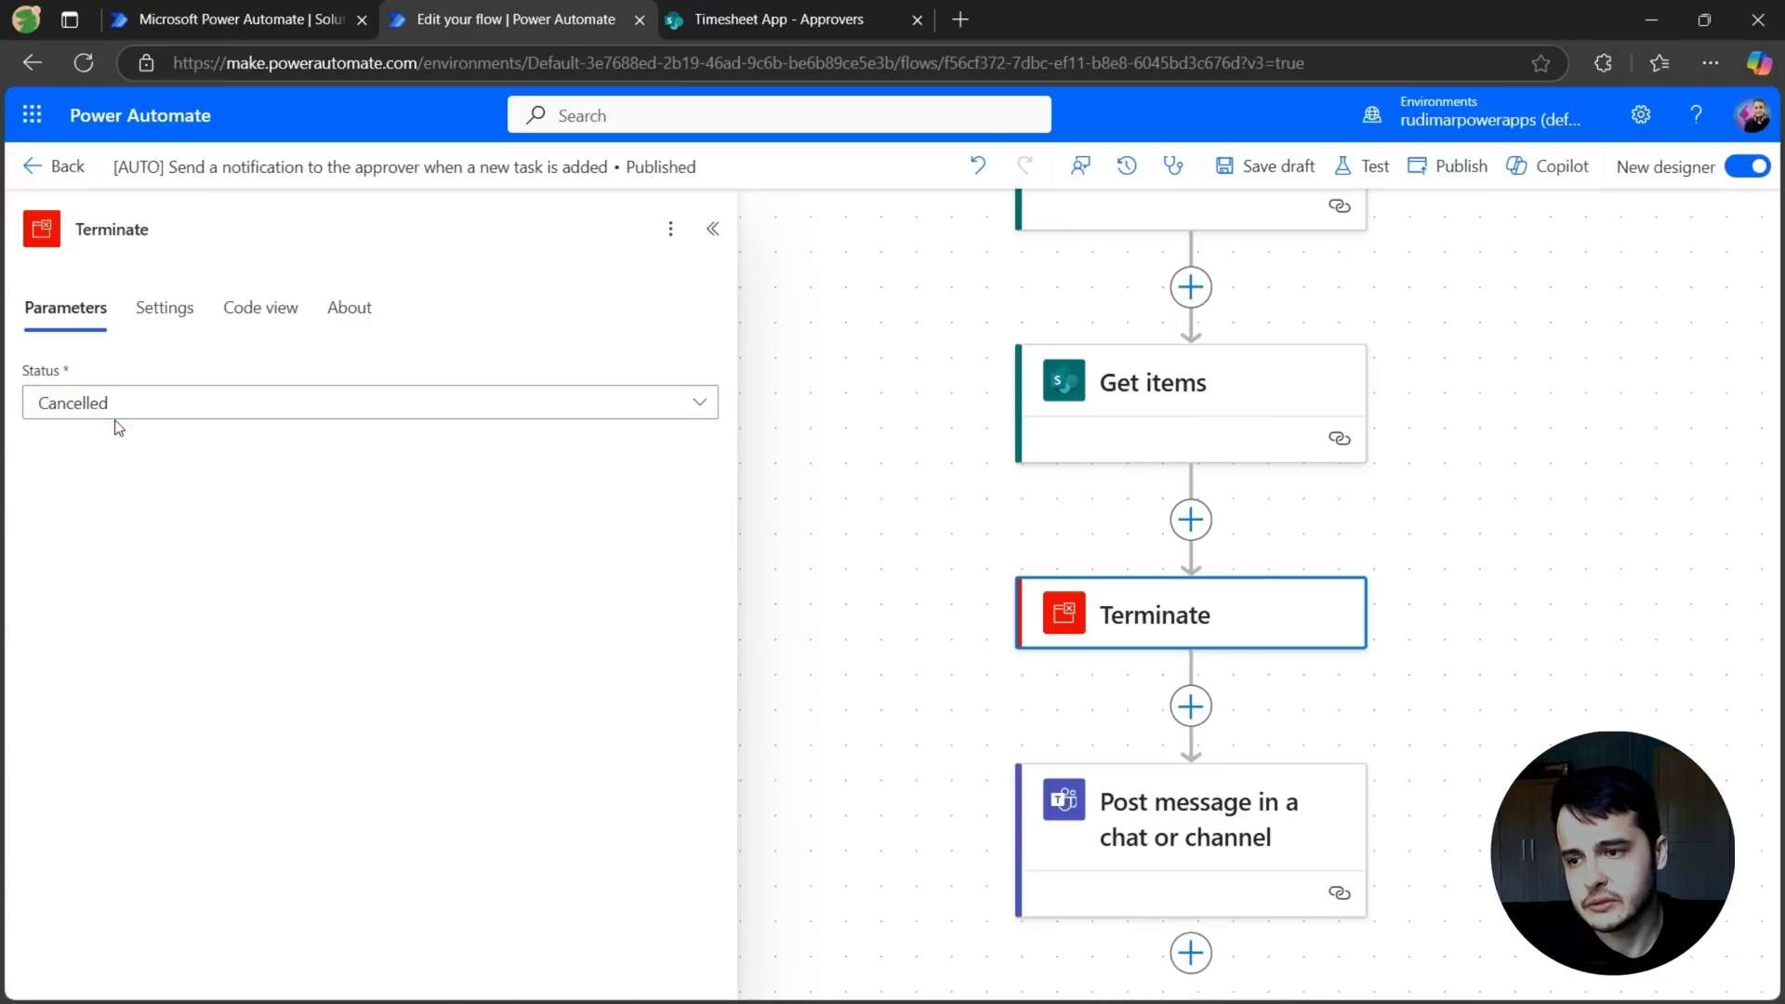
click(113, 413)
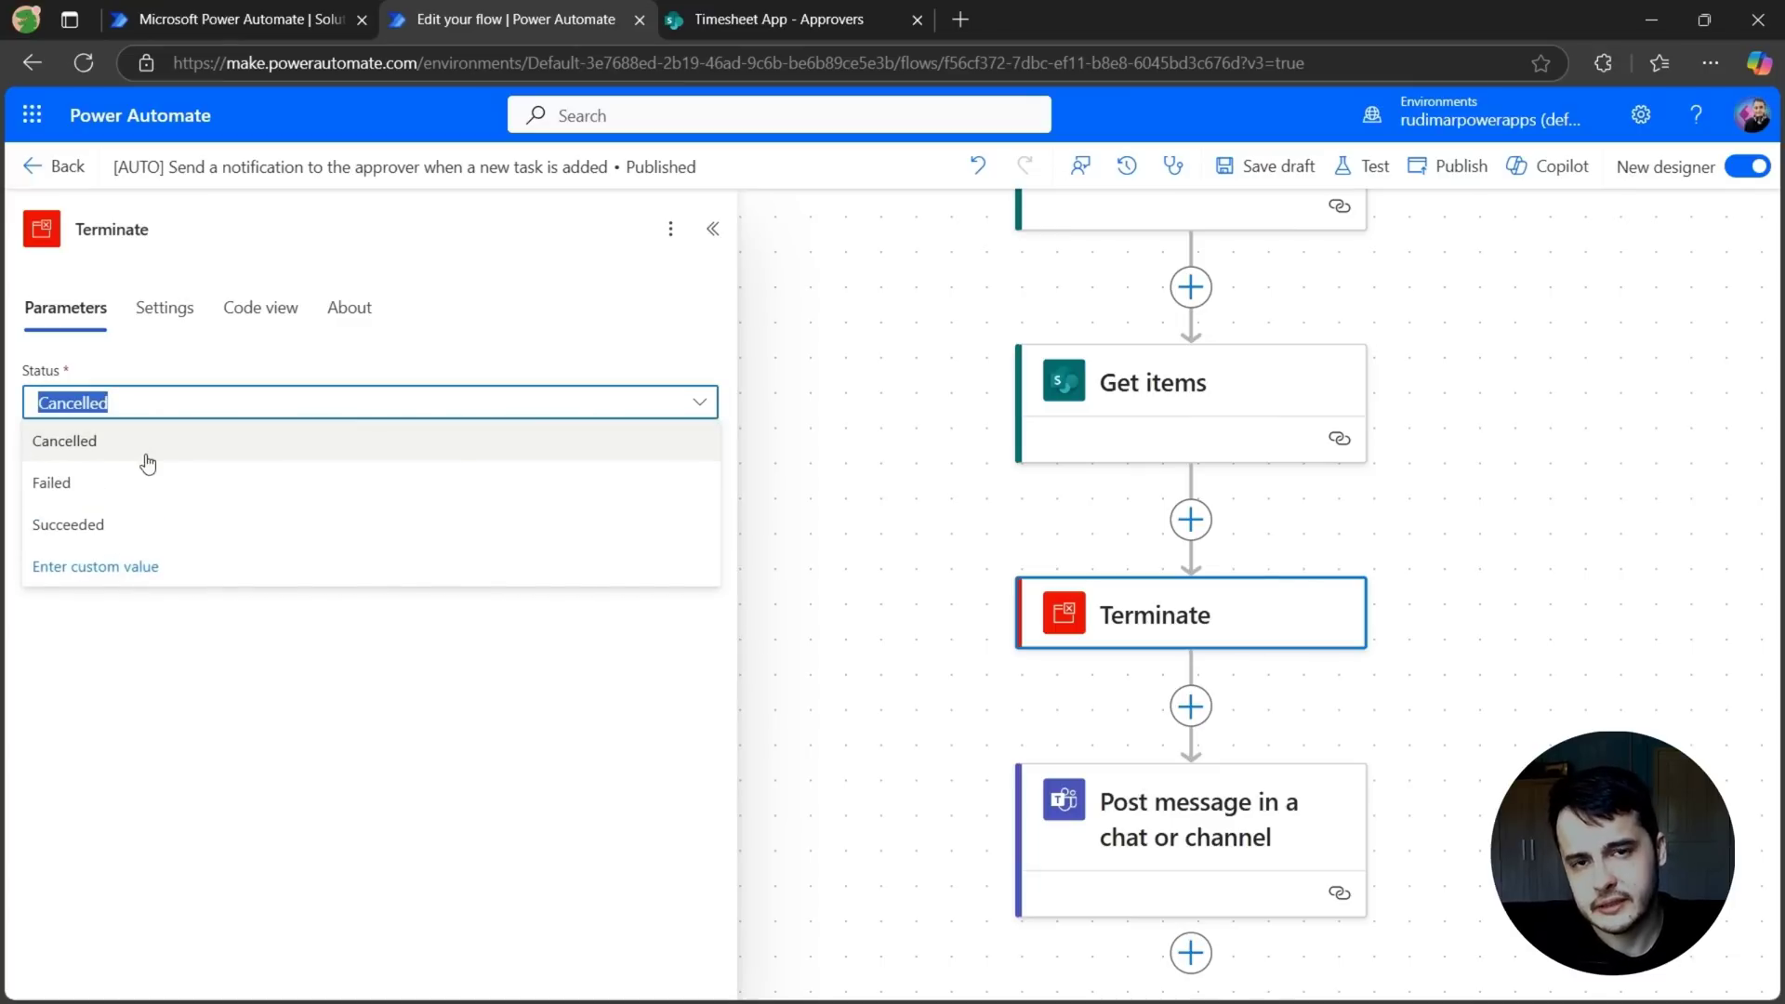
click(96, 452)
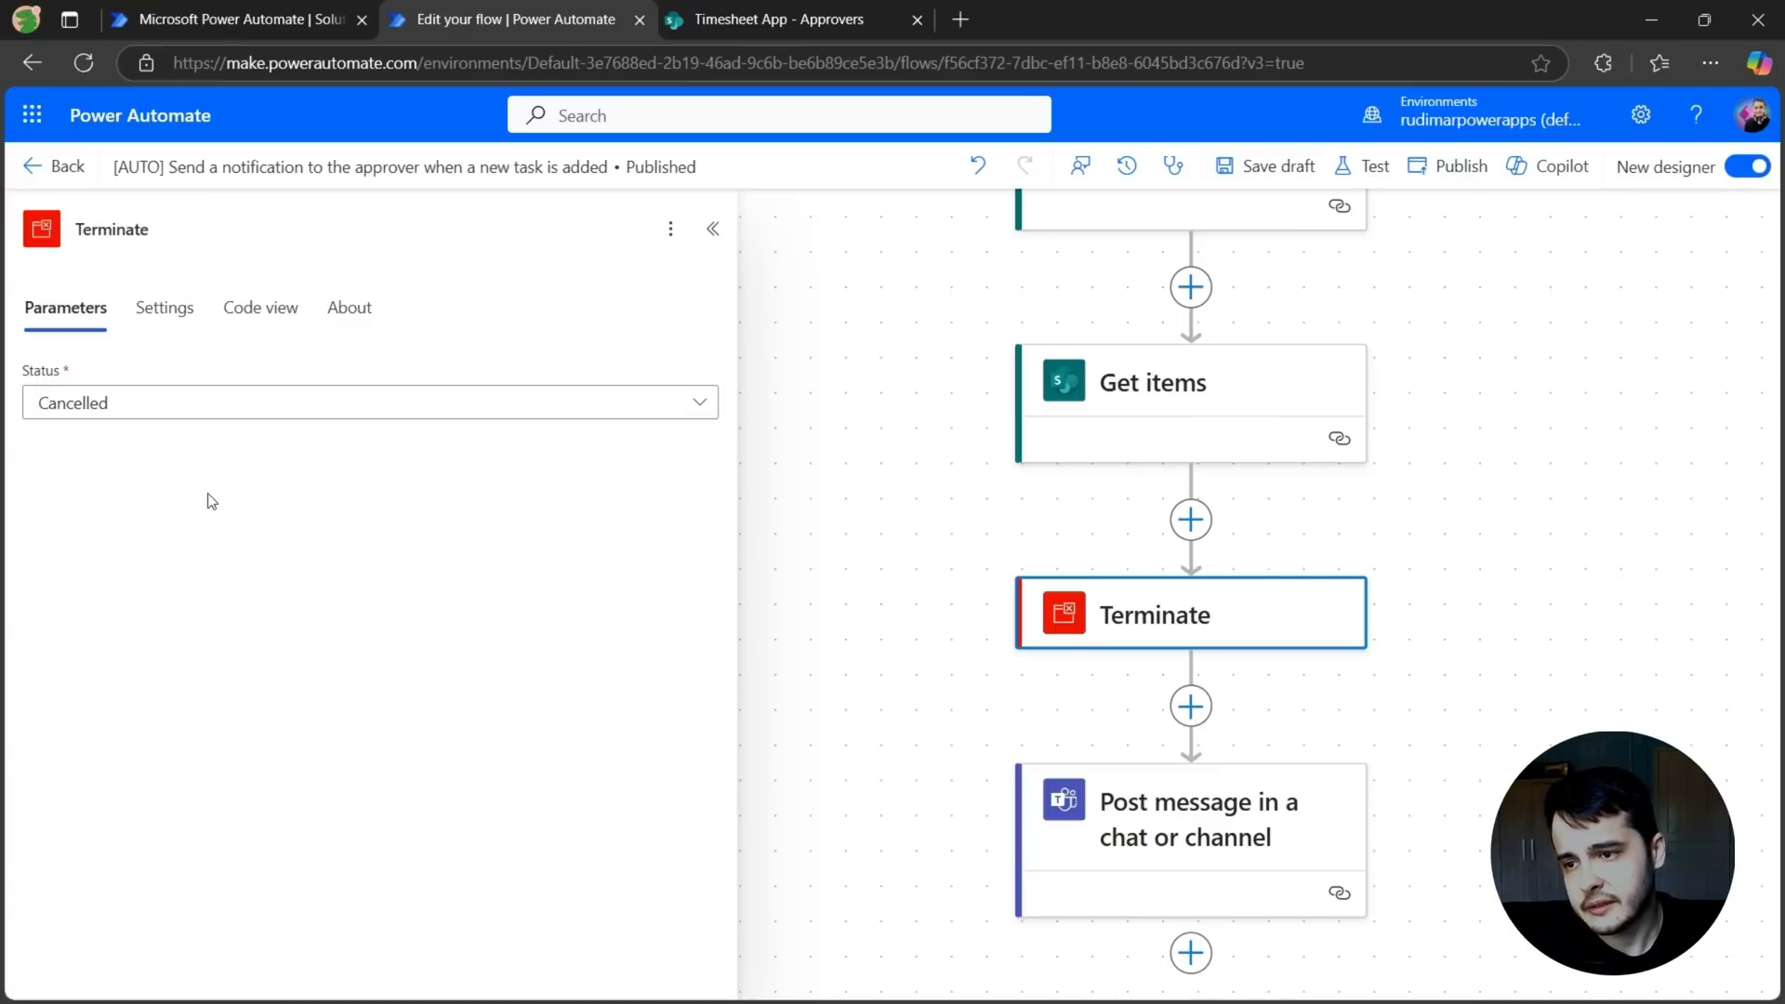
click(878, 485)
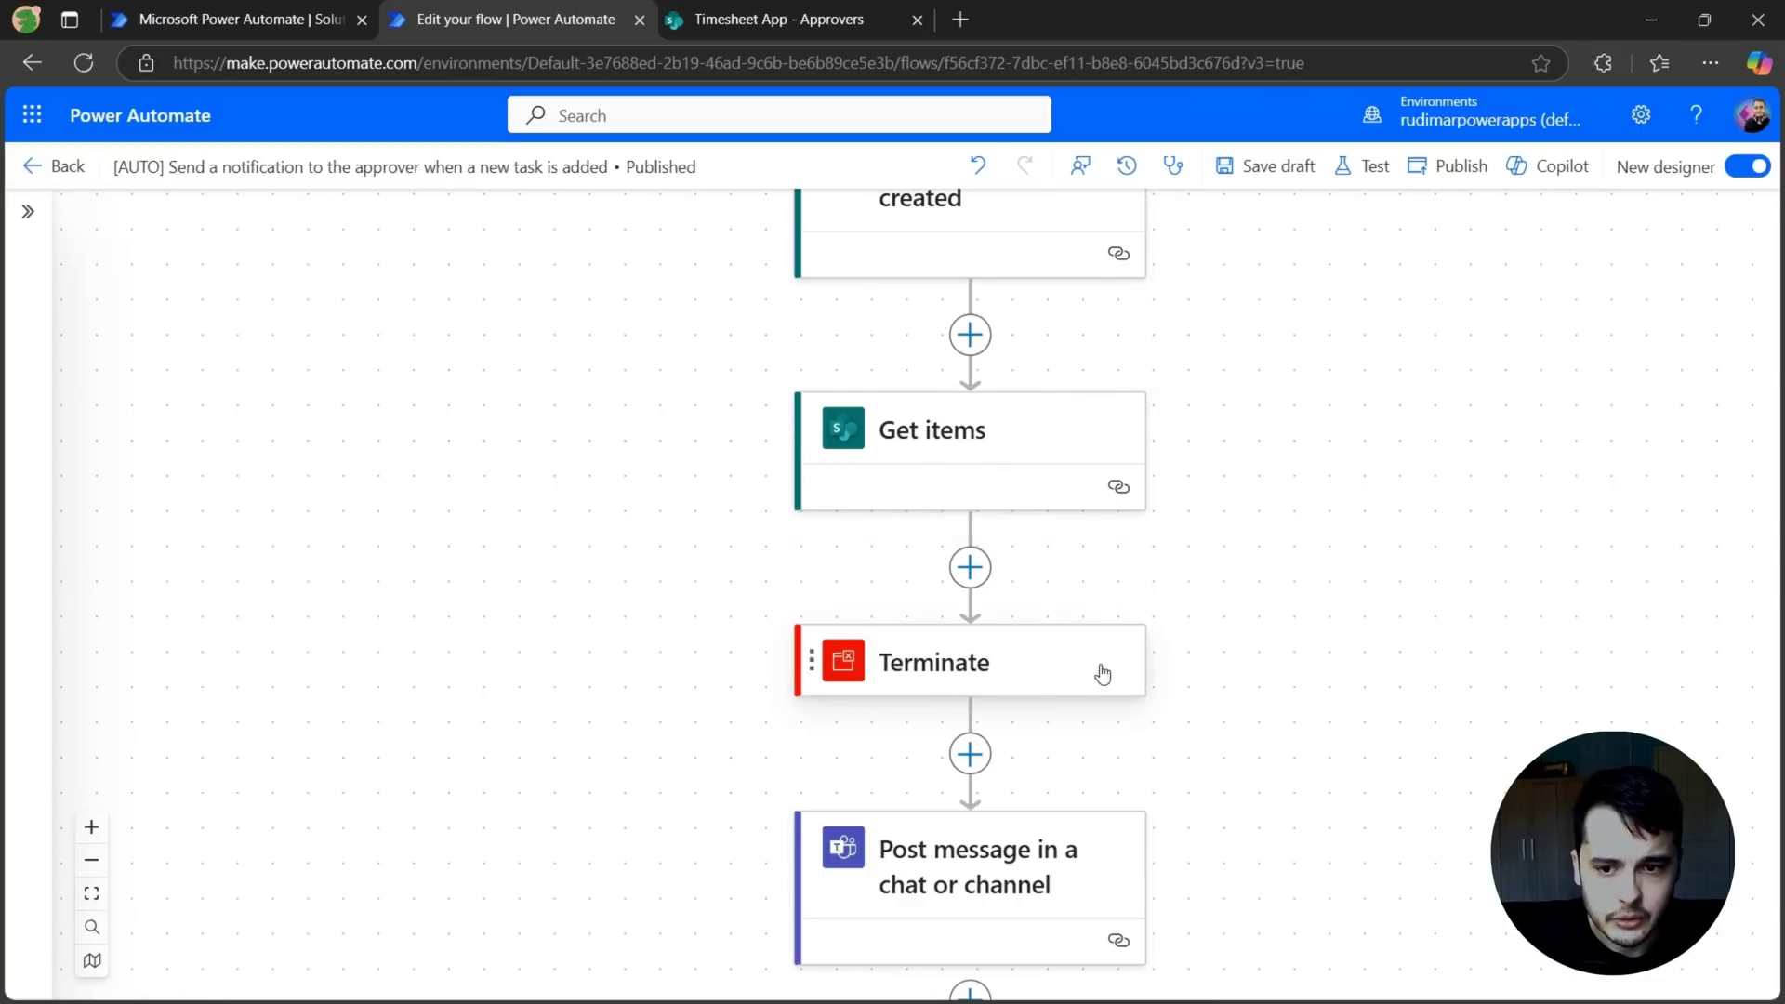
Zoom out the canvas to show the whole flow and make the browser full screen.
scroll(1357, 493, down, 1)
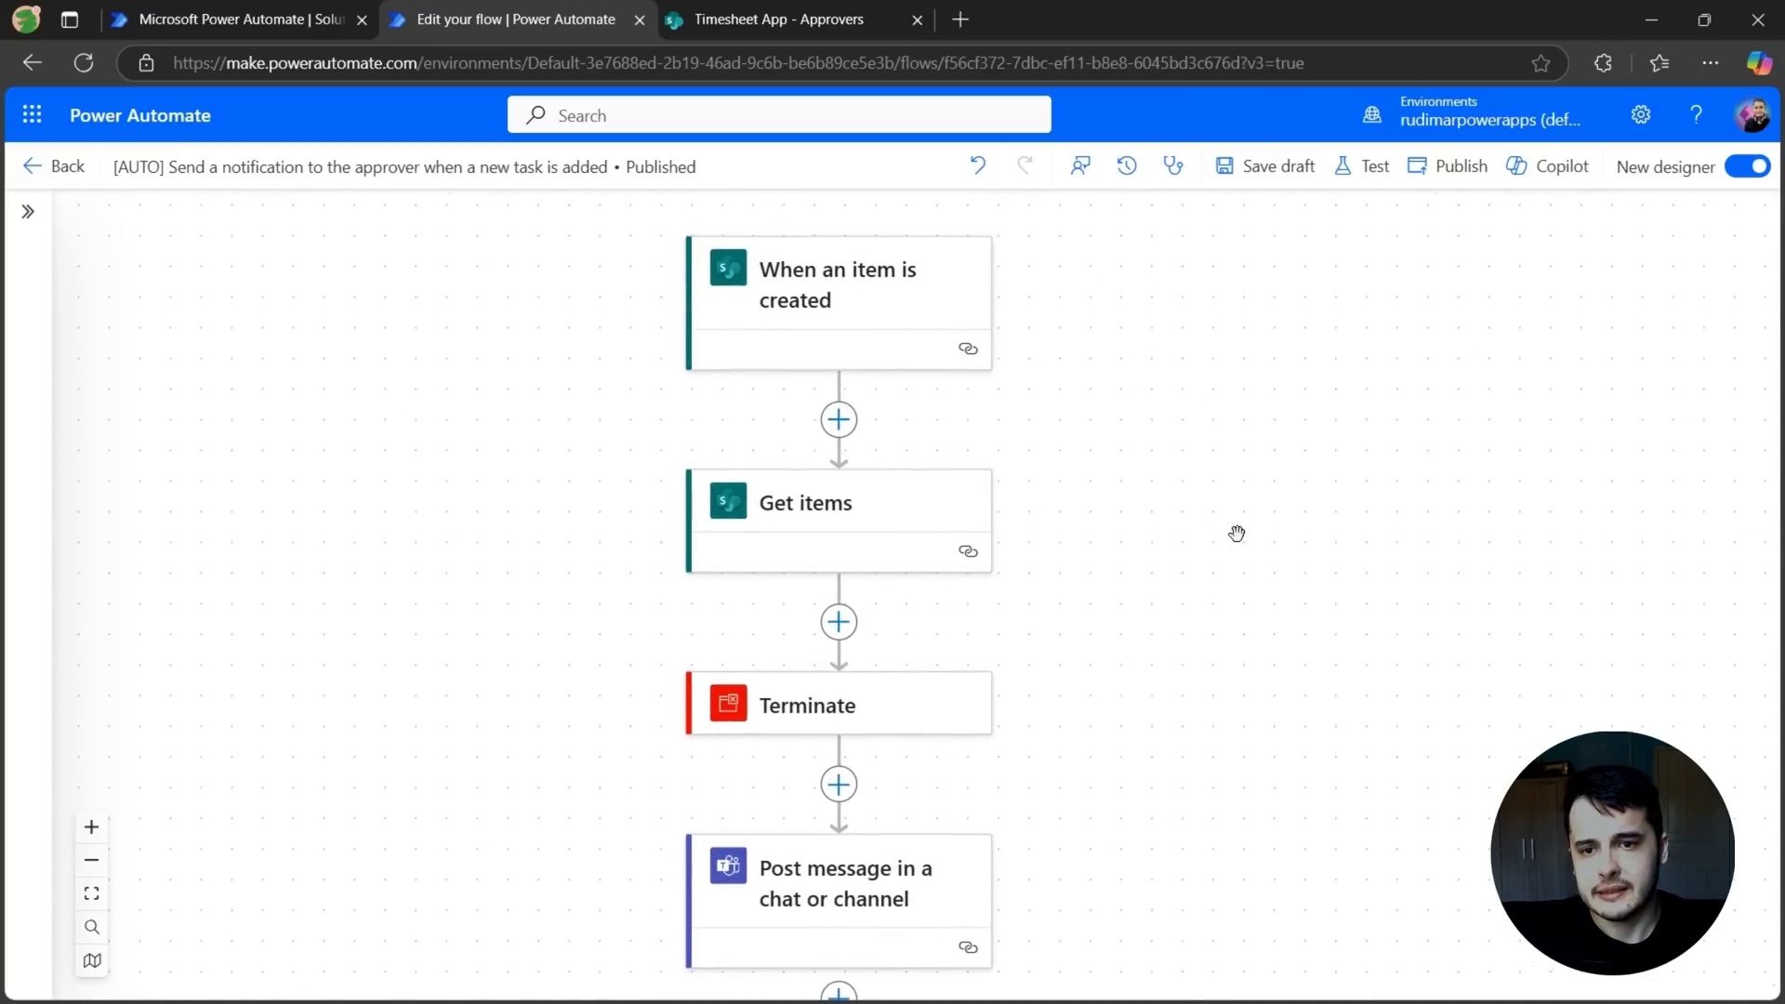
key(F11)
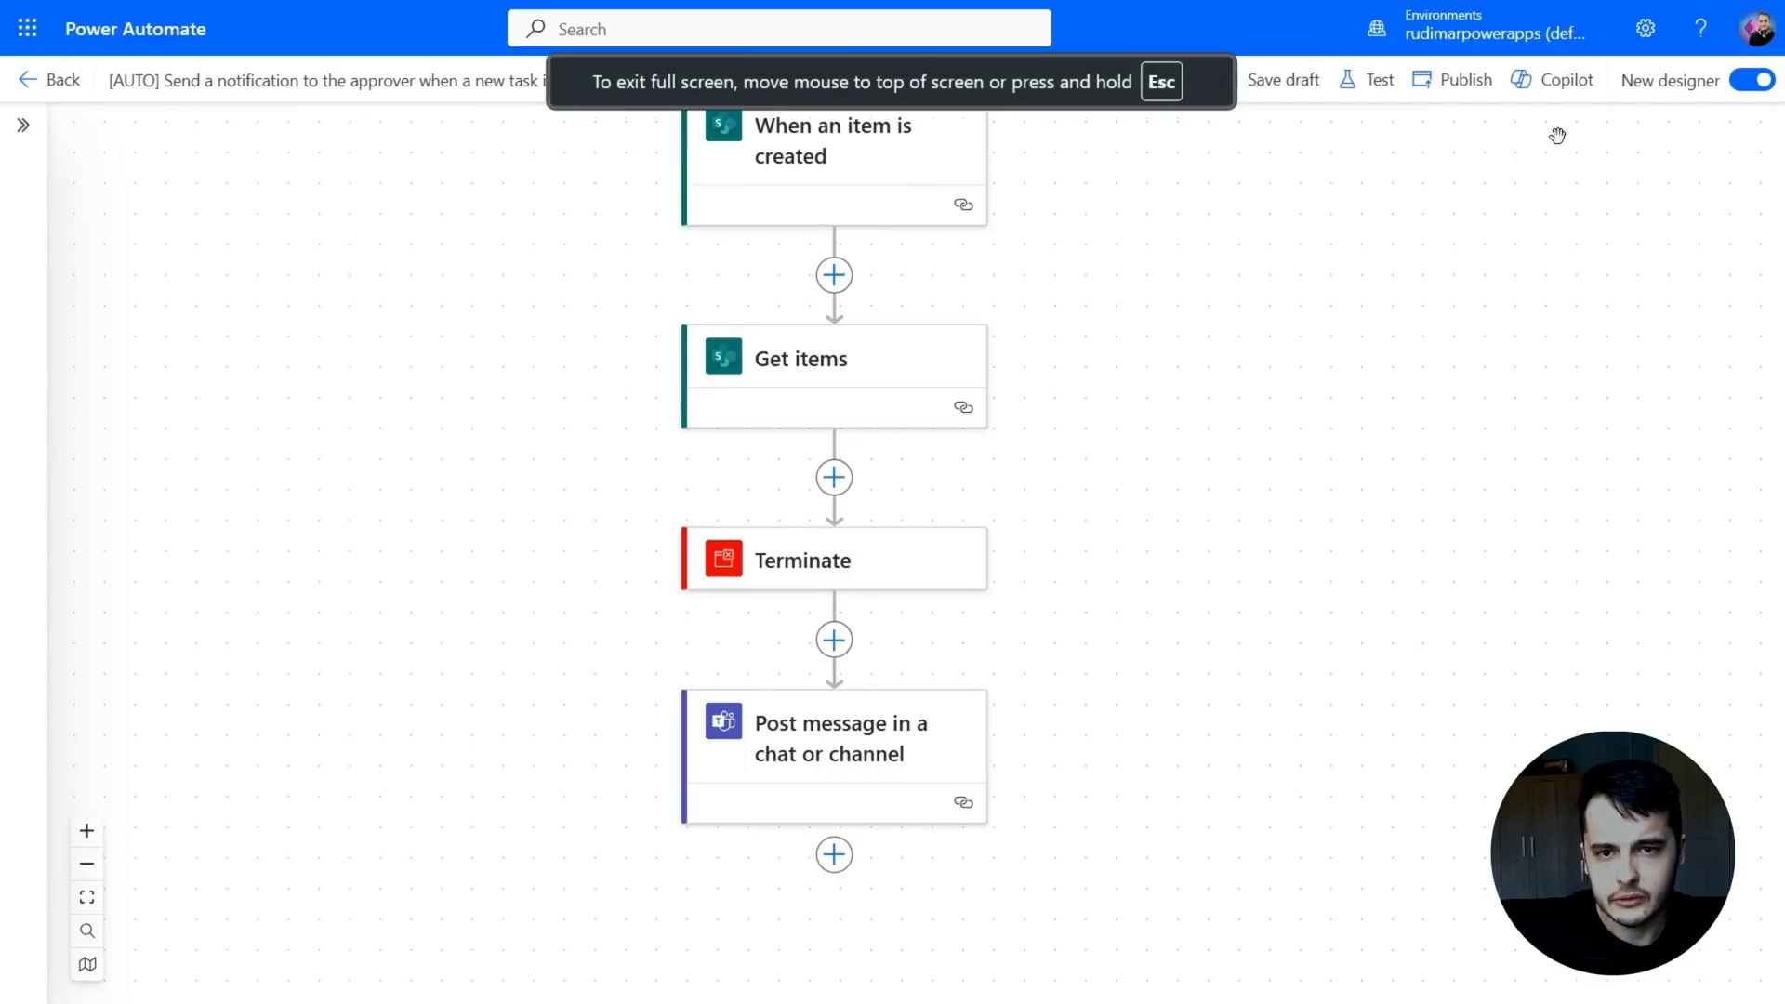
click(1368, 82)
Publish and test automatically with the trigger from the test that succeeded 20 hours ago.
click(1399, 235)
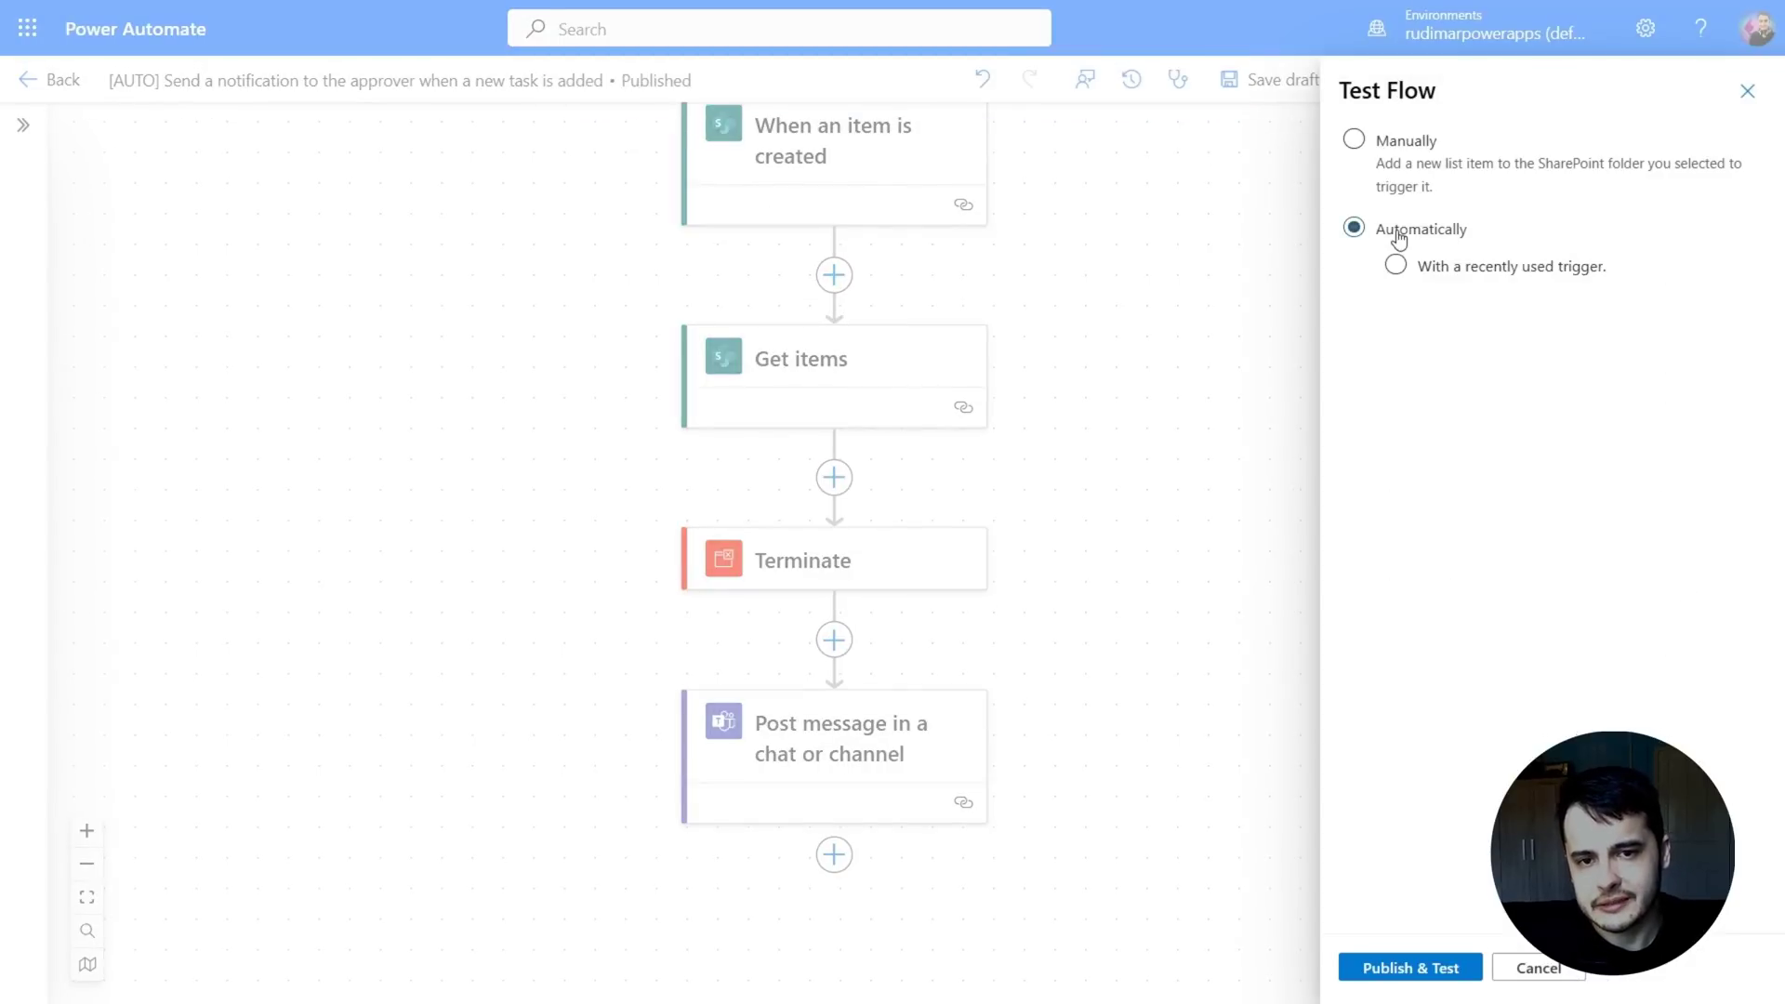
click(1398, 267)
click(1425, 311)
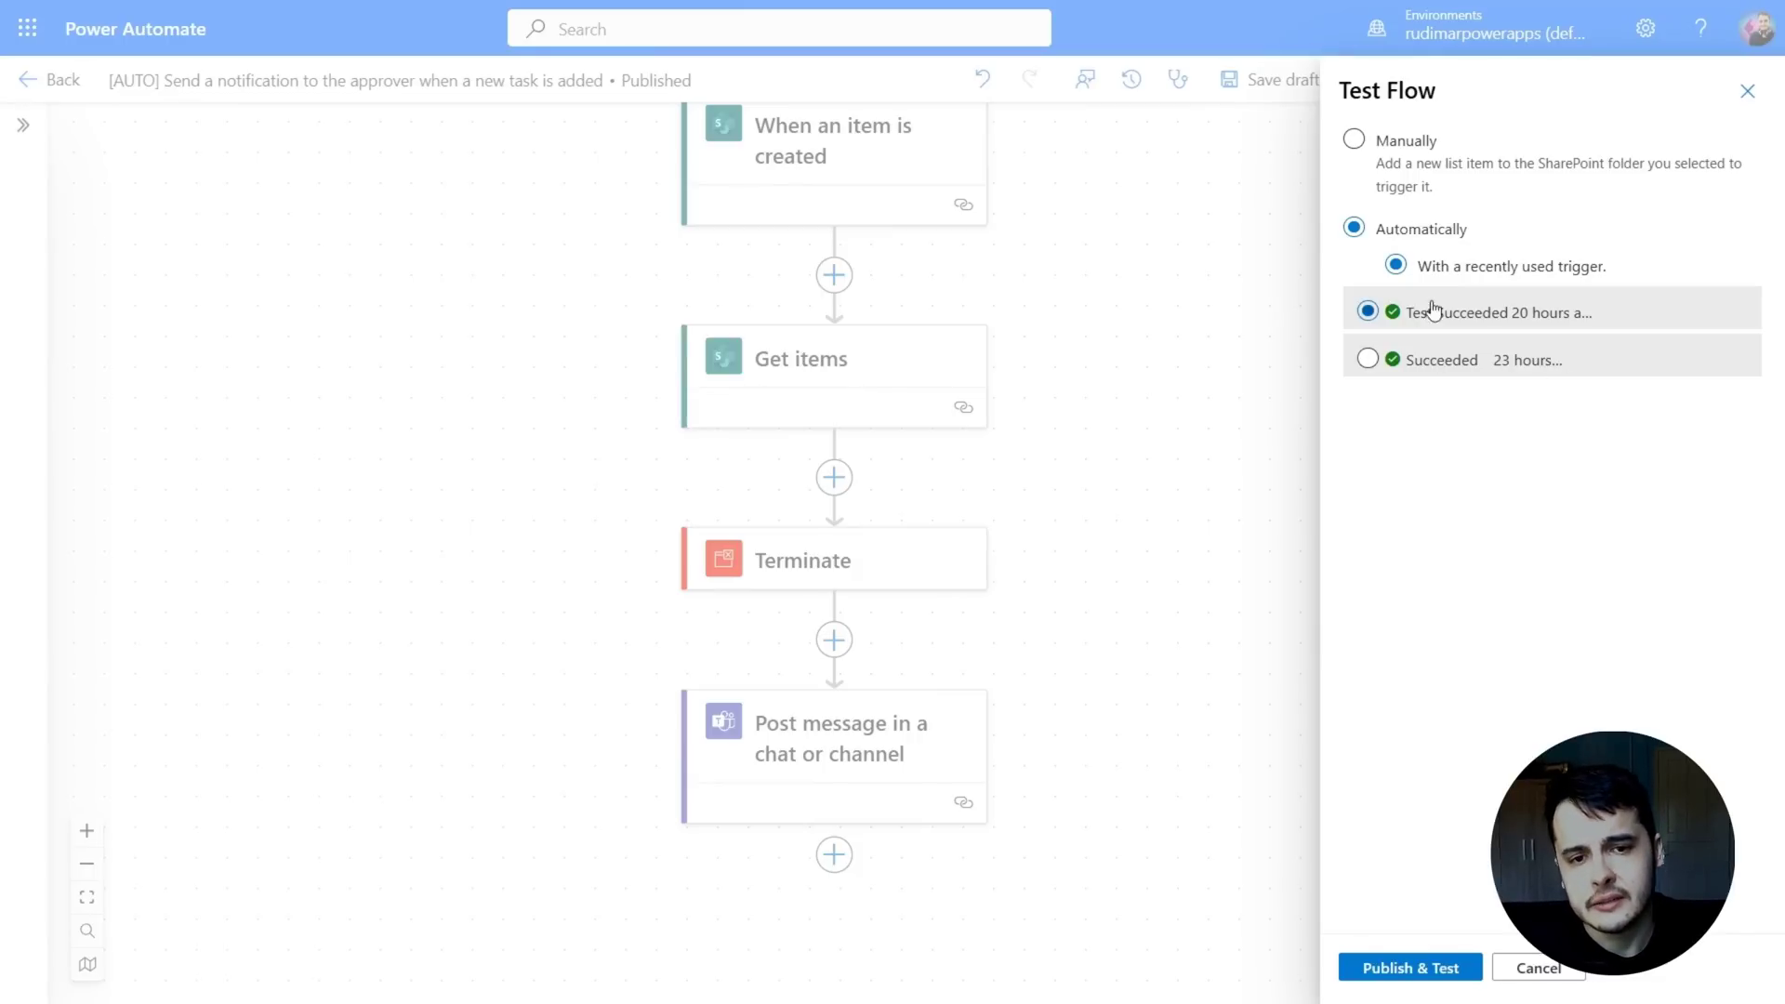
click(1410, 970)
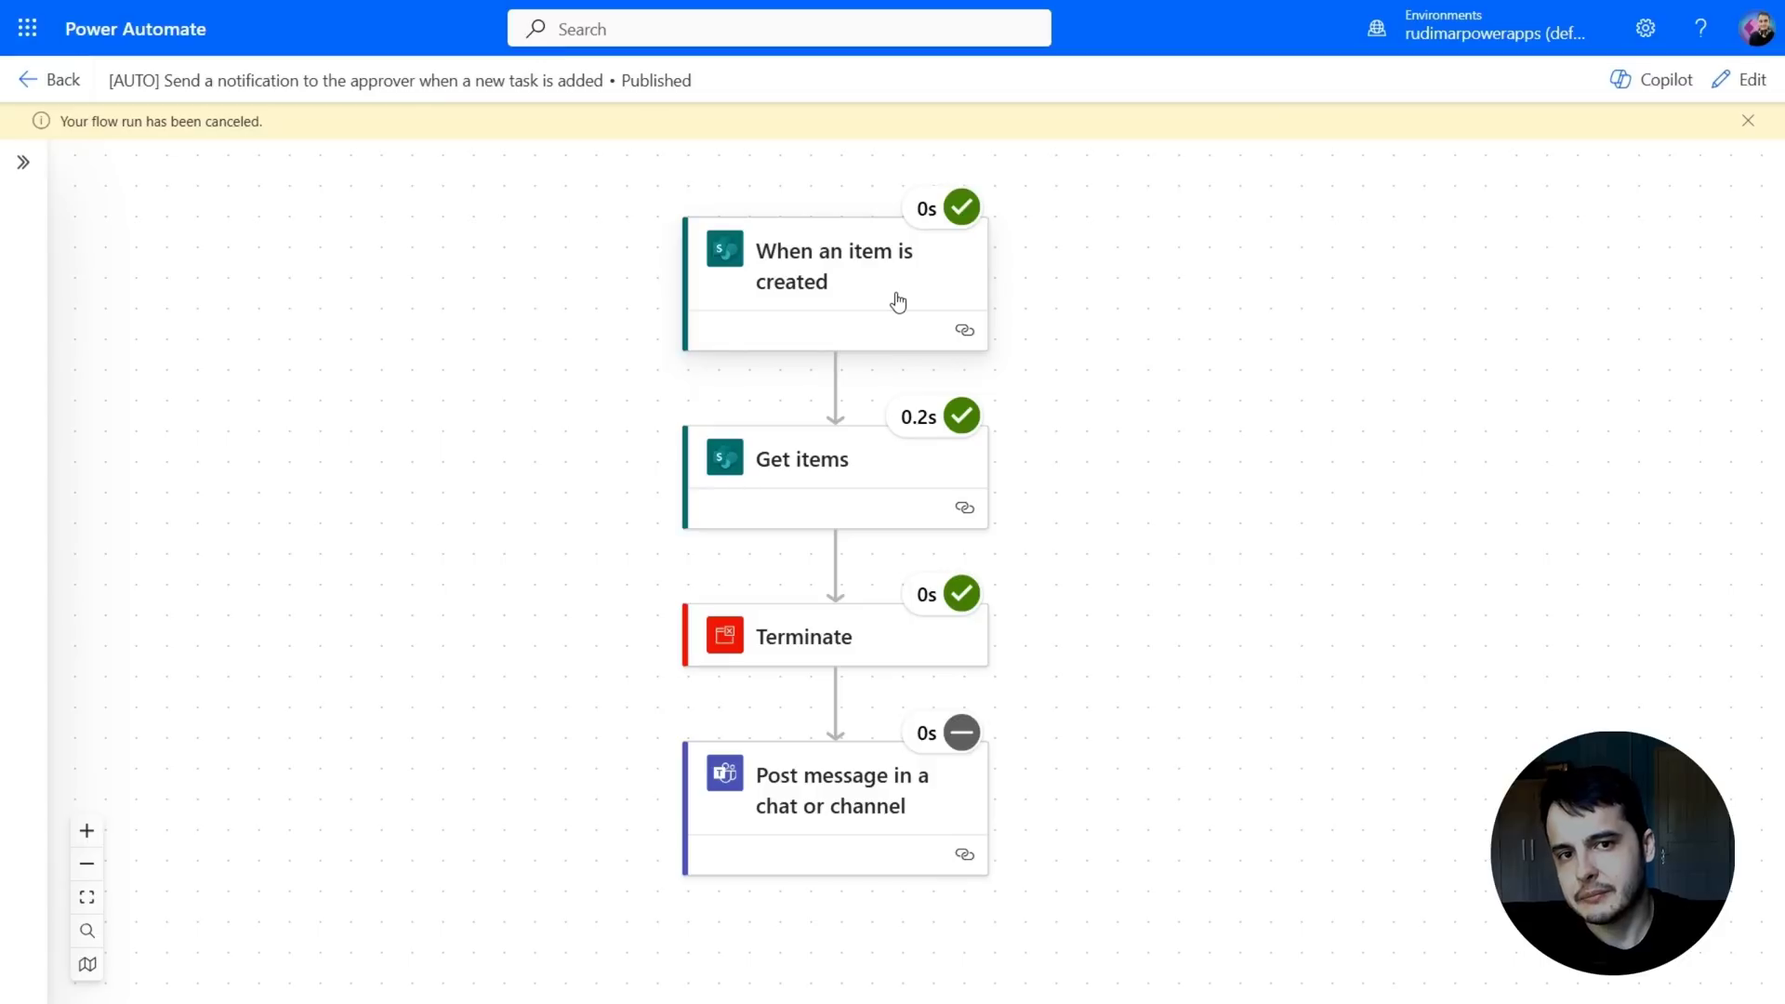
Open the Get items run details and scroll to its OUTPUTS body.
click(884, 470)
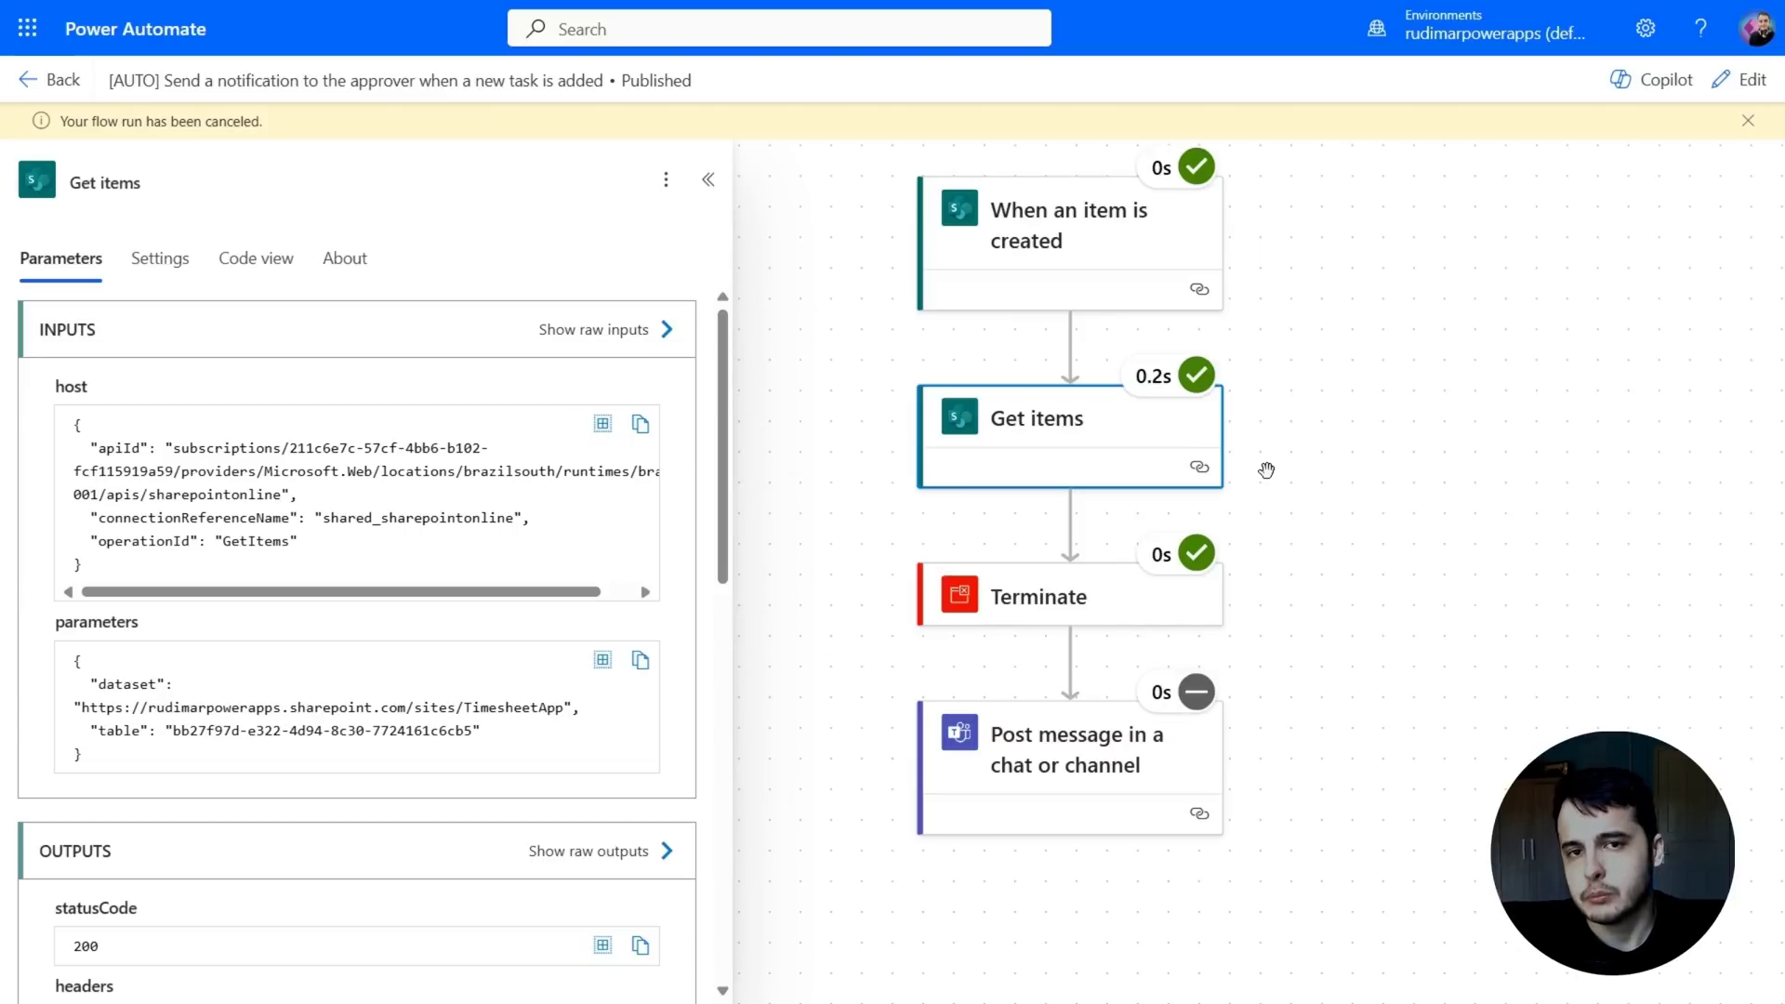
scroll(558, 446, down, 5)
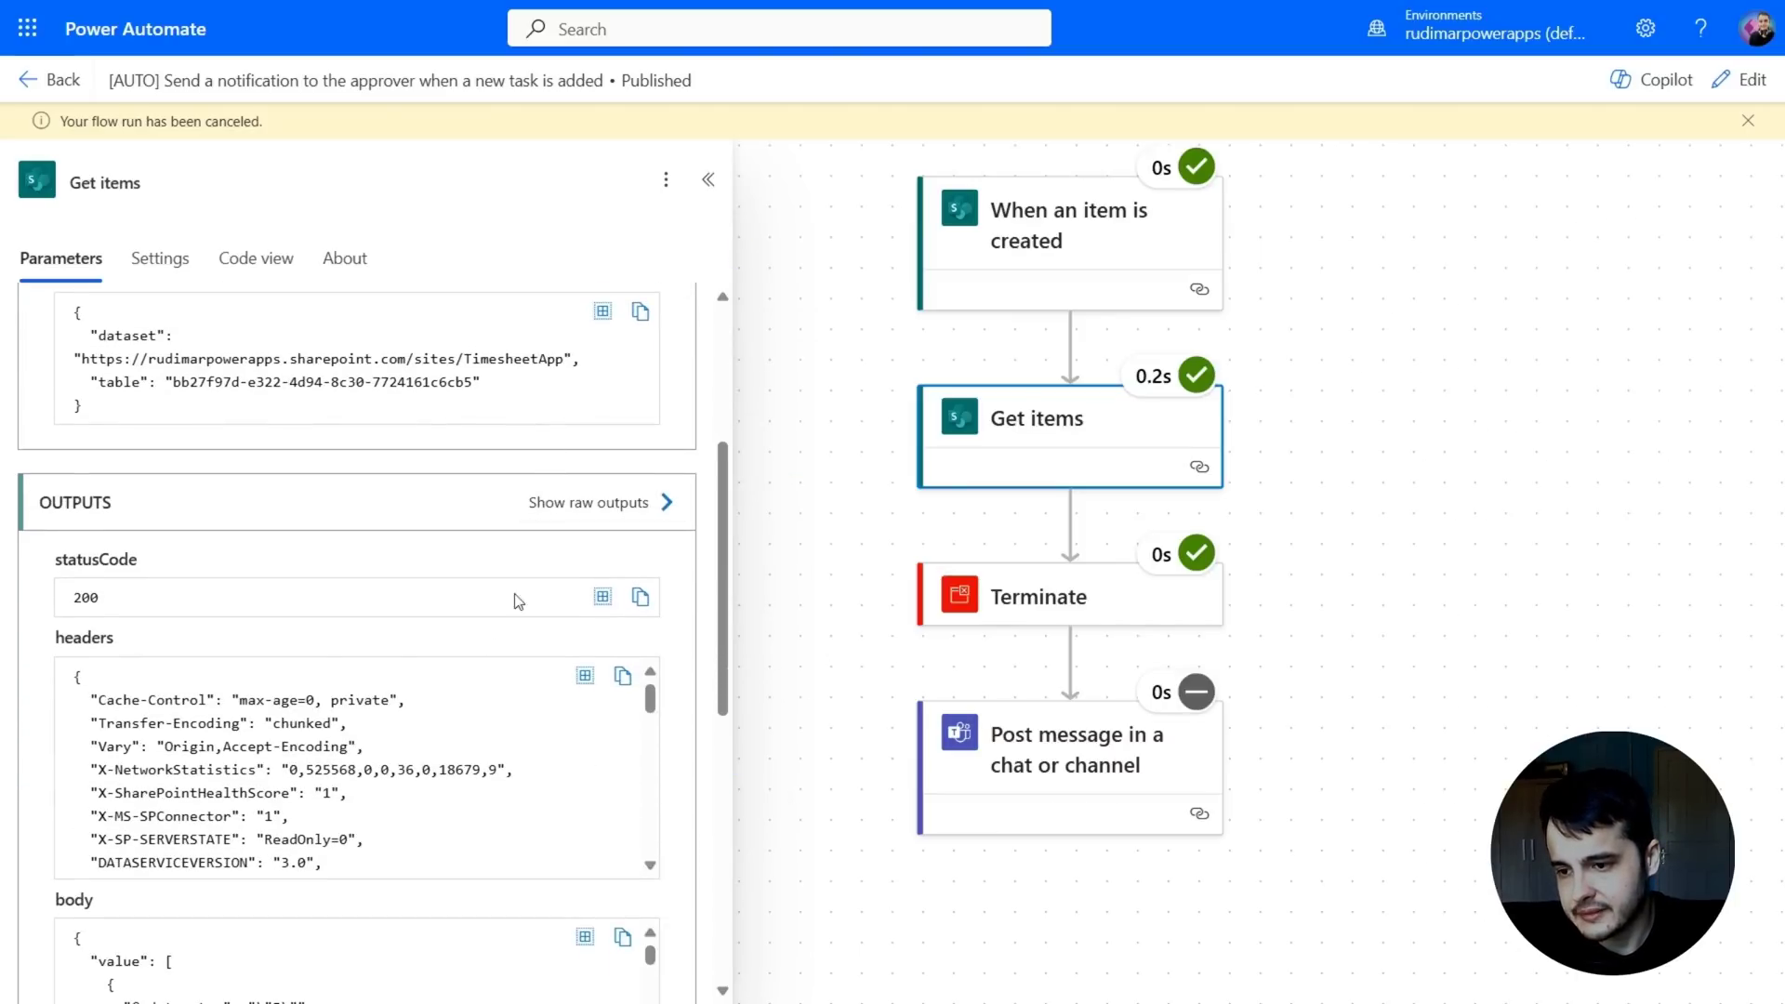
scroll(266, 704, down, 5)
scroll(611, 717, down, 8)
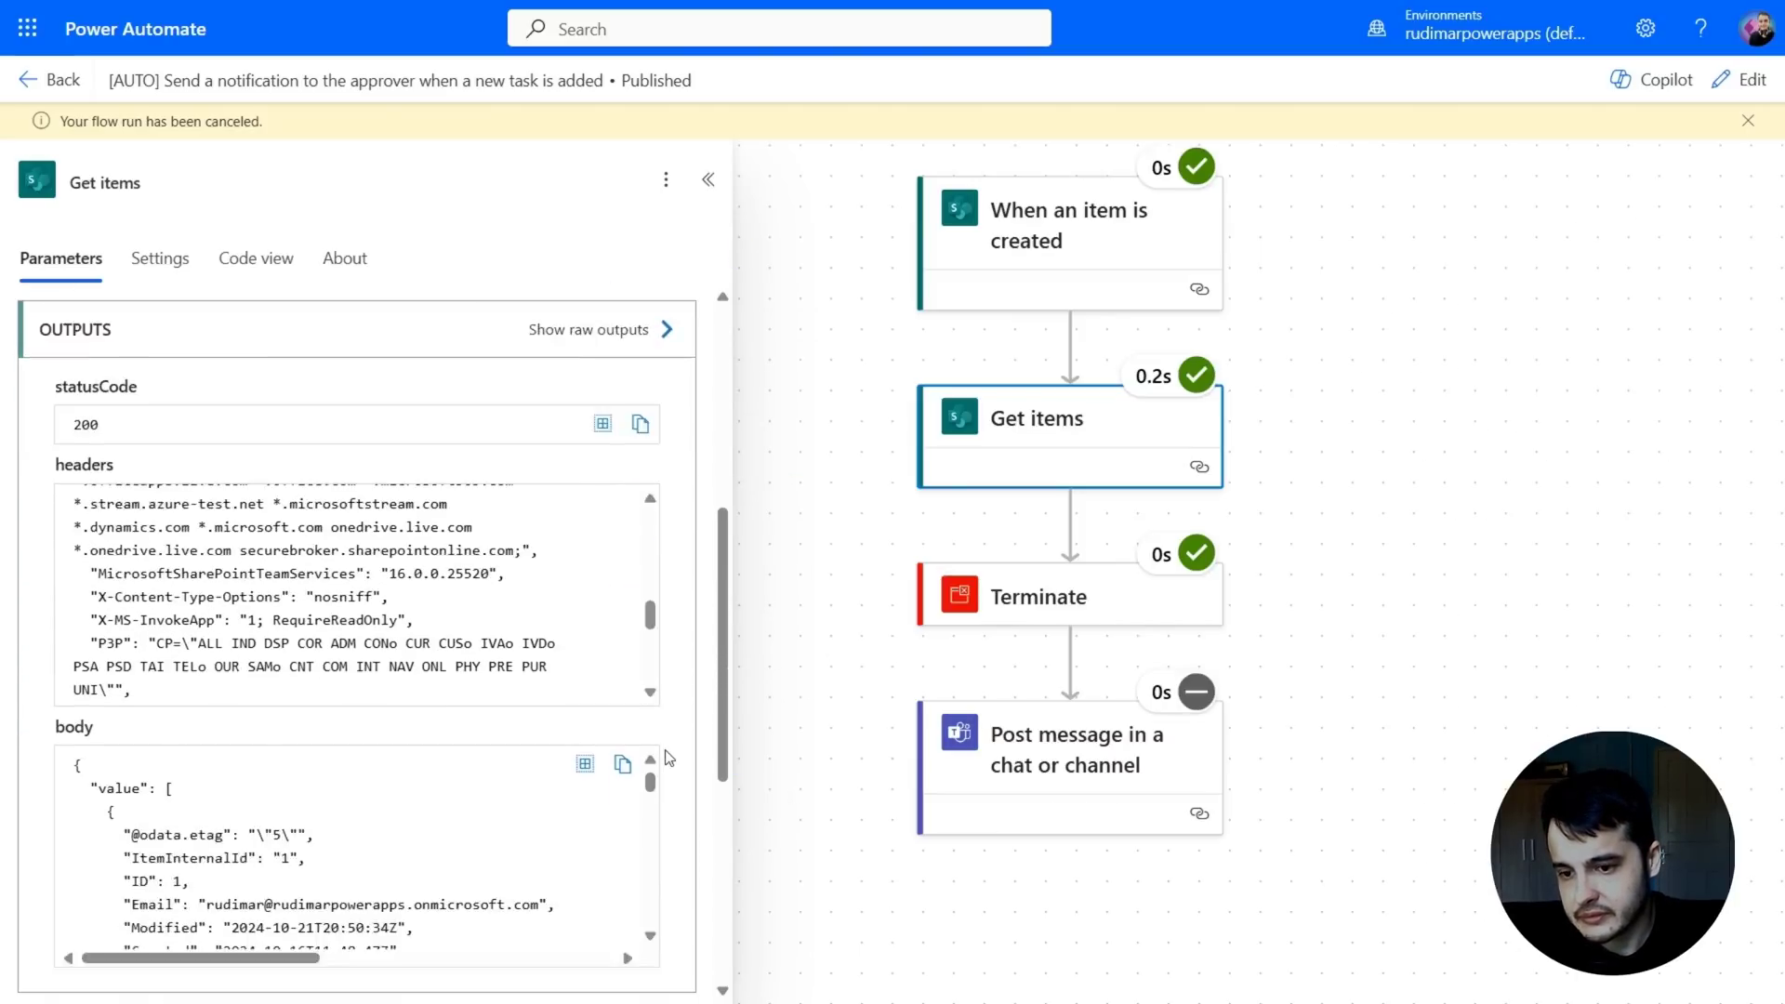
scroll(610, 718, up, 2)
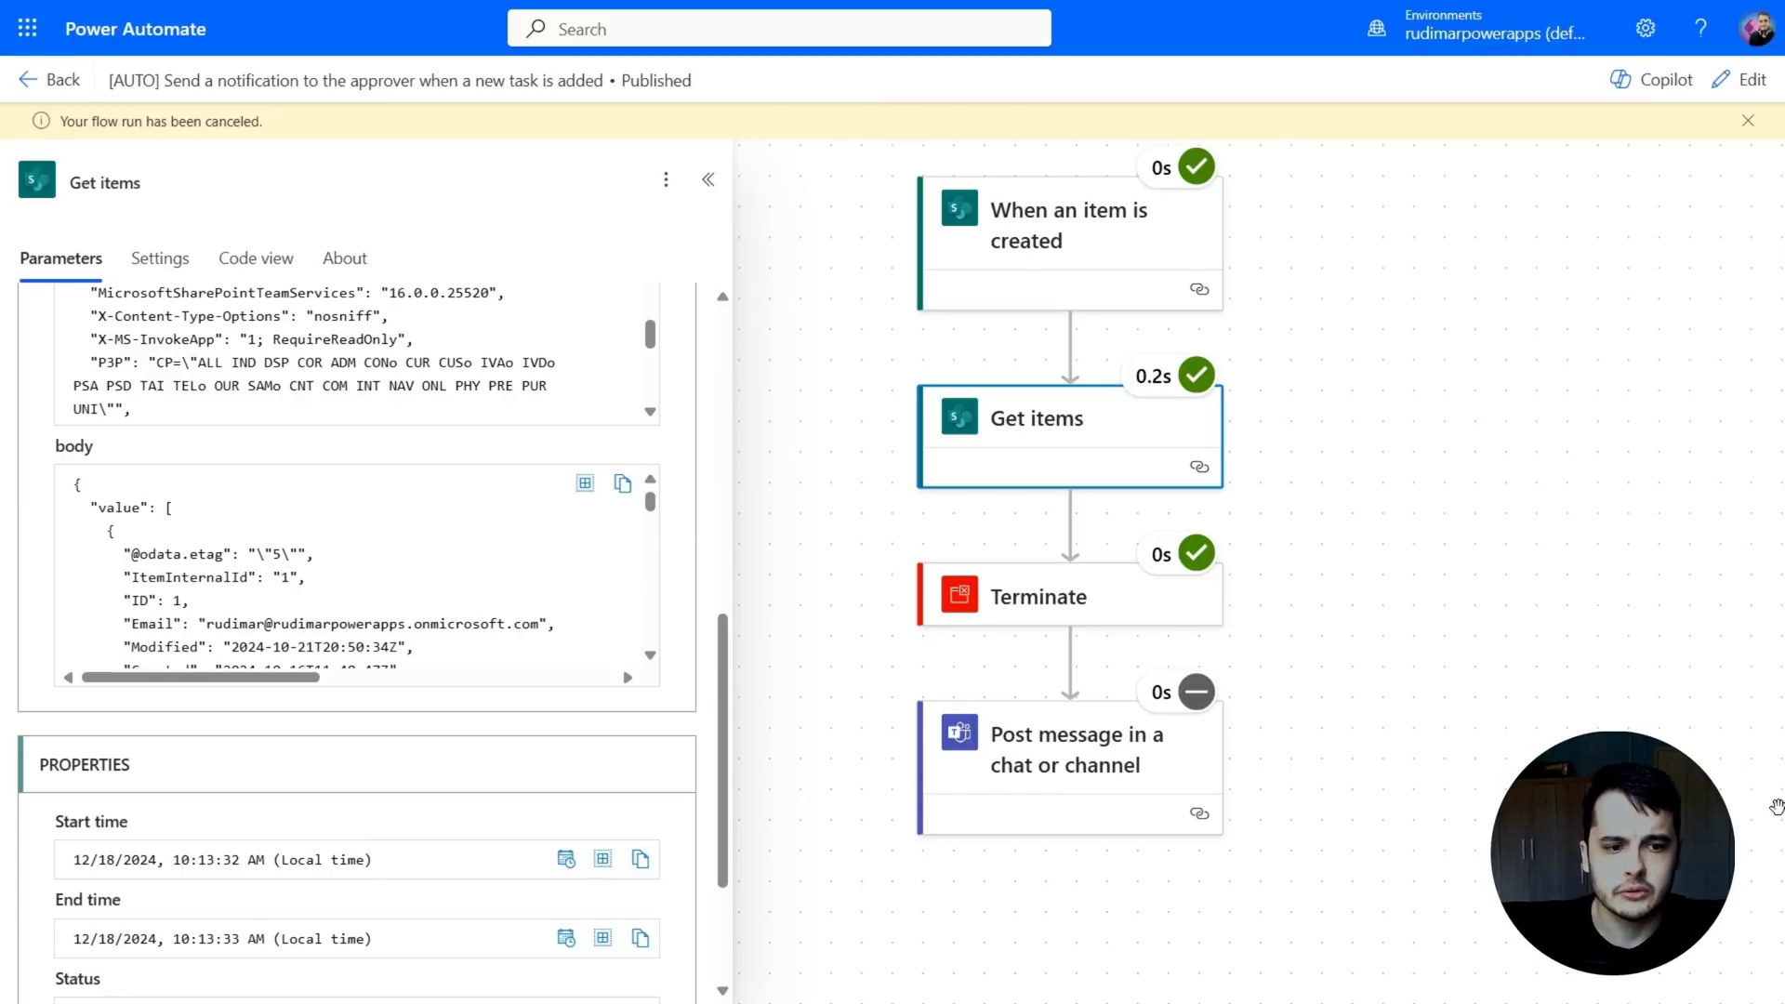
Paste the copied Get items output JSON into a new Notepad++ tab.
key(alt+Tab)
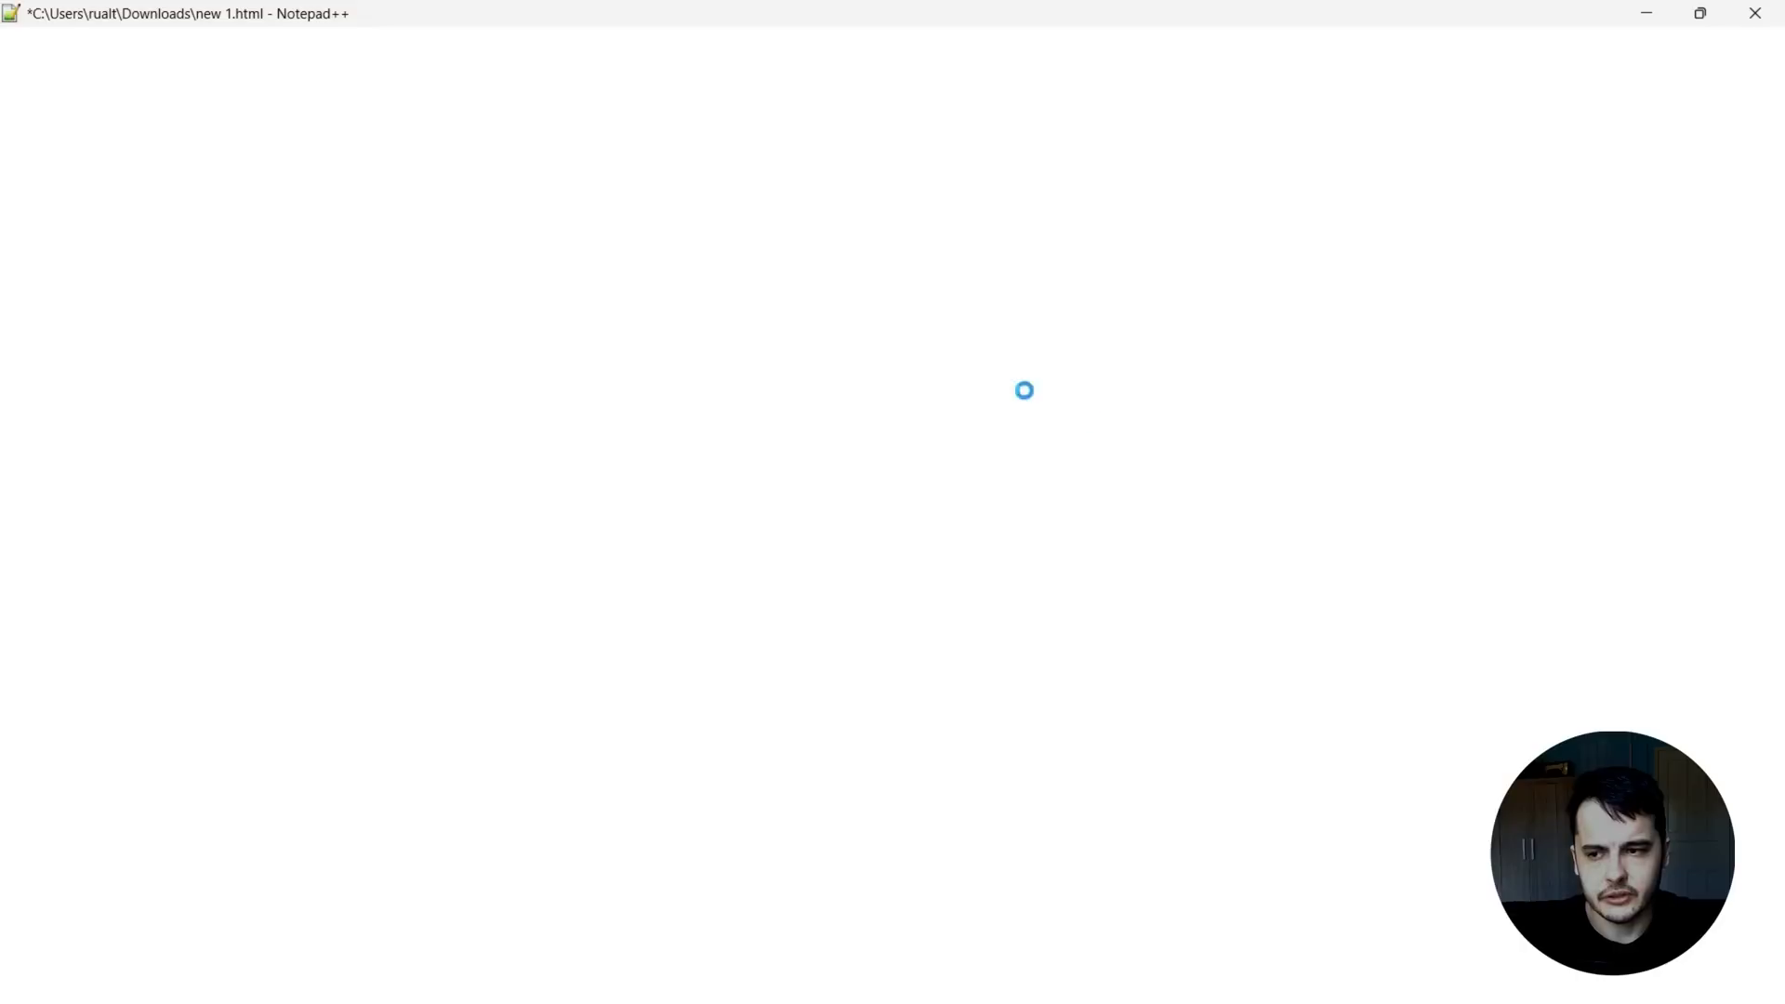
key(ctrl+n)
key(ctrl+v)
click(886, 364)
key(ctrl+n)
key(ctrl+v)
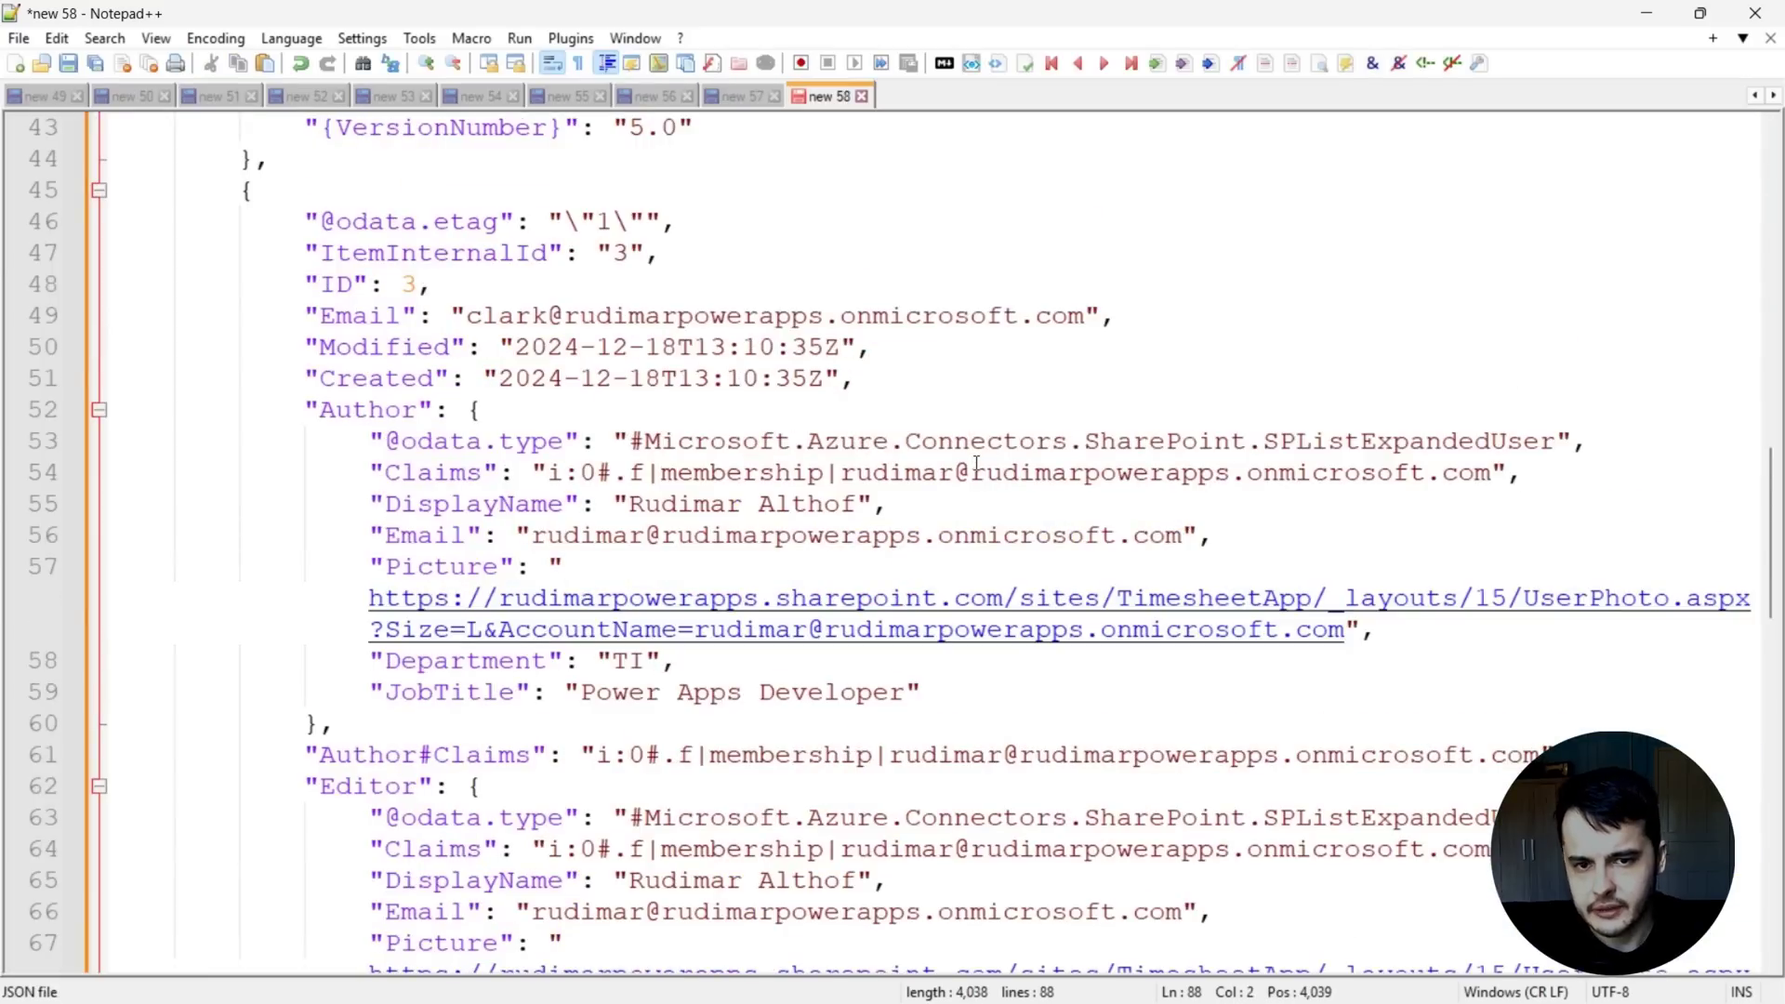
scroll(868, 441, up, 15)
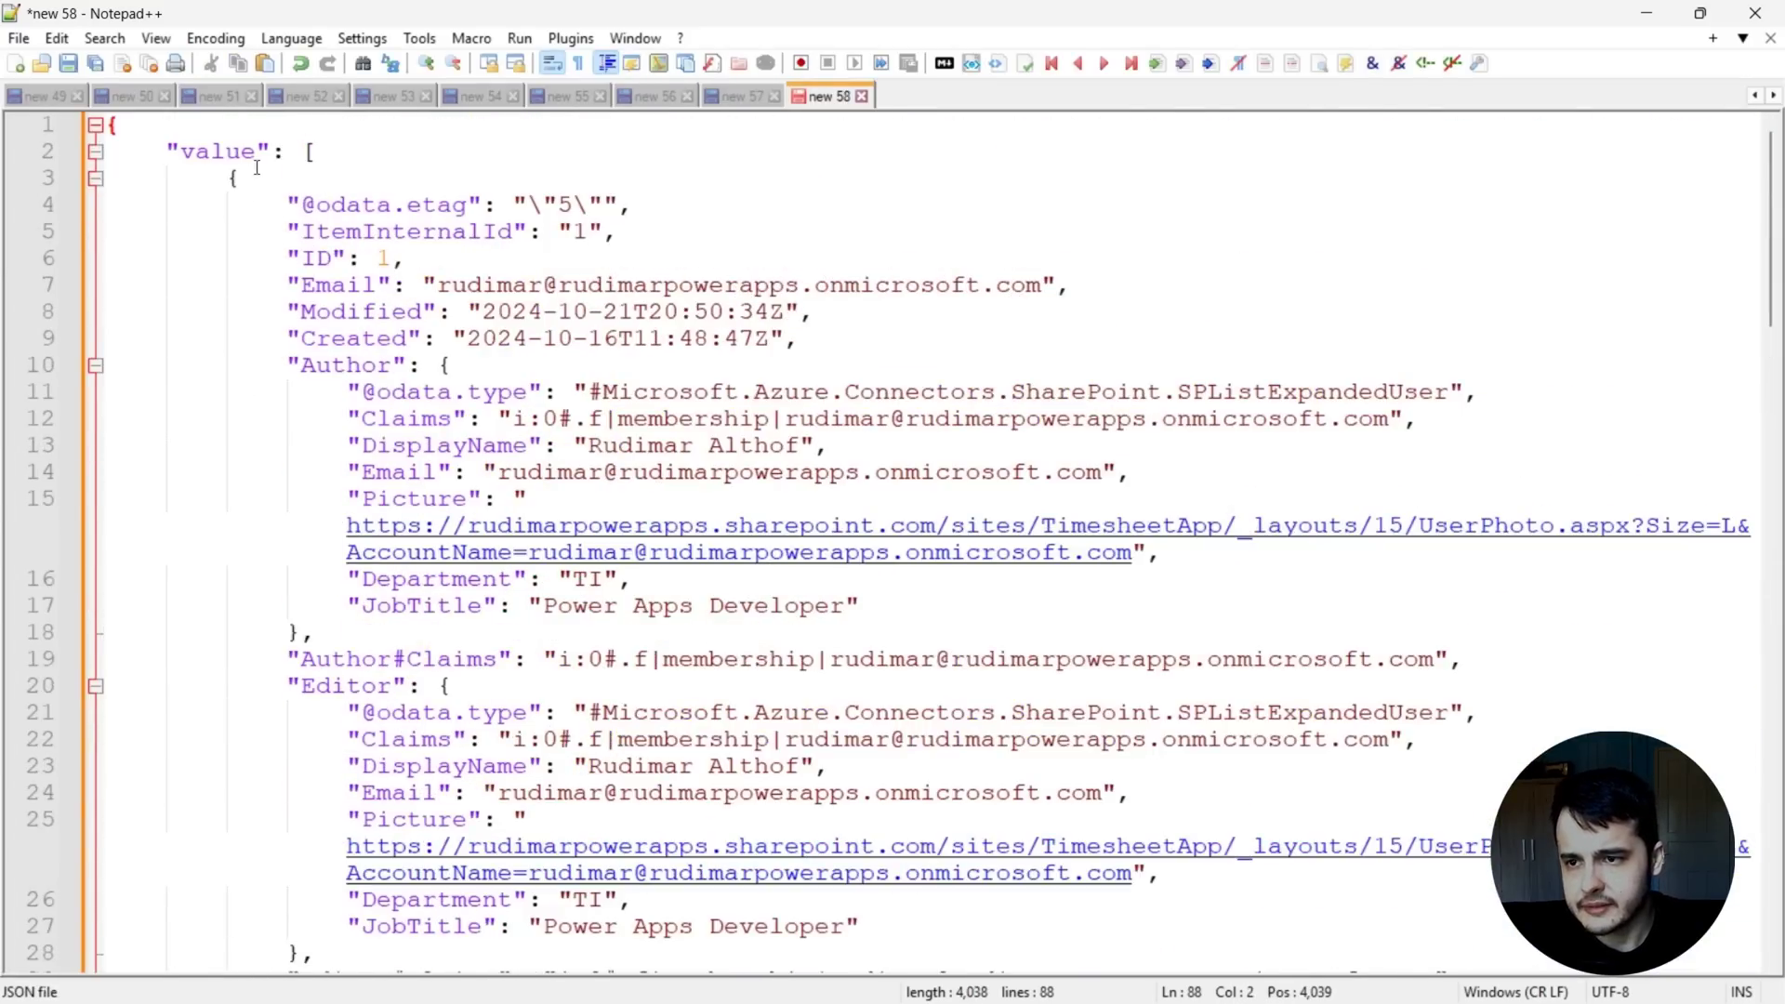
Collapse and re-expand the first two item blocks in the JSON value array.
drag(181, 151, 240, 152)
click(298, 152)
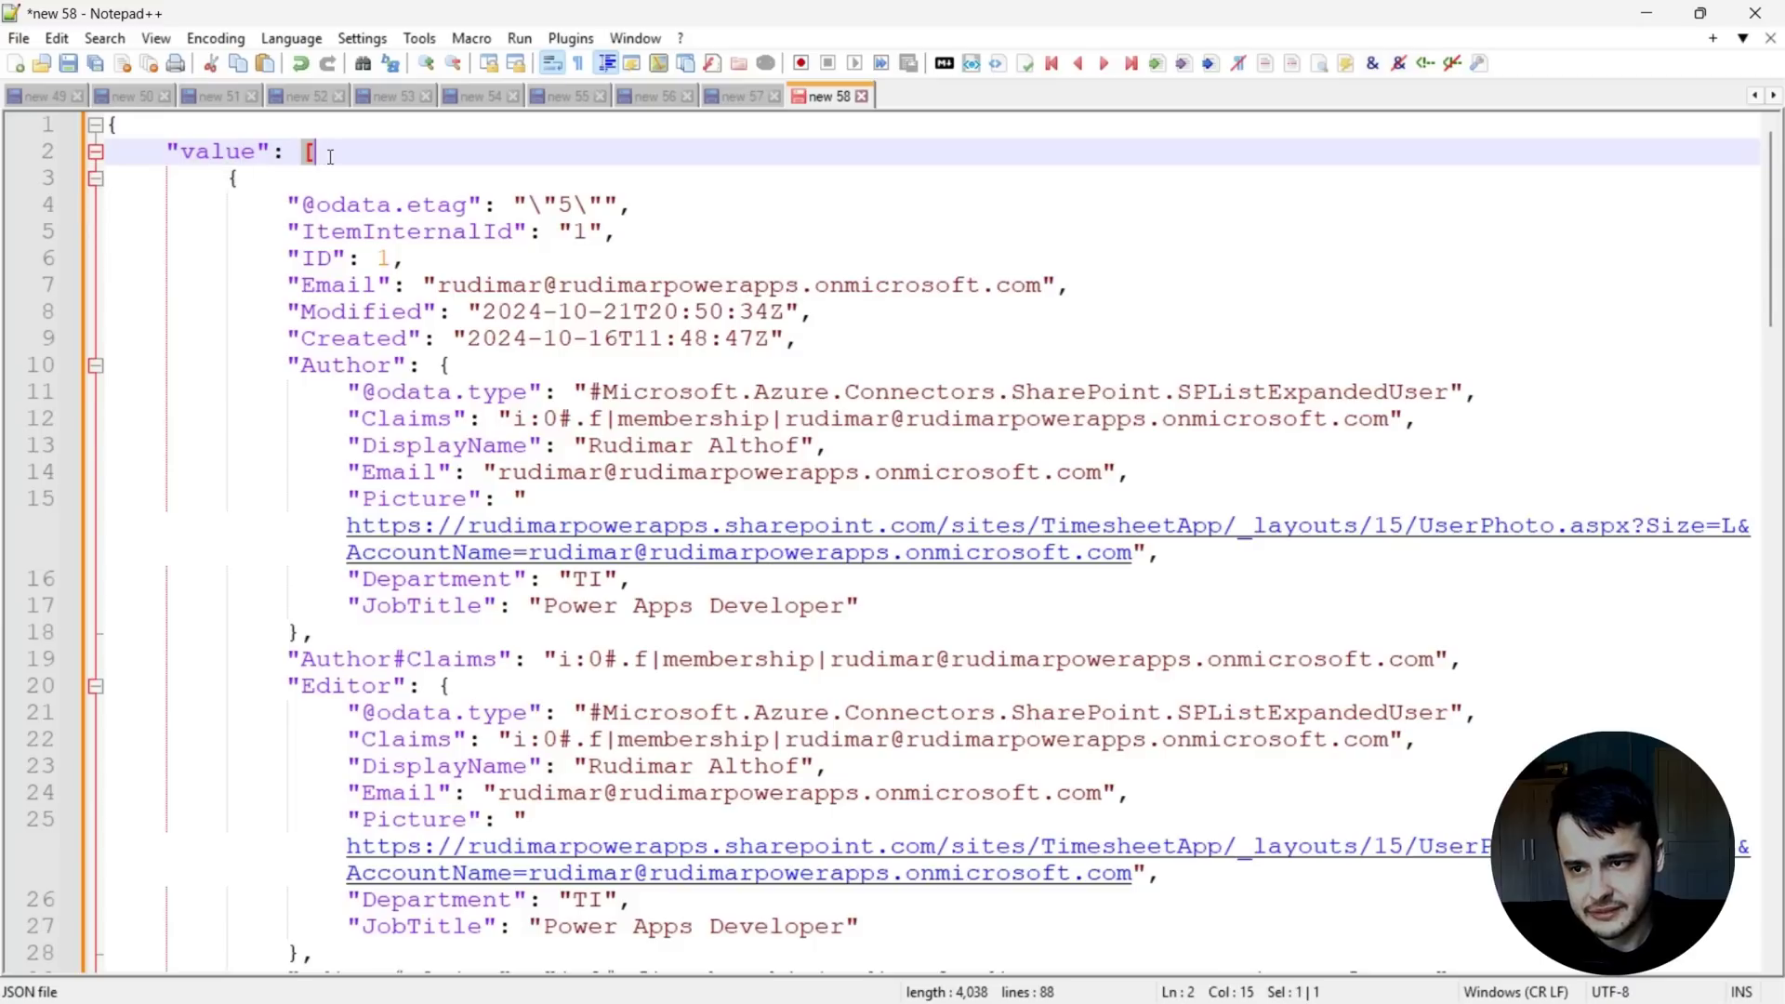
click(219, 175)
click(96, 177)
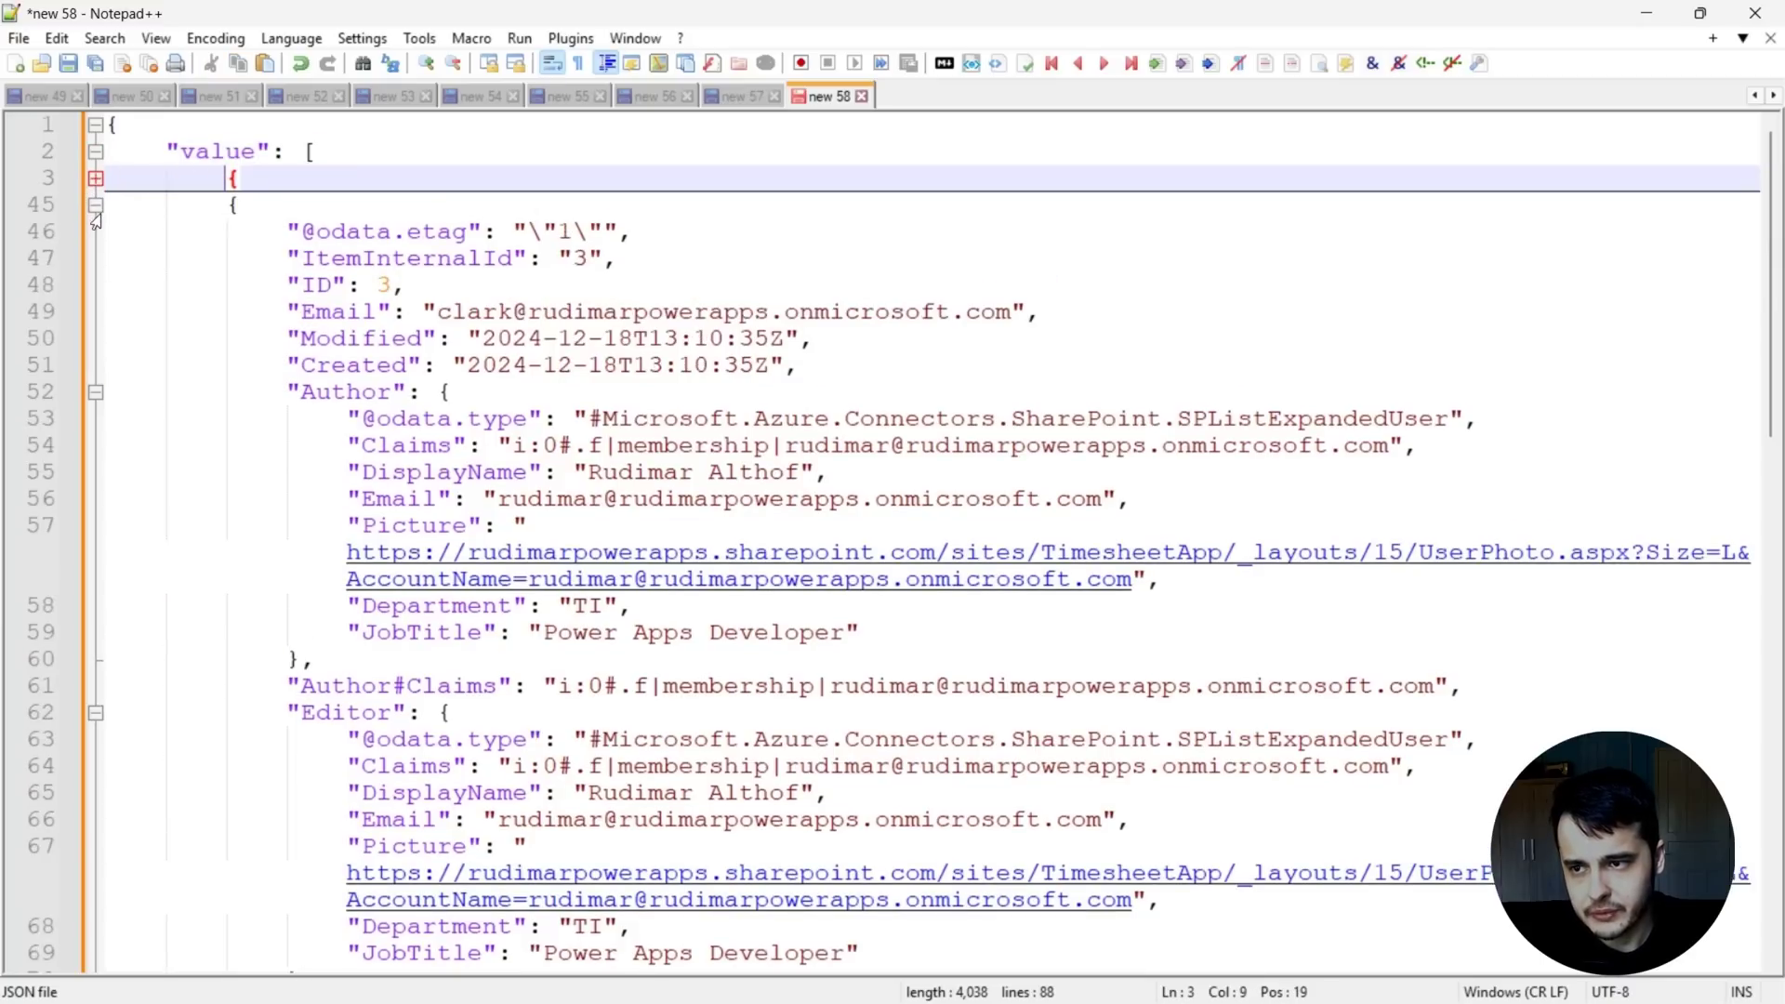
click(96, 205)
click(96, 204)
click(96, 178)
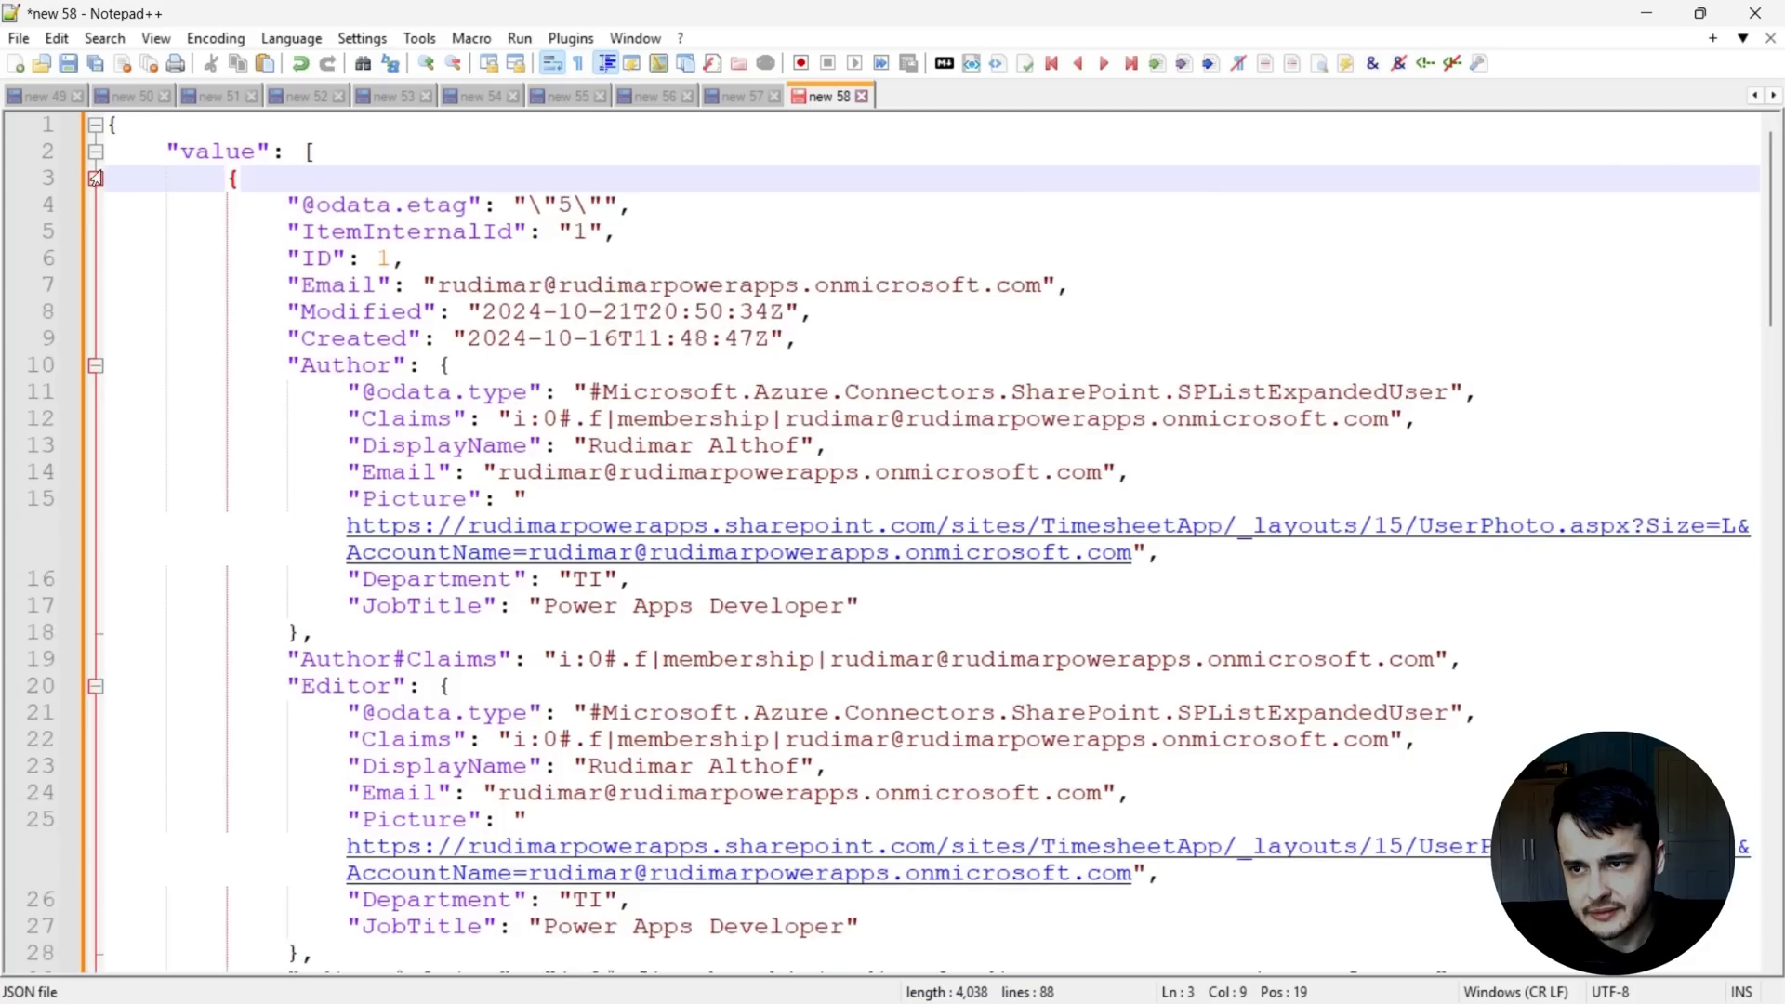
Locate the Email entries of the first and second items.
click(267, 285)
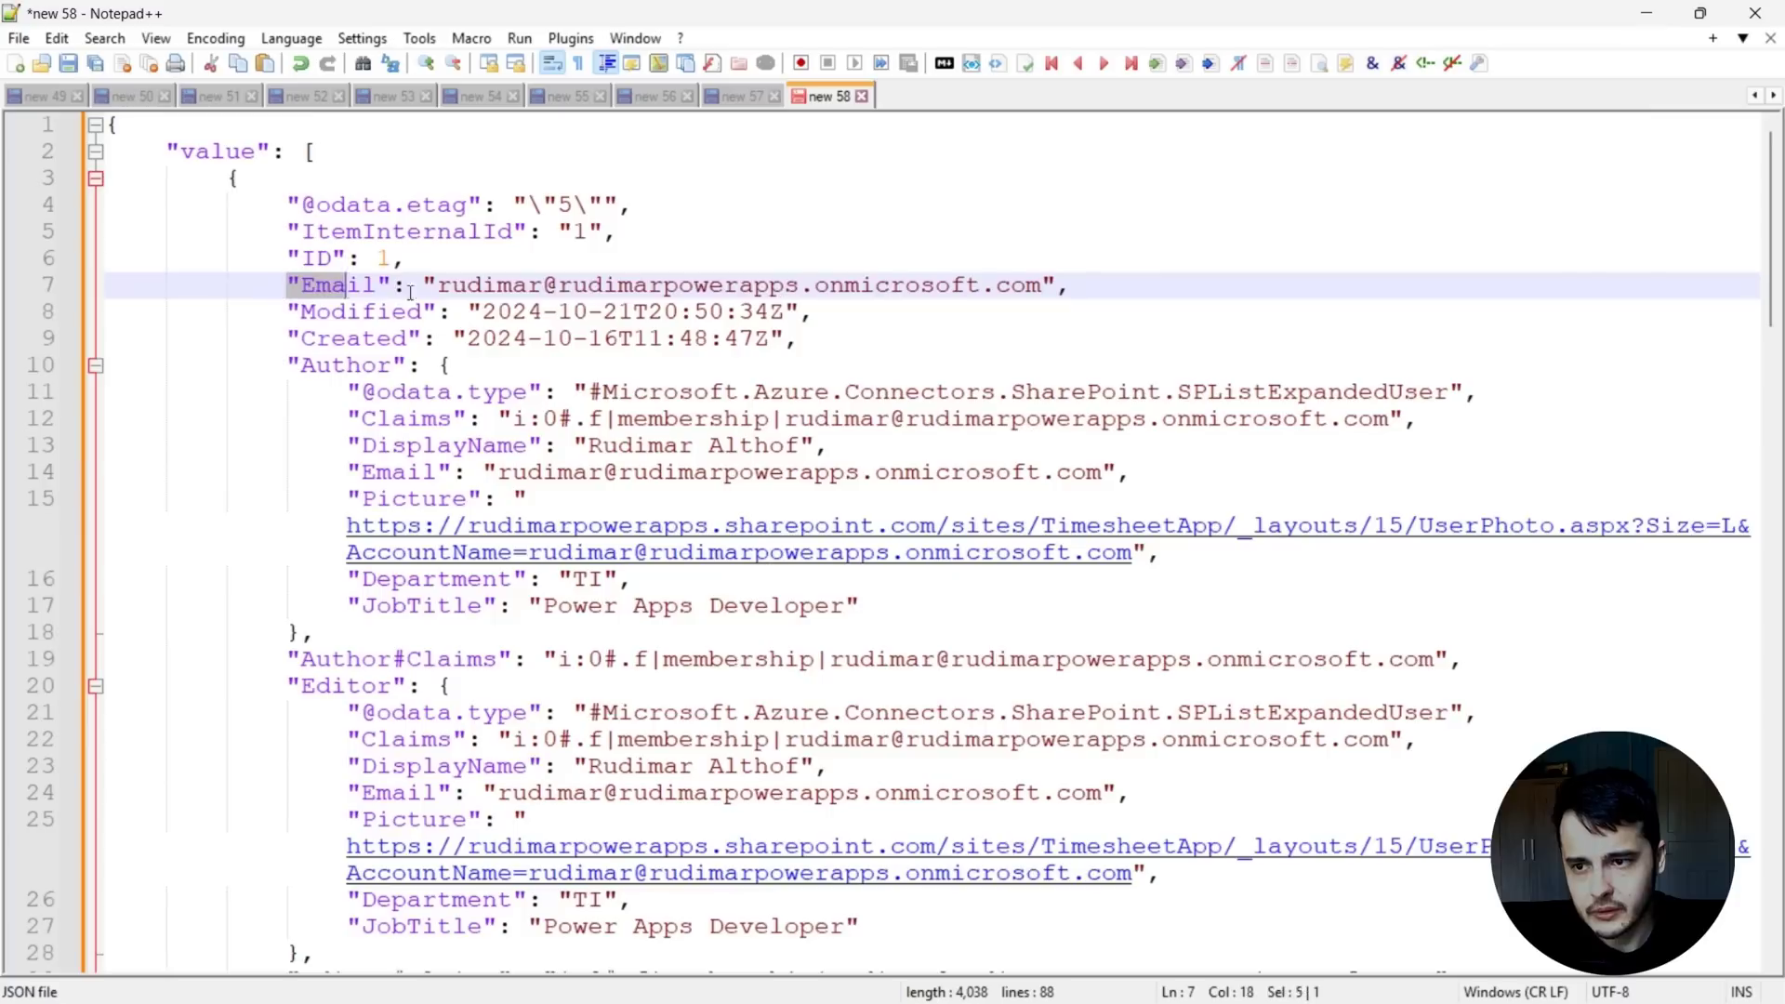
key(Up)
key(End)
drag(286, 285, 1153, 274)
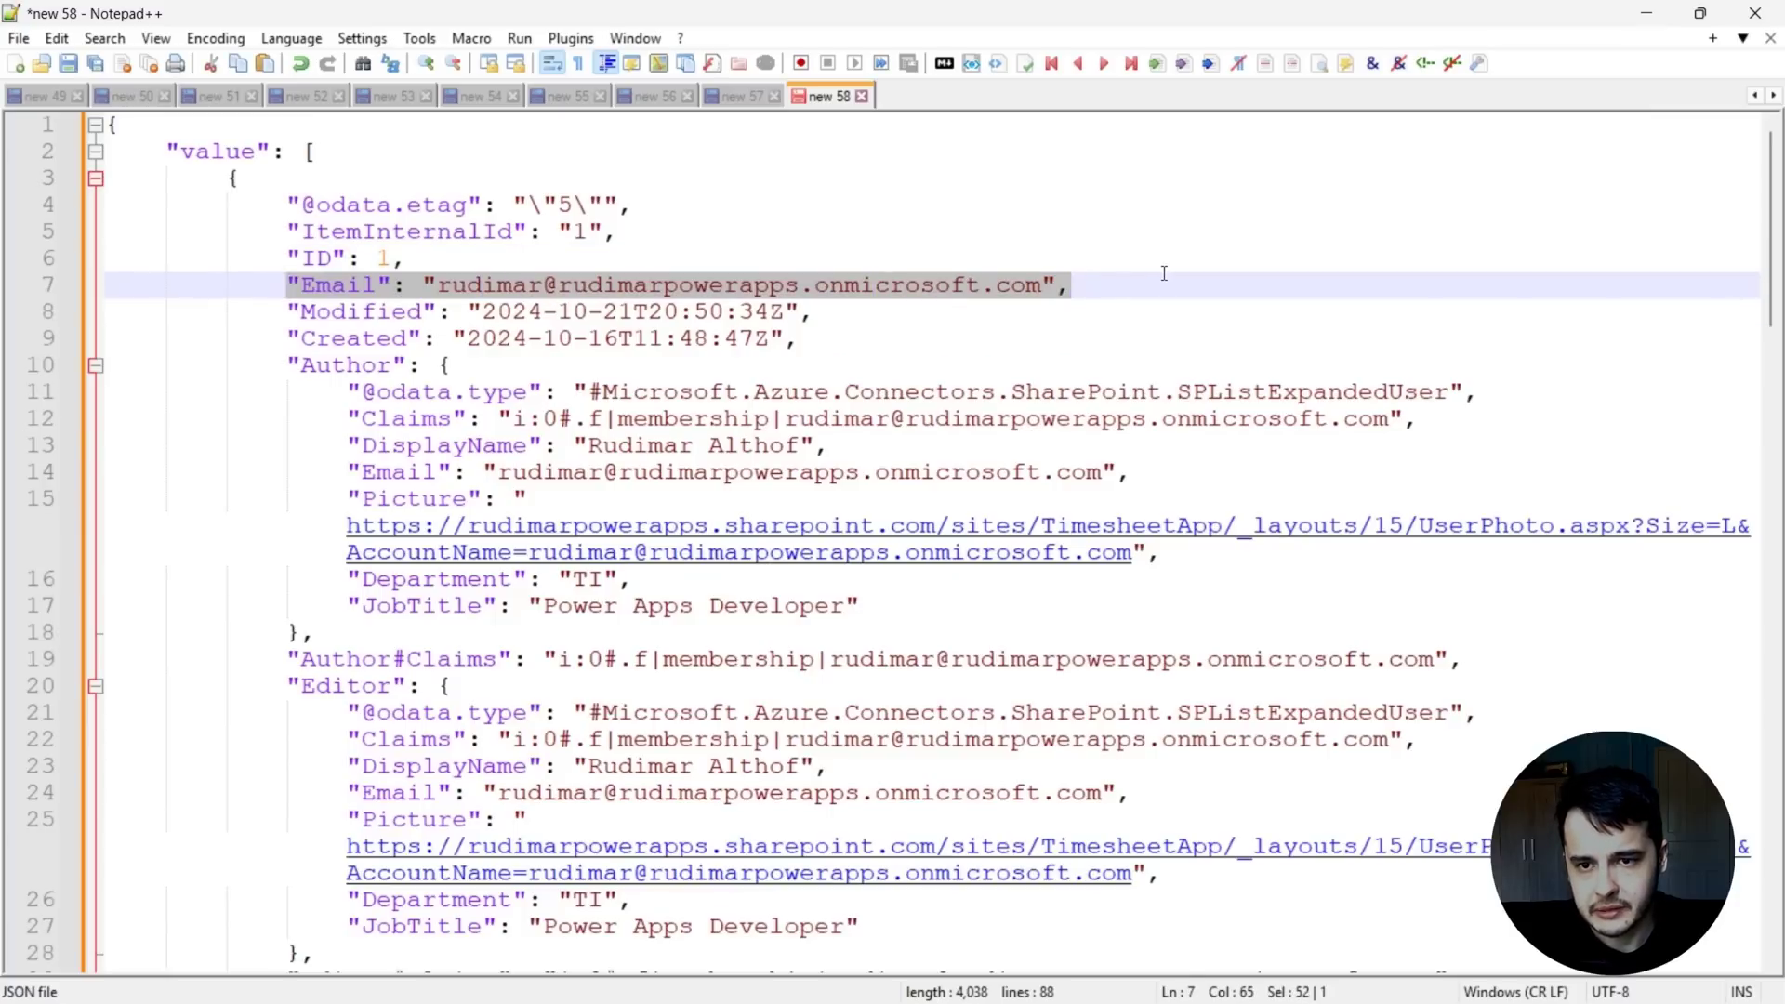
click(96, 177)
drag(281, 286, 982, 299)
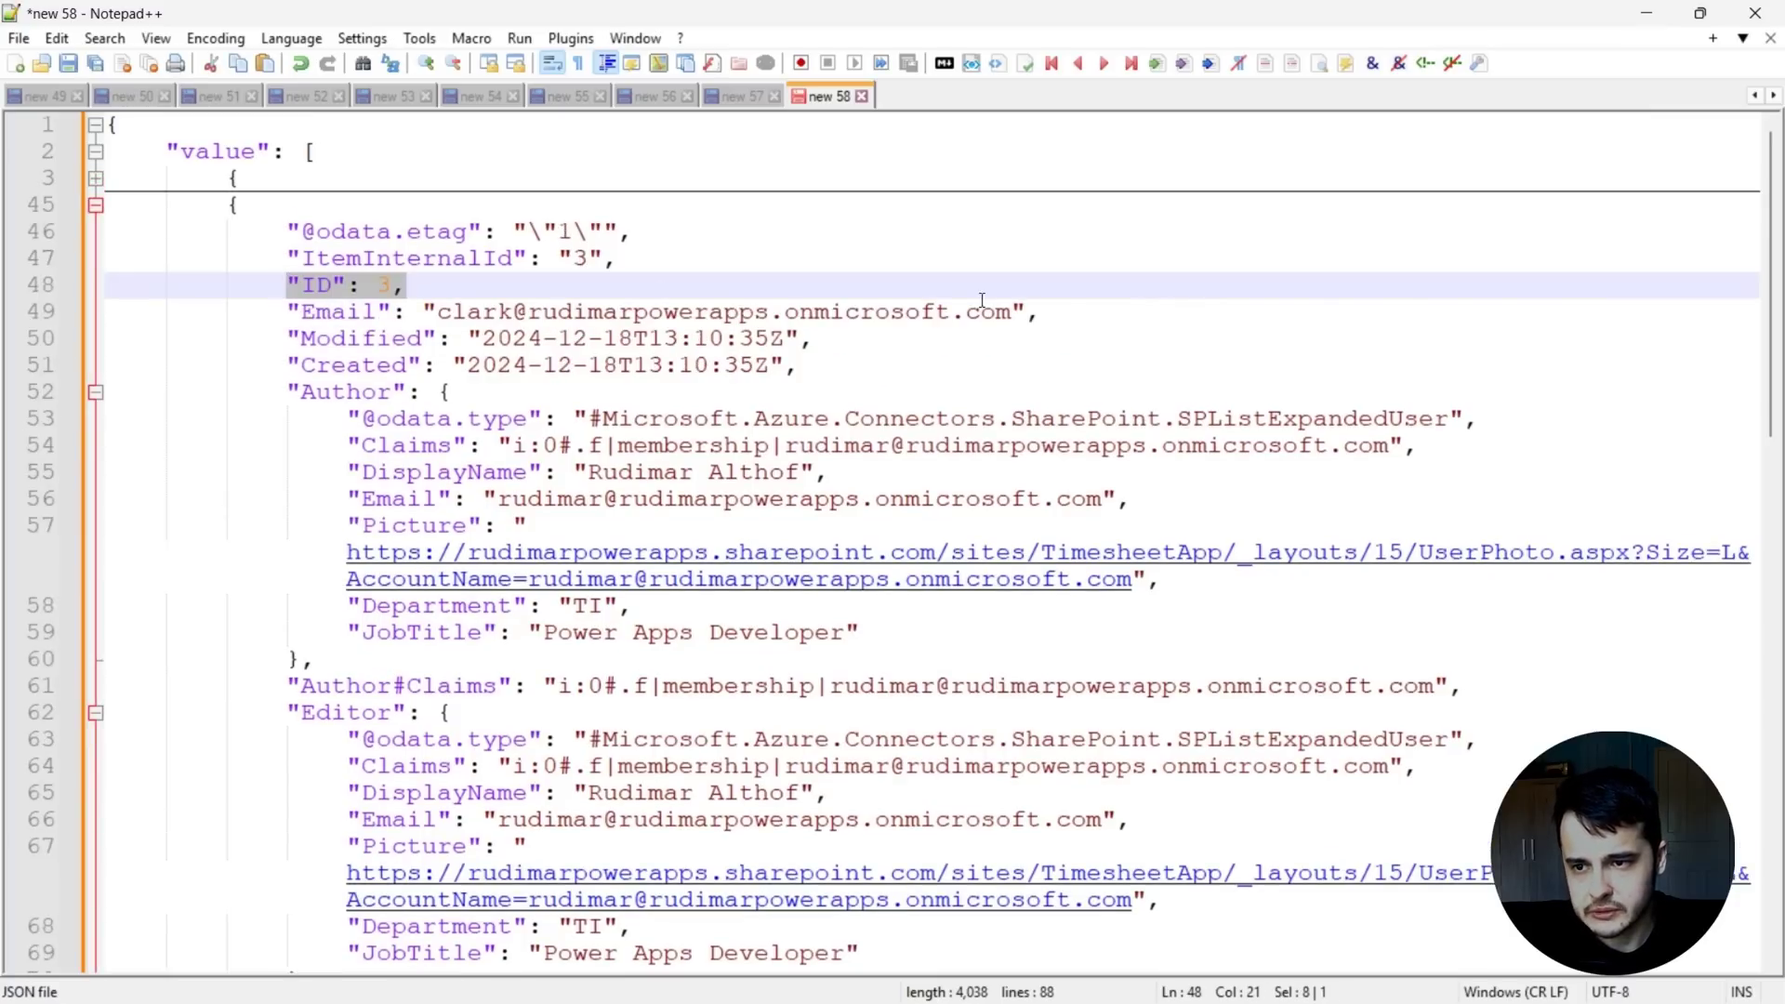
drag(1162, 309, 274, 314)
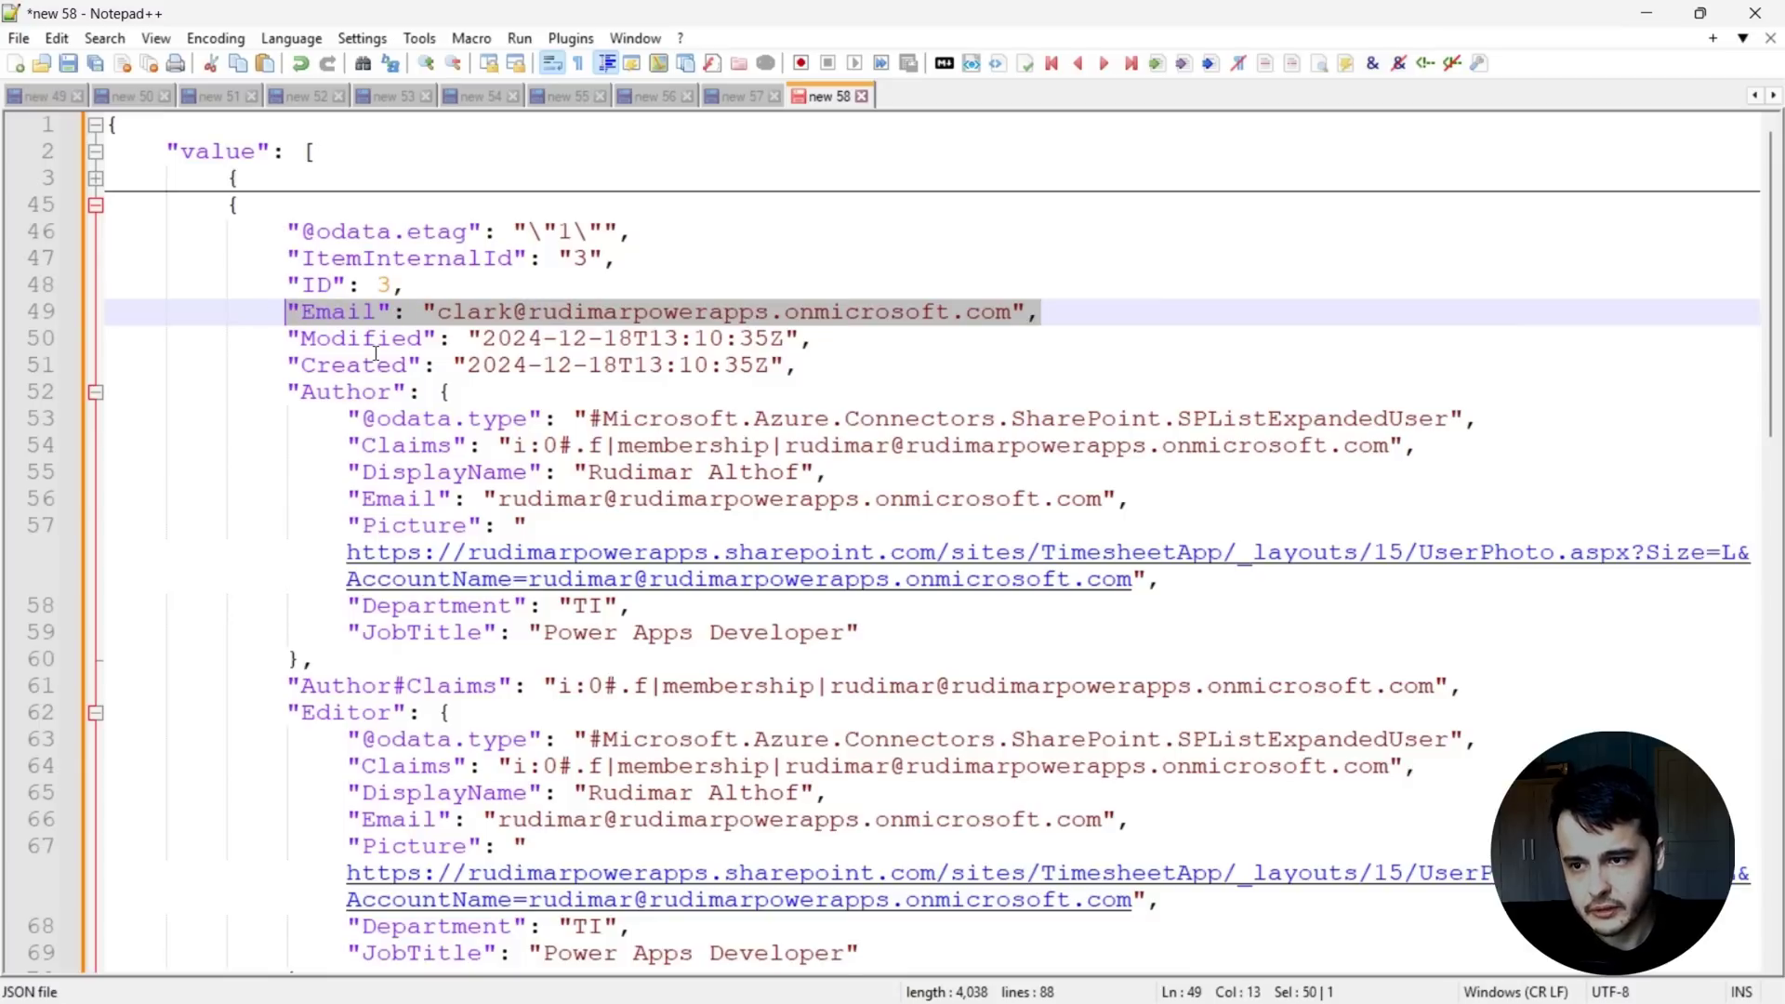
click(95, 178)
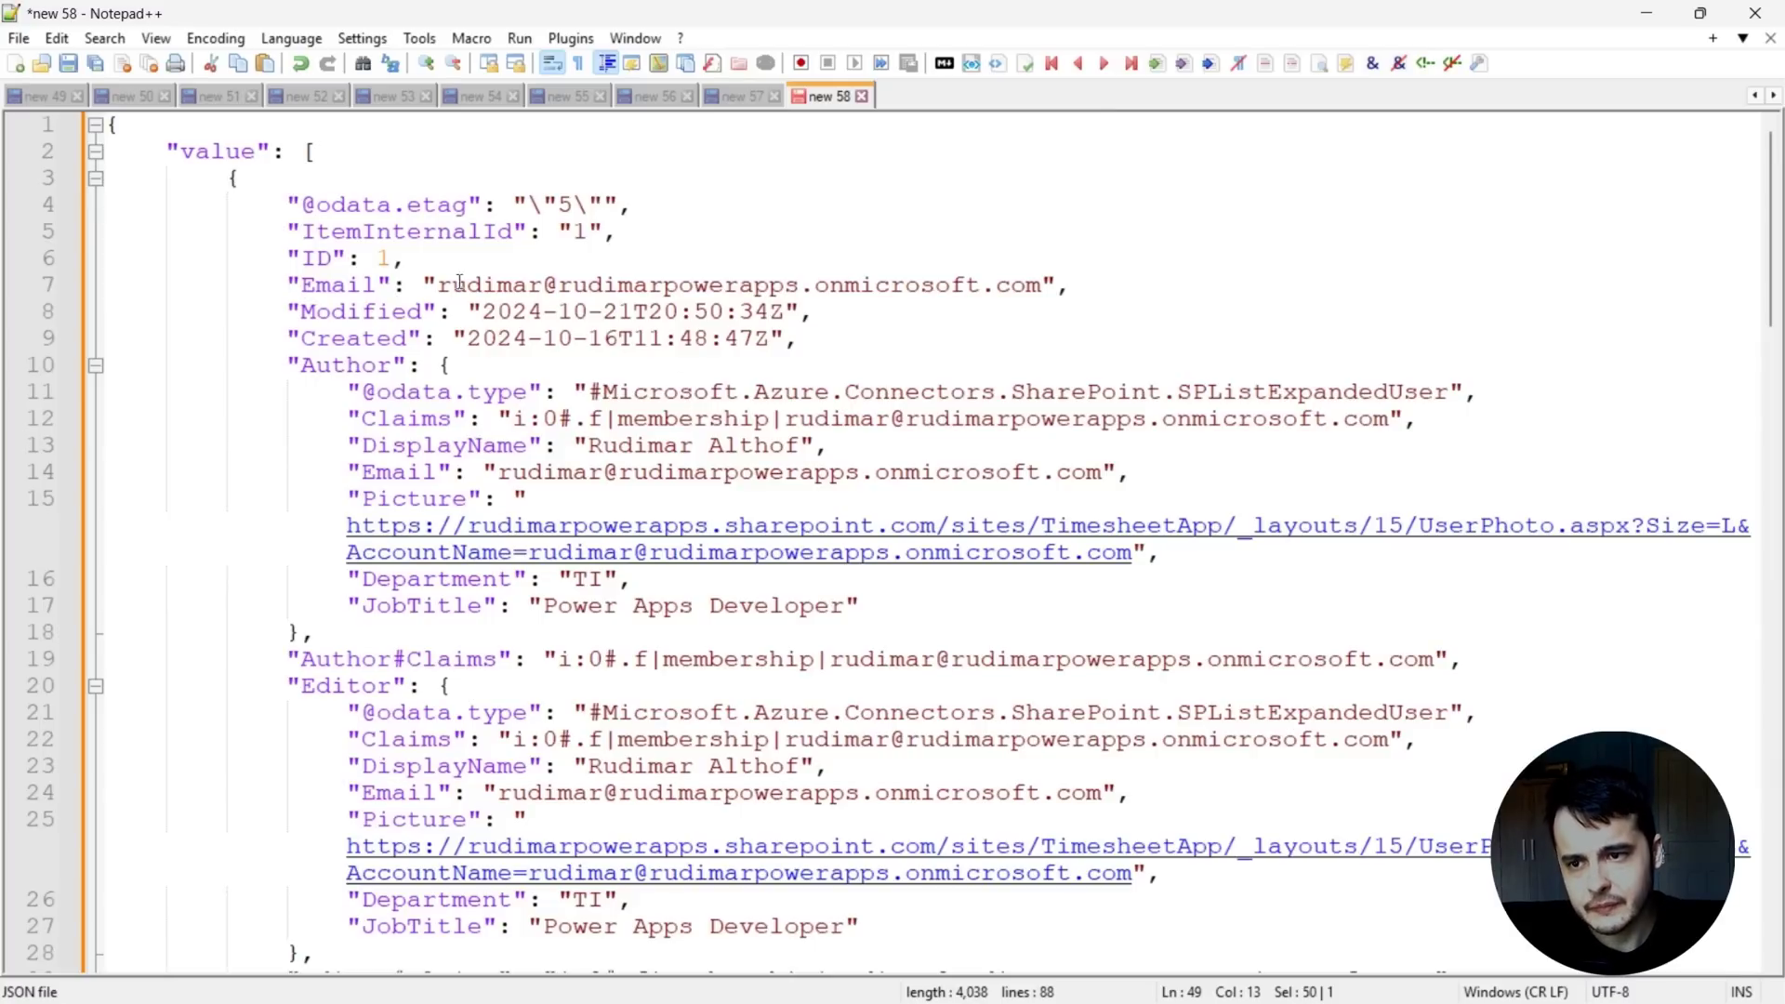
Copy the first item's email address into a new tab.
drag(444, 284, 1046, 285)
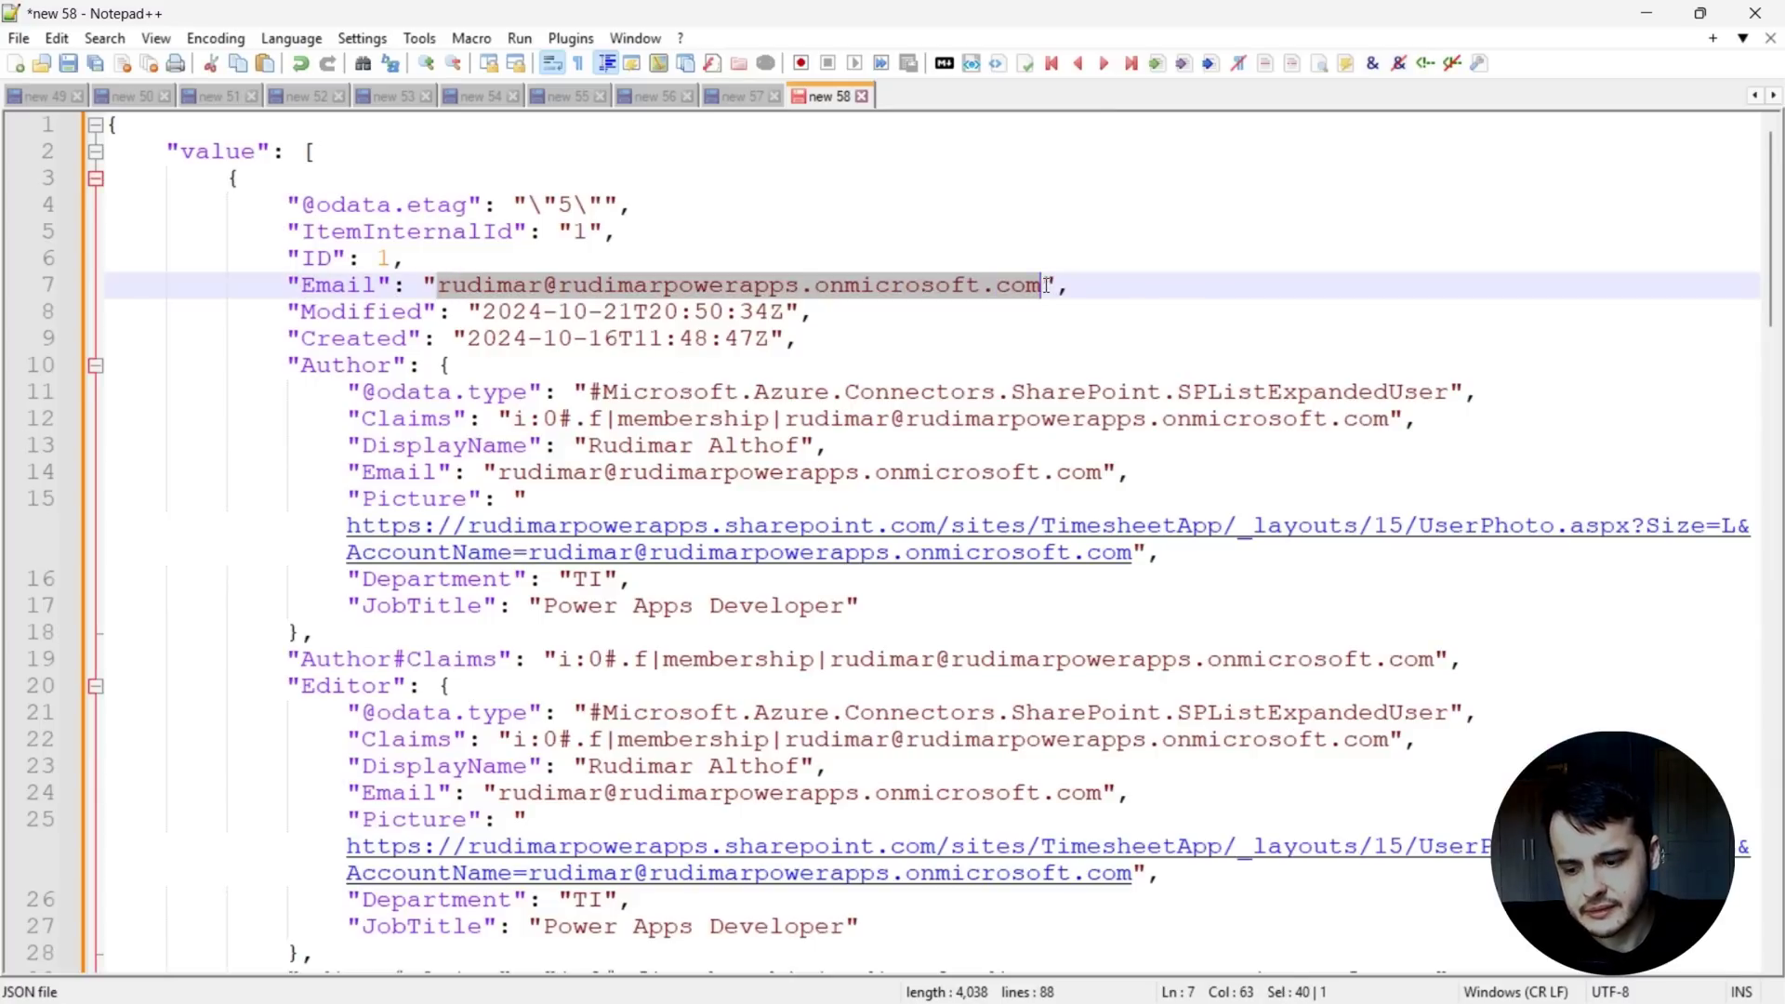
key(ctrl+c)
key(ctrl+n)
key(ctrl+v)
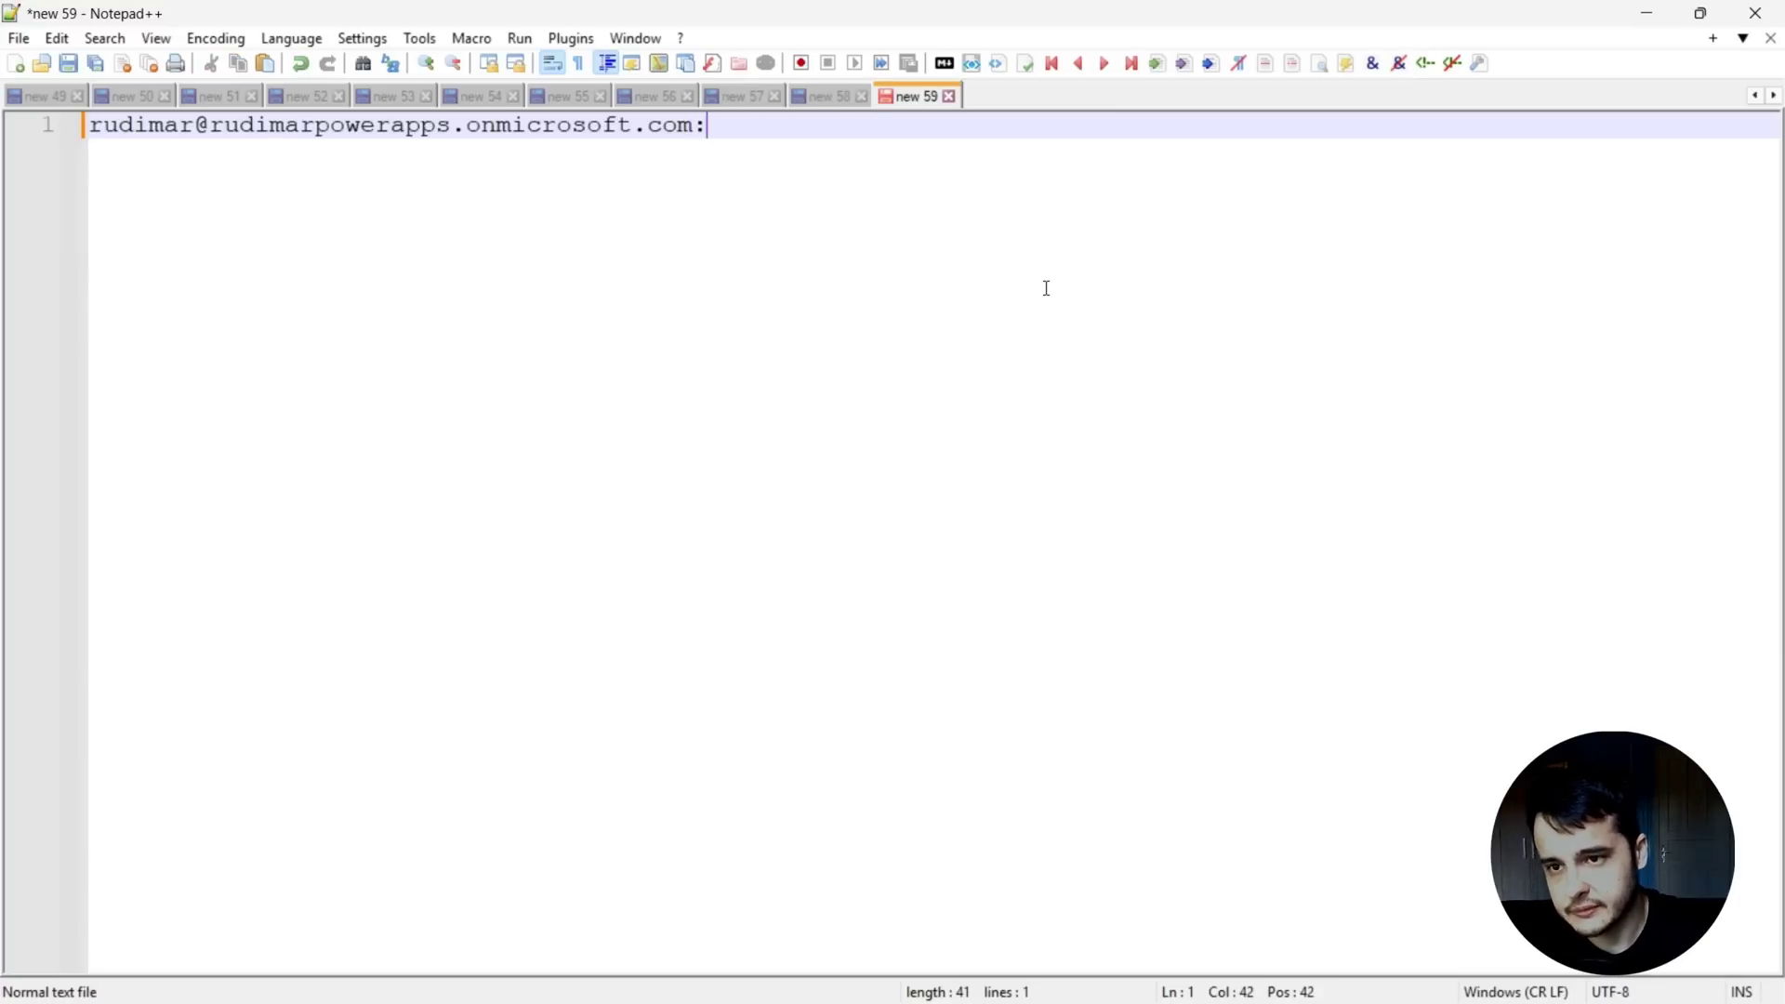
Add a semicolon after the first address and append the second item's email.
text(:)
key(BackSpace)
text(;)
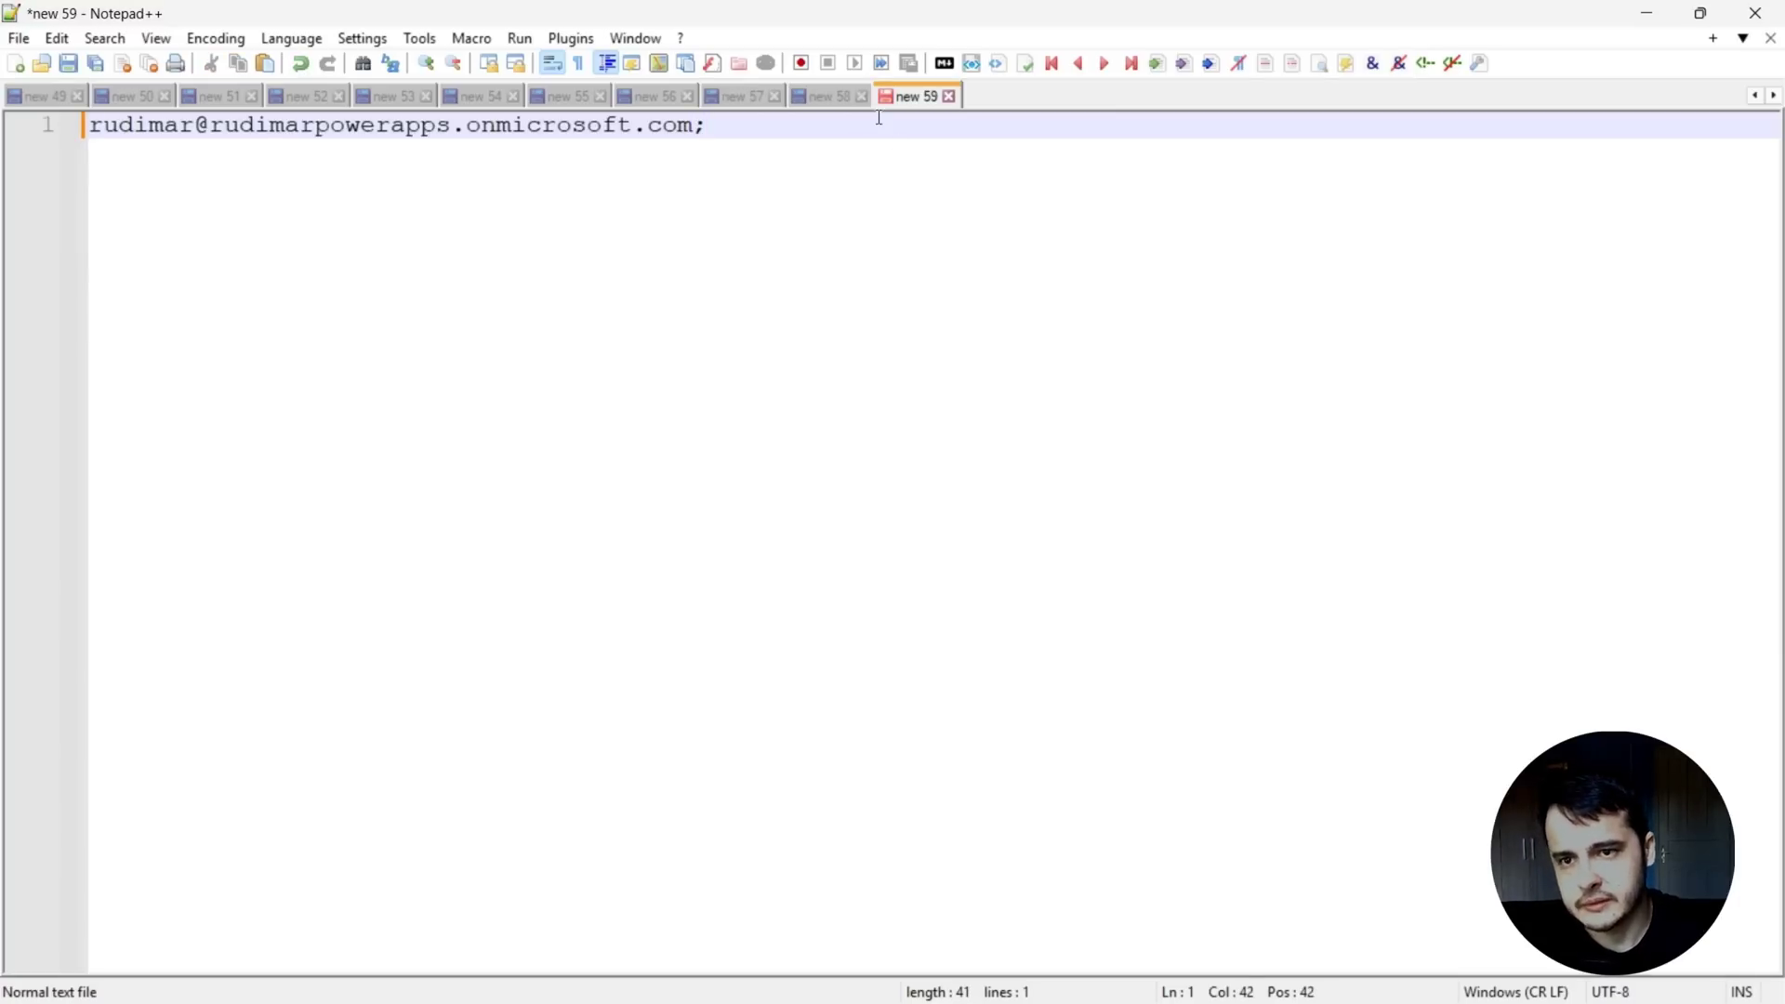
click(823, 97)
click(96, 178)
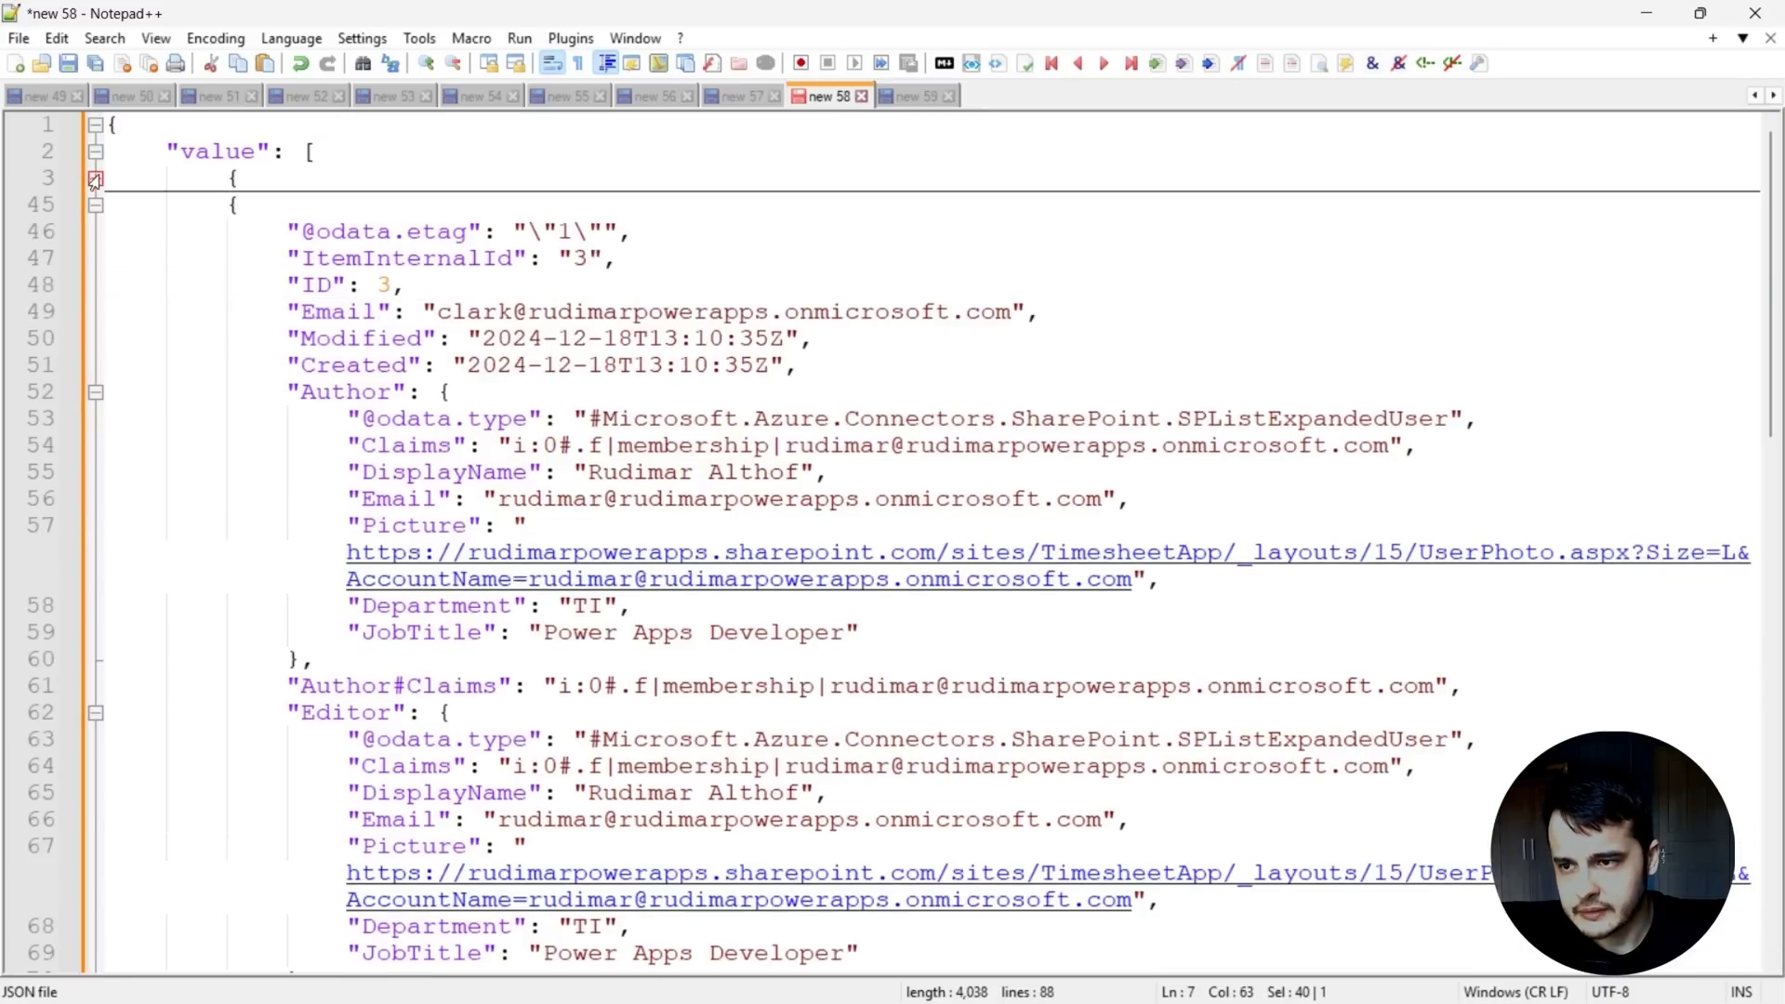
drag(436, 312, 1010, 312)
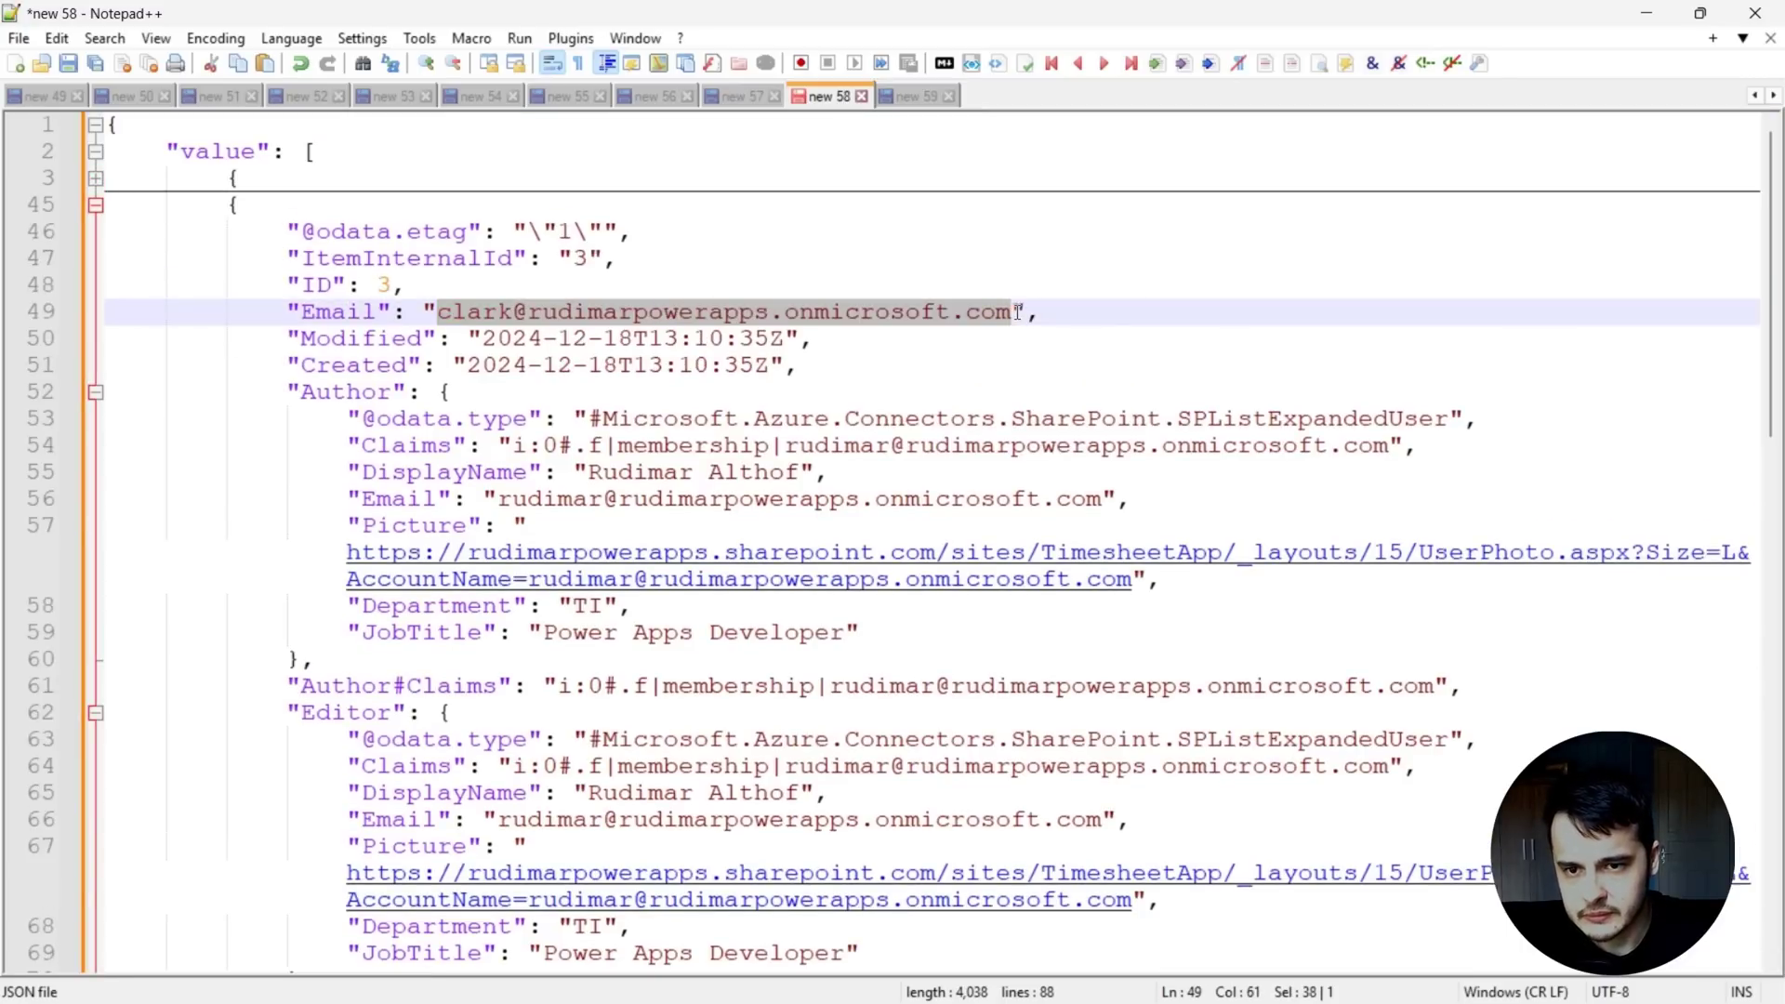
click(926, 98)
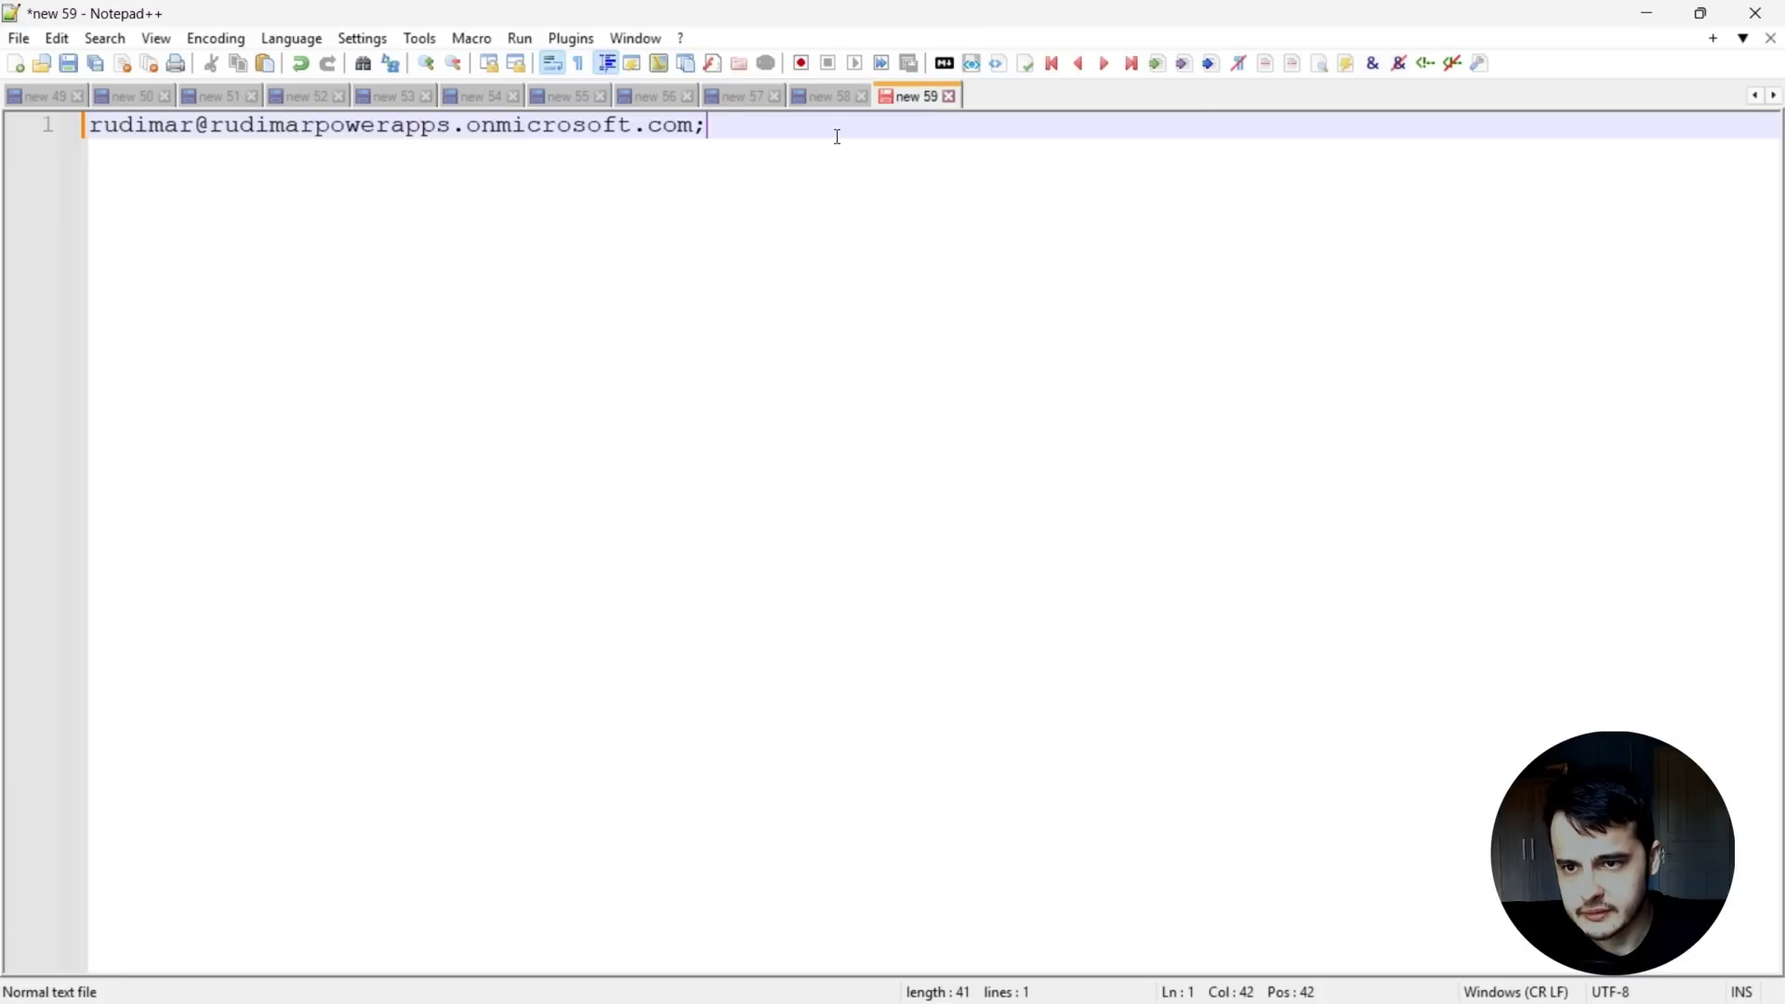
key(ctrl+v)
Select the whole email list line, then view the skipped Post message step's run details.
click(712, 126)
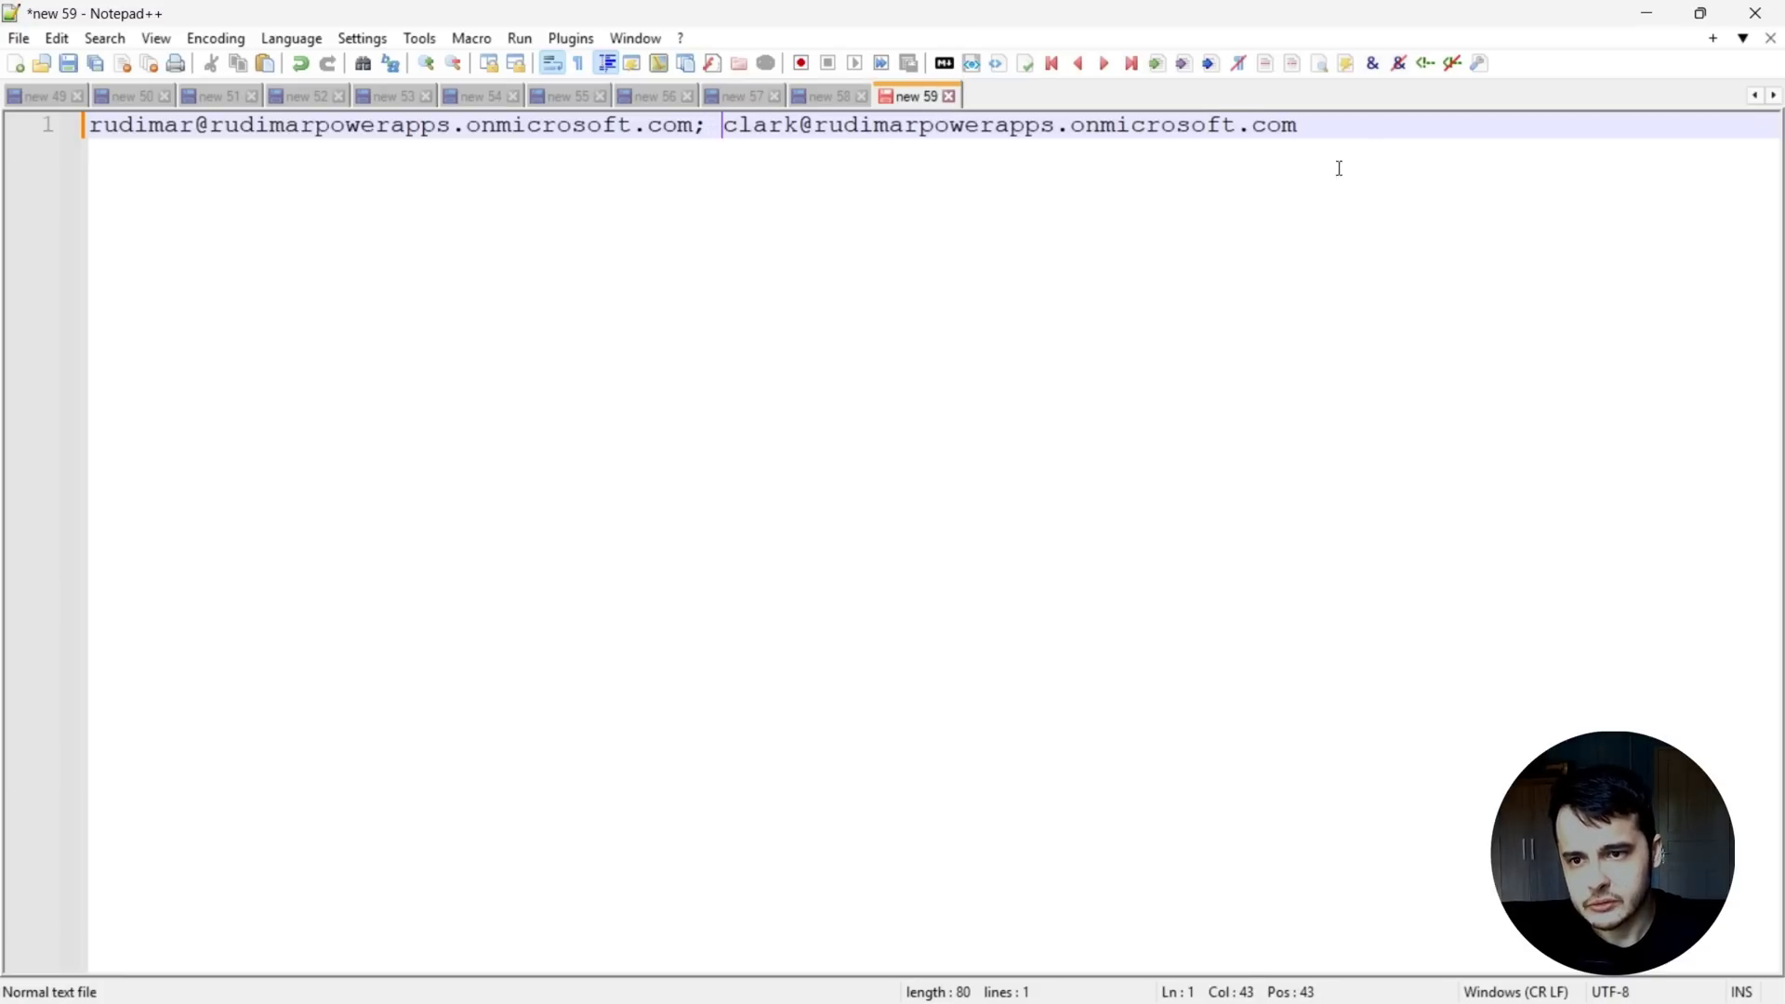
drag(1355, 130, 94, 126)
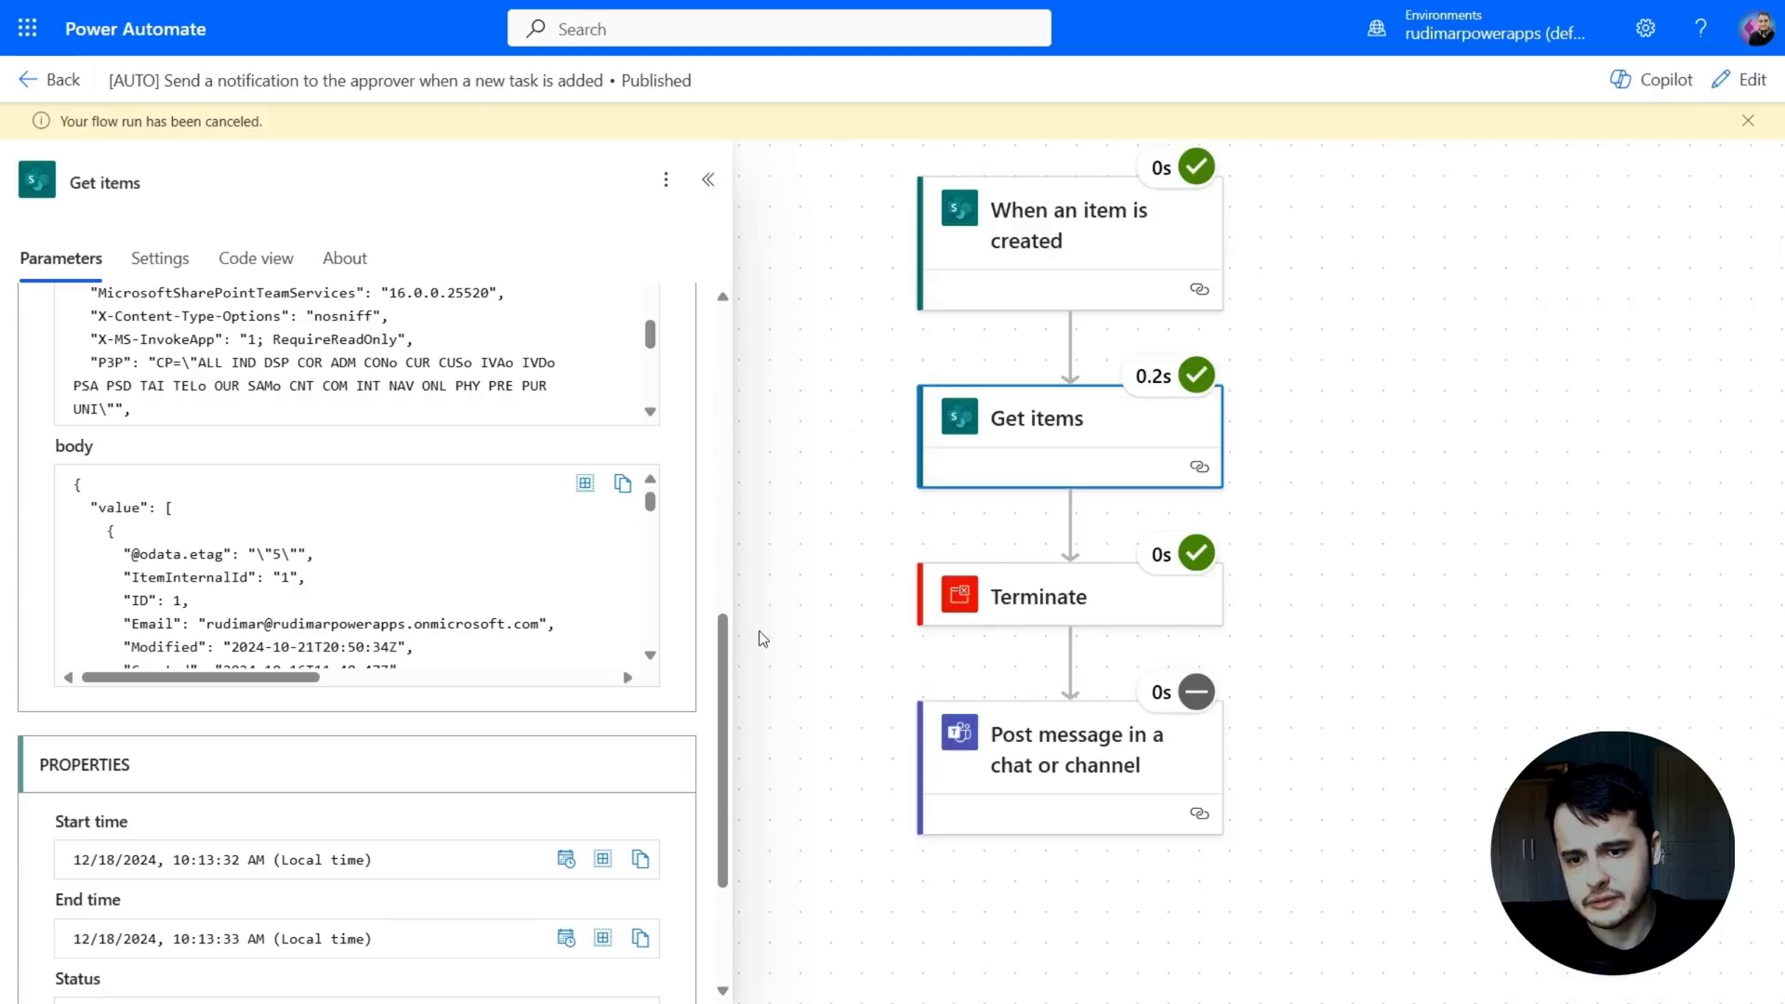
click(1106, 774)
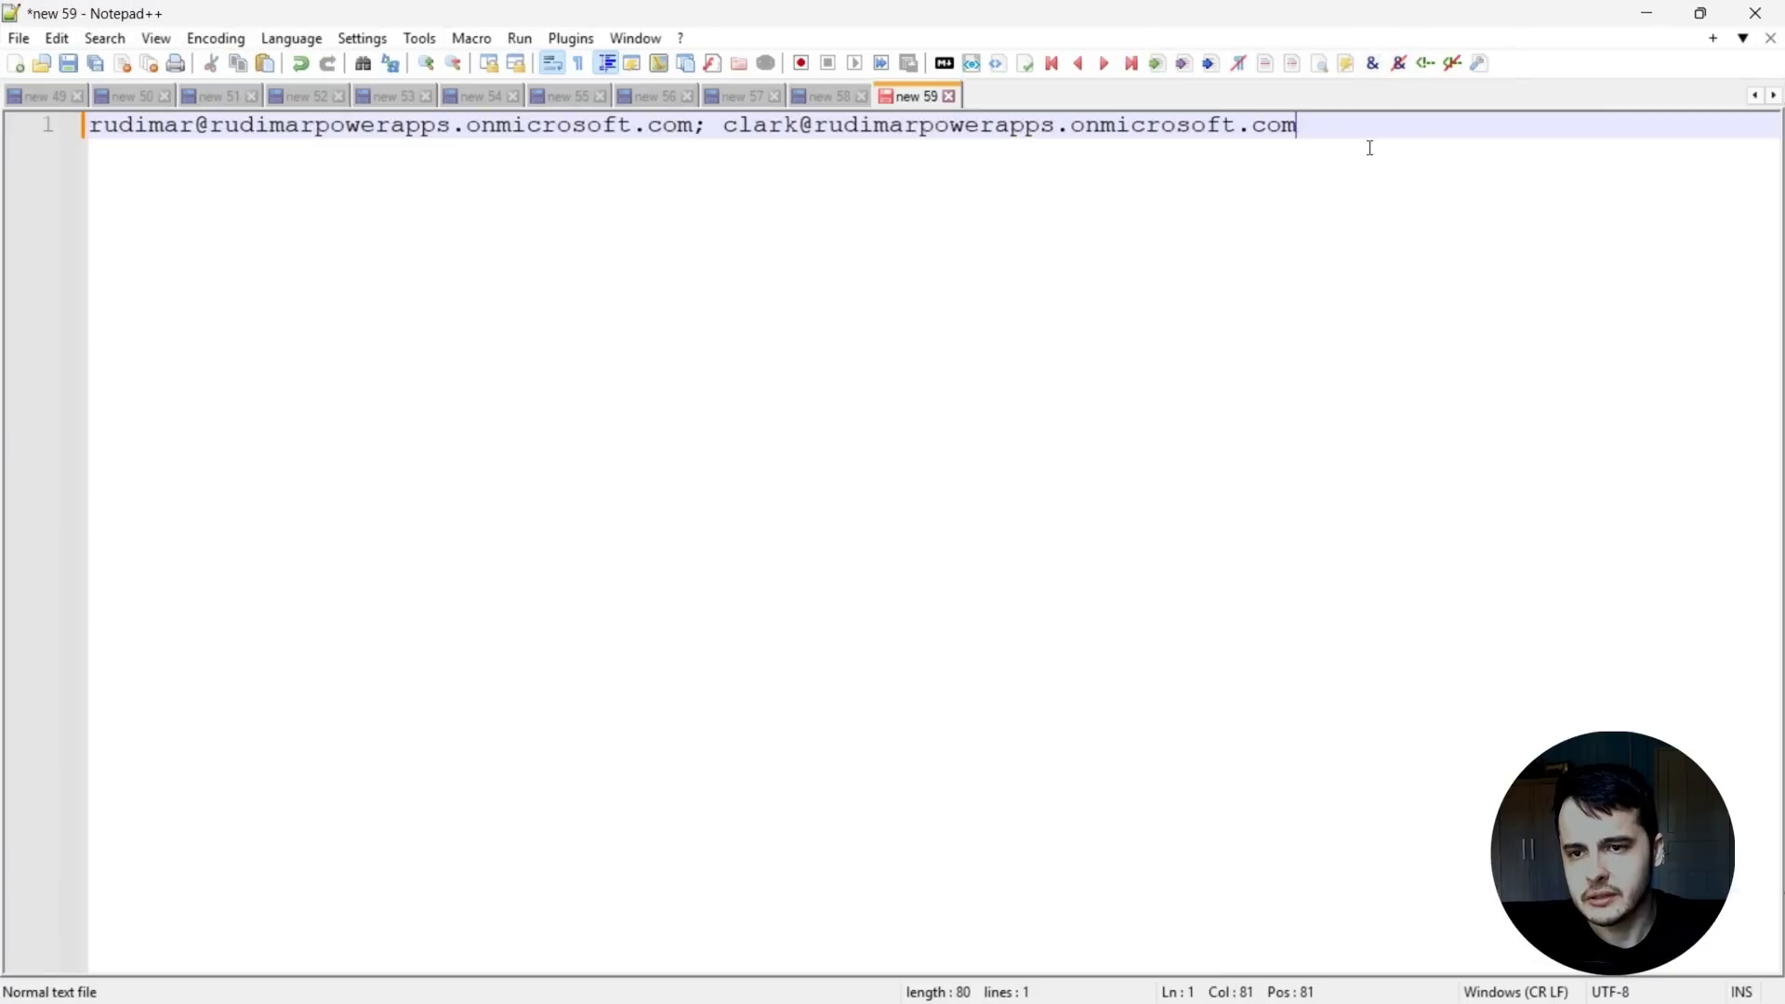
Select the whole semicolon-joined line of both approver emails in Notepad++.
key(ctrl+a)
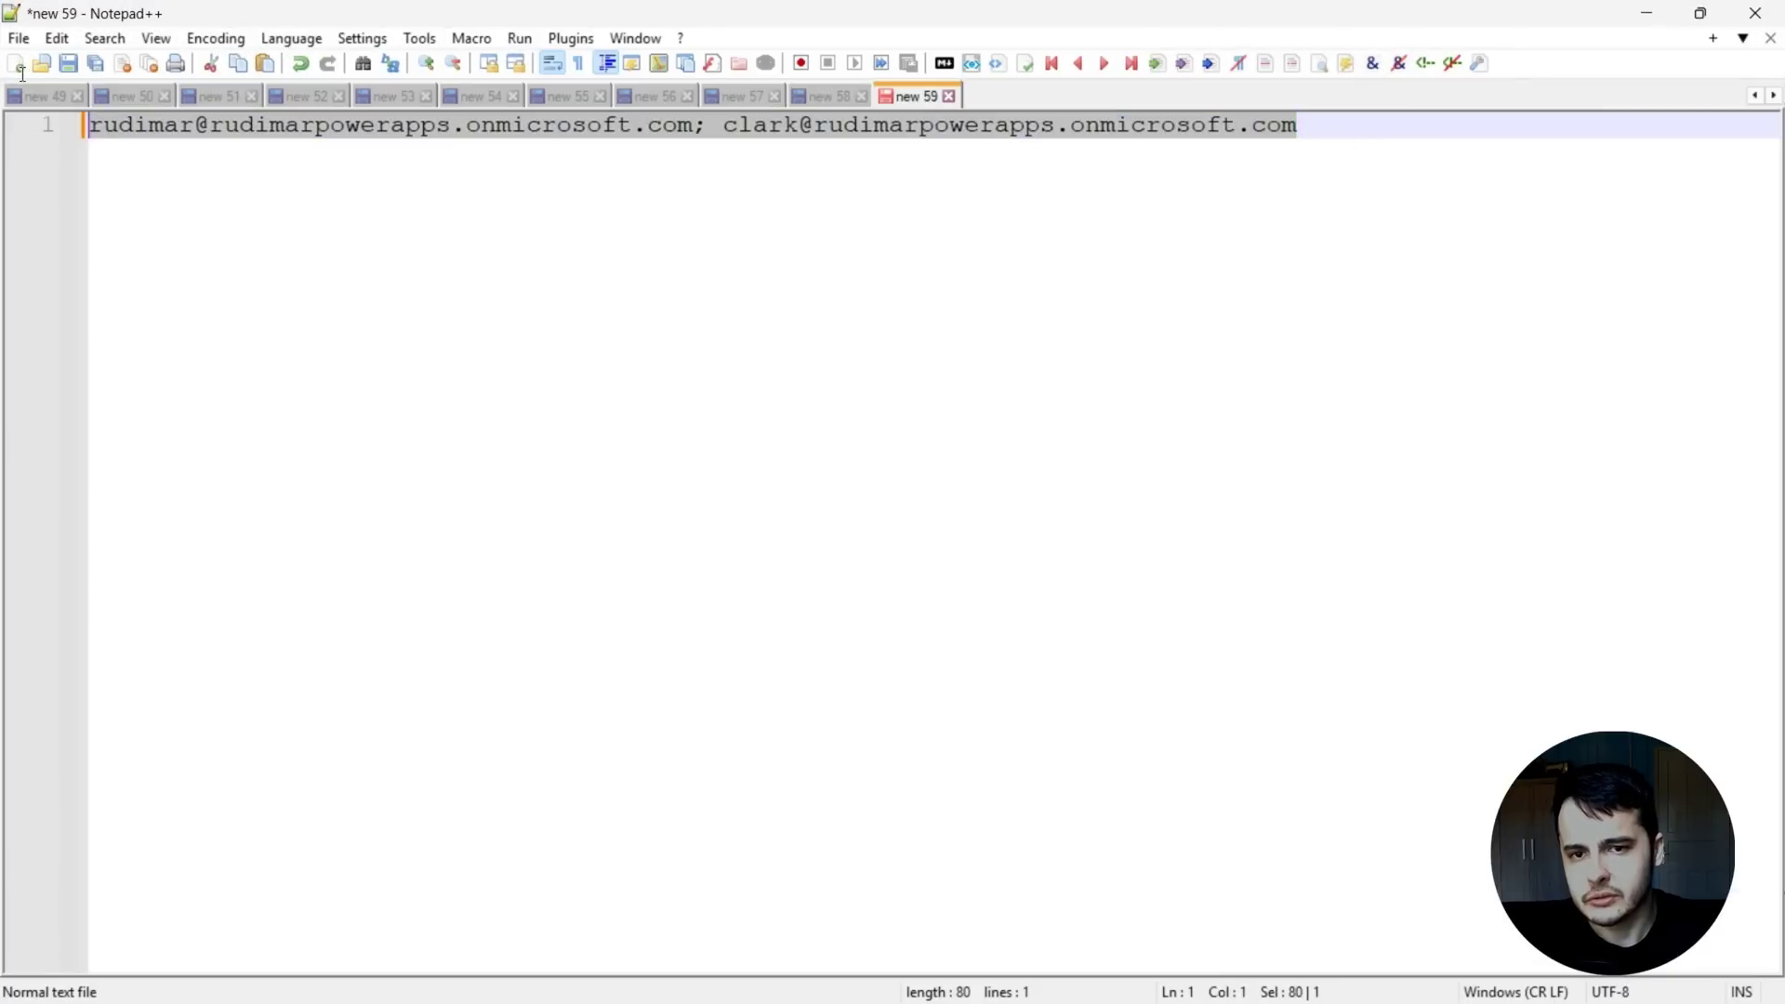